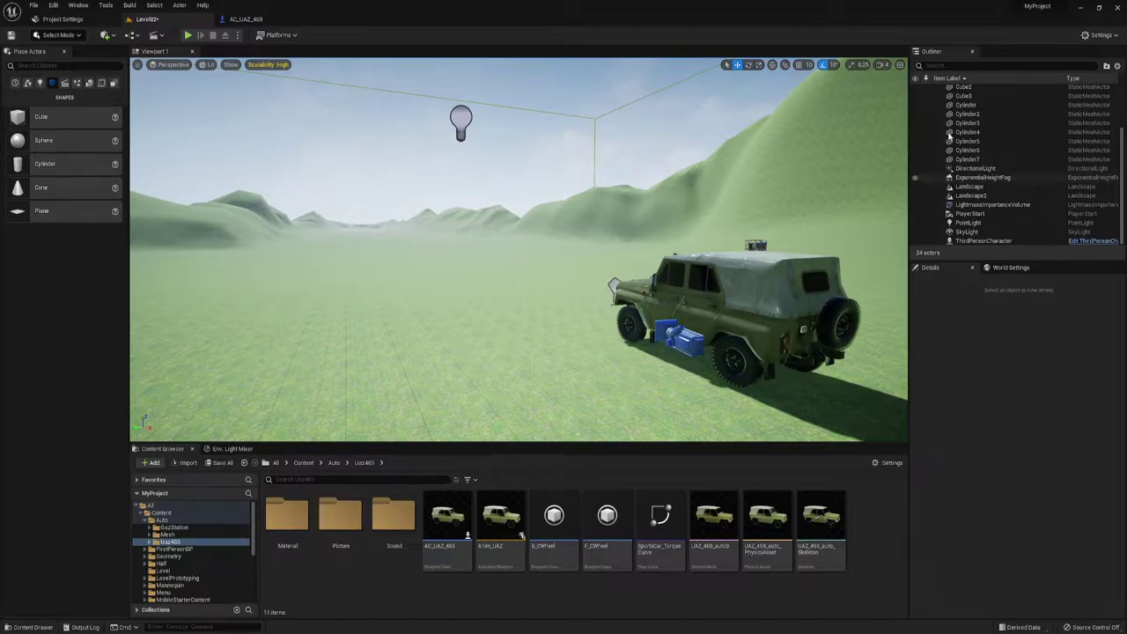
# Step: Switch from the level viewport to the AC_UAZ_469 blueprint's Event Graph
pyautogui.click(249, 20)
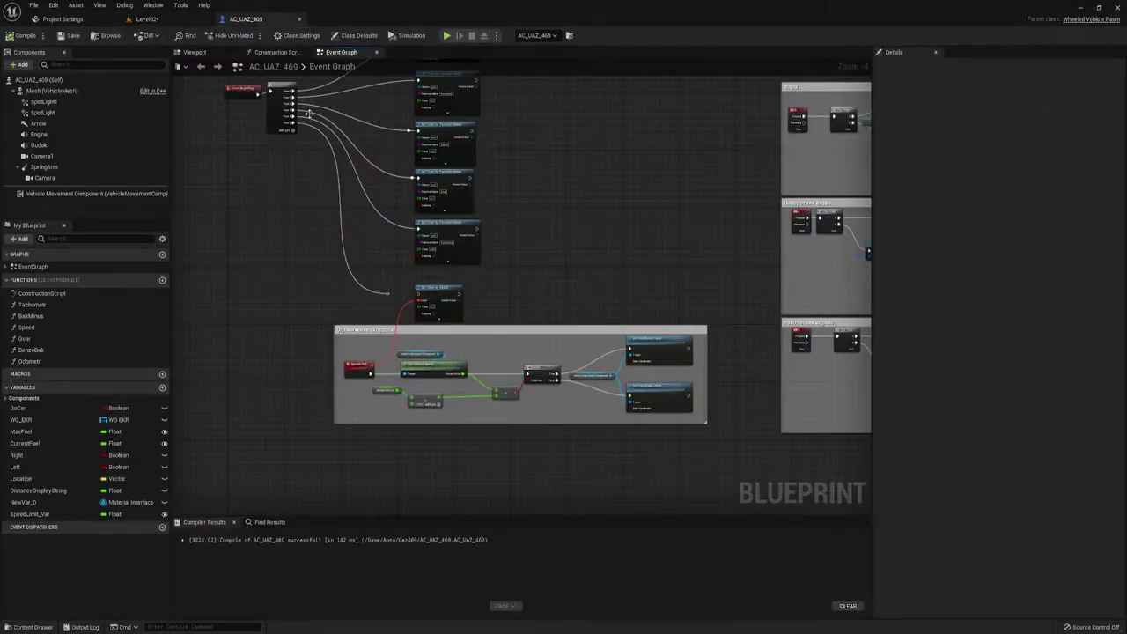
pyautogui.moveTo(581, 212); pyautogui.dragTo(538, 211, button='right')
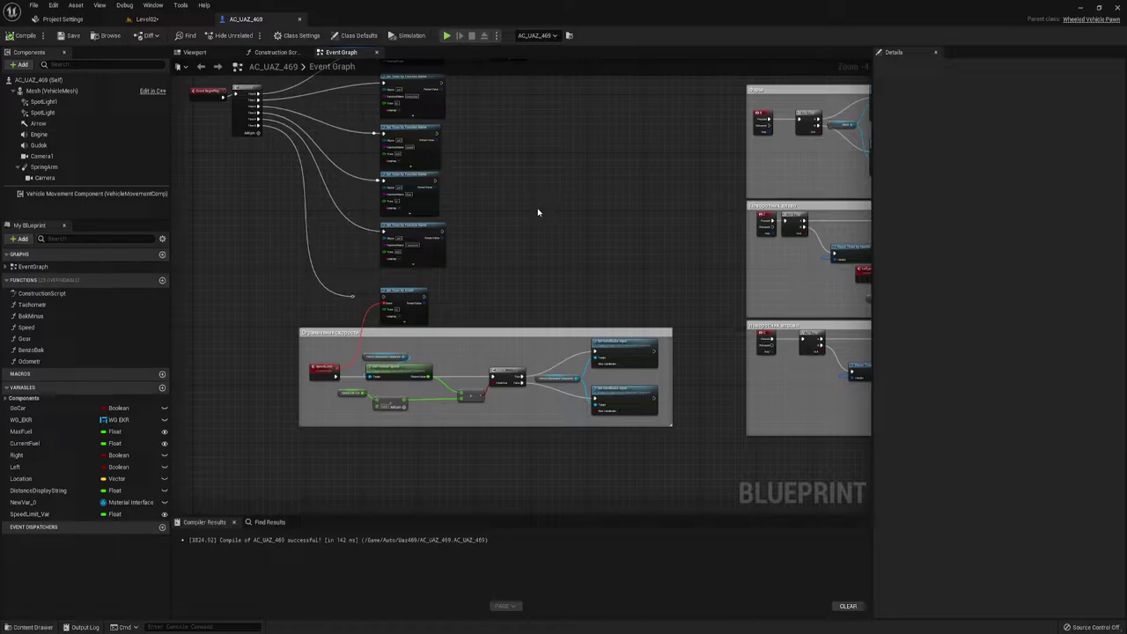
pyautogui.scroll(1, 513, 228)
pyautogui.scroll(1, 513, 227)
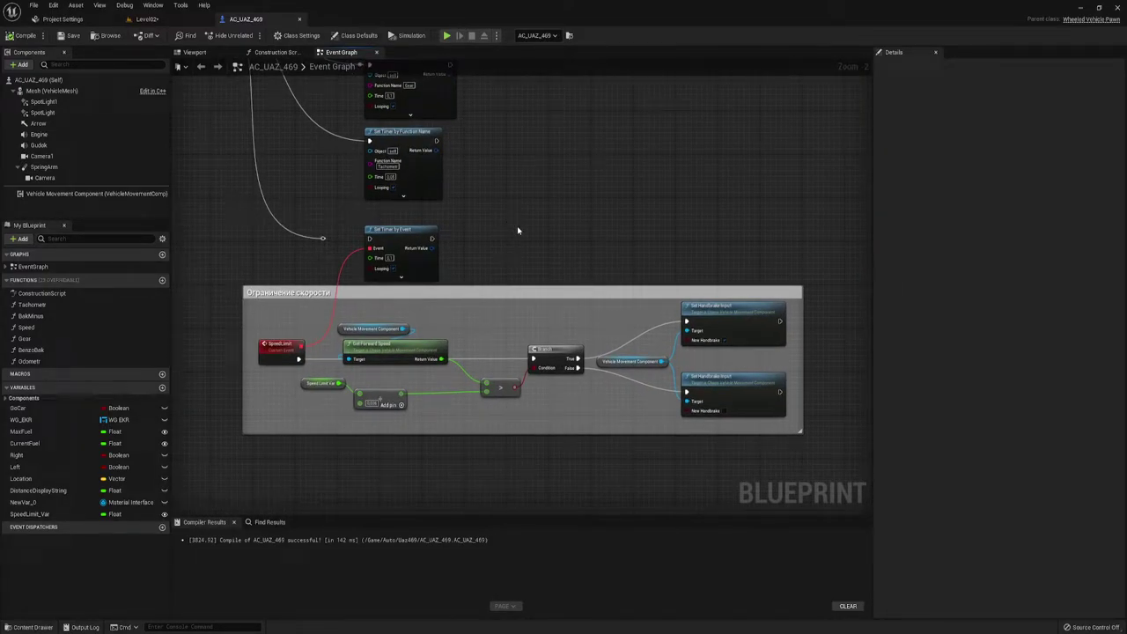
pyautogui.scroll(1, 536, 231)
pyautogui.scroll(-1, 561, 186)
pyautogui.scroll(-1, 535, 221)
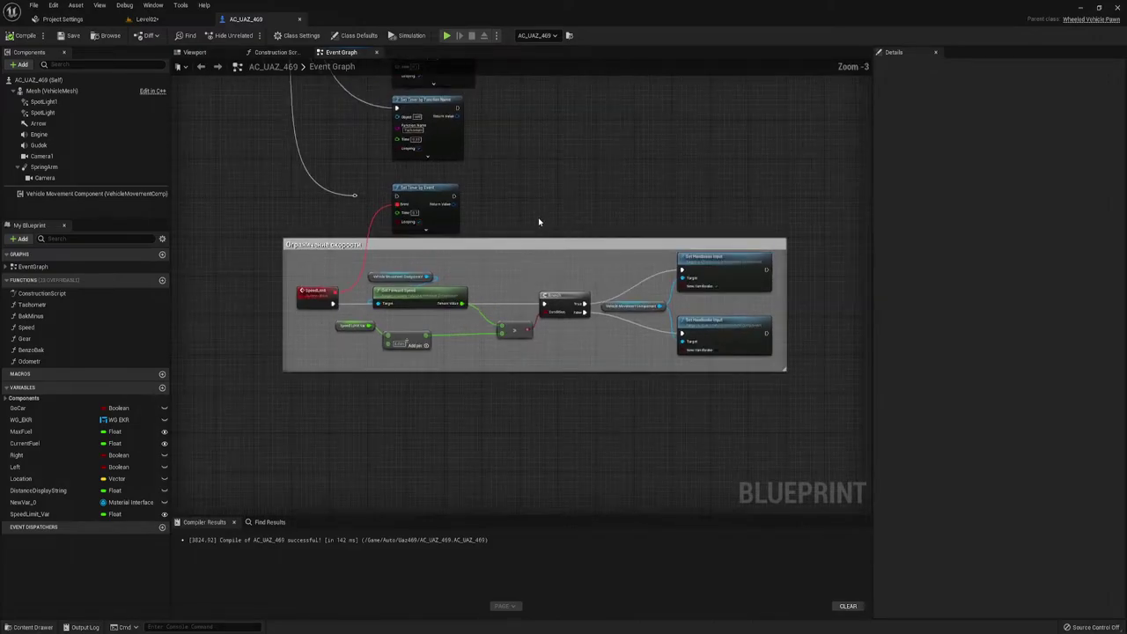
pyautogui.scroll(2, 516, 239)
pyautogui.moveTo(516, 240)
pyautogui.mouseDown(button='right')
pyautogui.moveTo(493, 188)
pyautogui.moveTo(512, 213)
pyautogui.mouseUp(button='right')
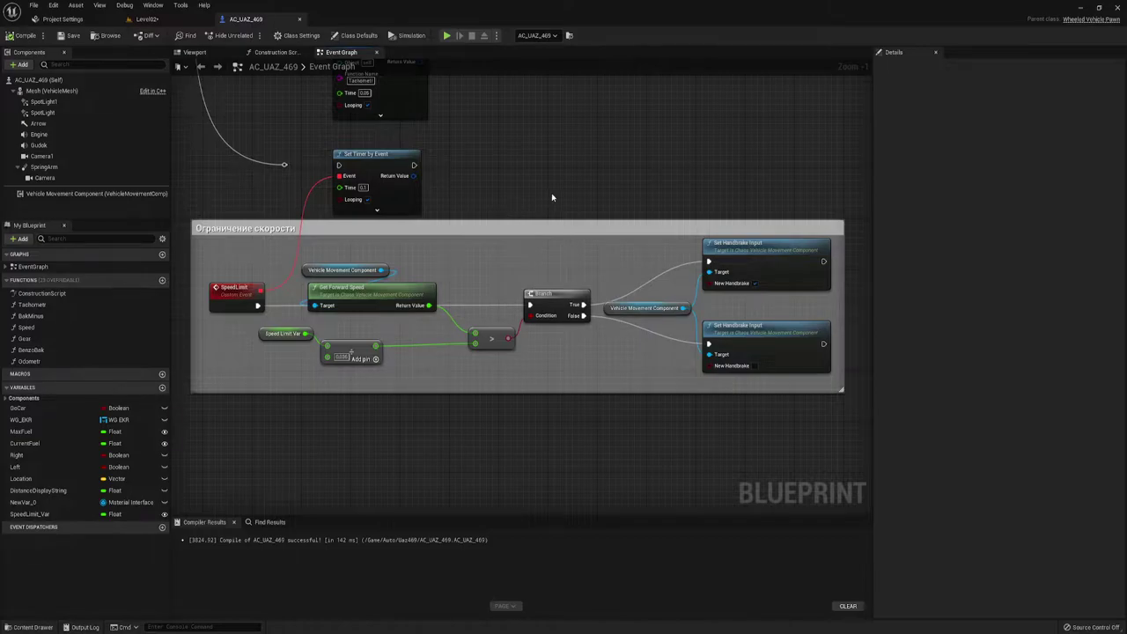
pyautogui.moveTo(552, 197)
pyautogui.mouseDown(button='right')
pyautogui.moveTo(591, 178)
pyautogui.moveTo(570, 189)
pyautogui.moveTo(593, 243)
pyautogui.mouseUp(button='right')
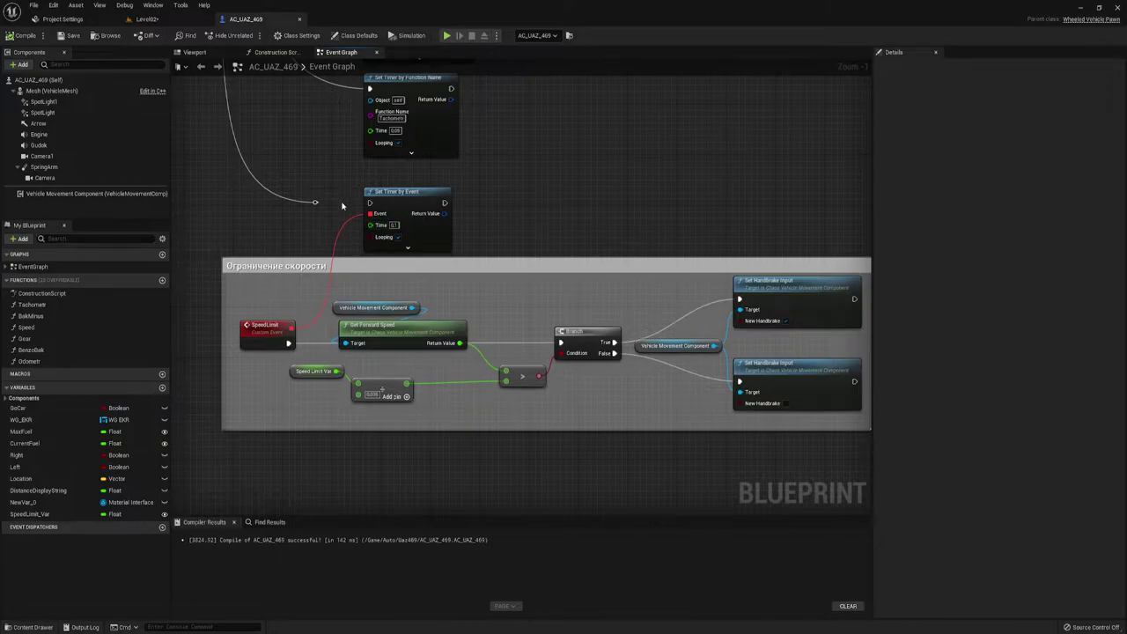
pyautogui.scroll(-3, 485, 224)
pyautogui.moveTo(692, 146); pyautogui.dragTo(614, 173, button='right')
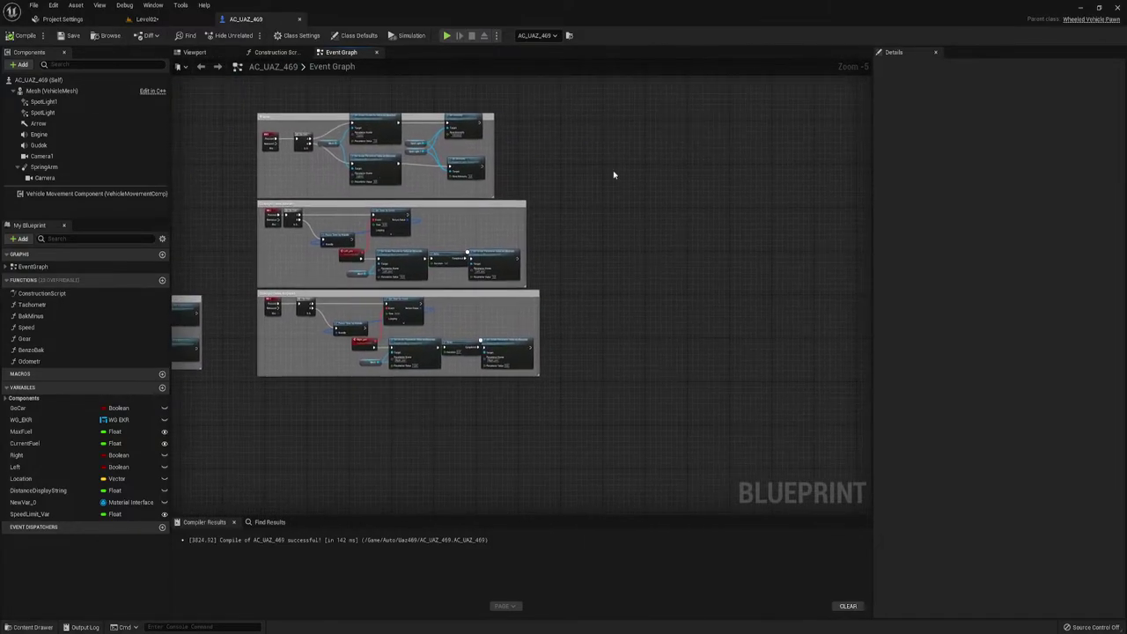
pyautogui.scroll(-1, 583, 257)
pyautogui.moveTo(458, 179); pyautogui.dragTo(586, 317, button='right')
pyautogui.scroll(-1, 496, 272)
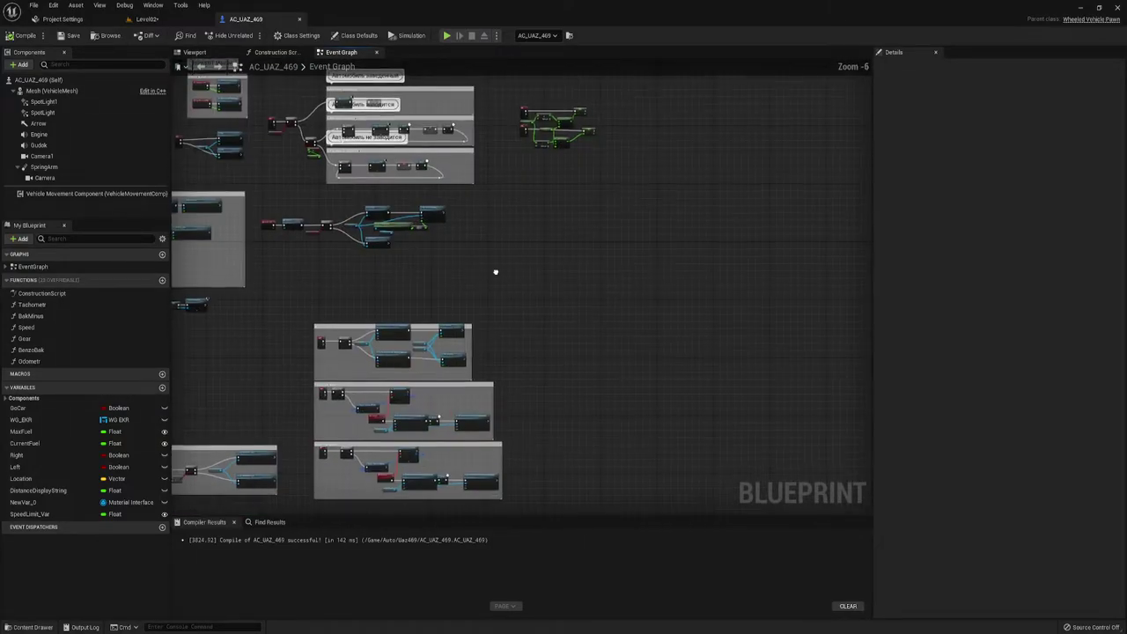
pyautogui.moveTo(493, 281); pyautogui.dragTo(354, 249, button='right')
pyautogui.scroll(3, 430, 223)
pyautogui.moveTo(431, 223); pyautogui.dragTo(423, 243, button='right')
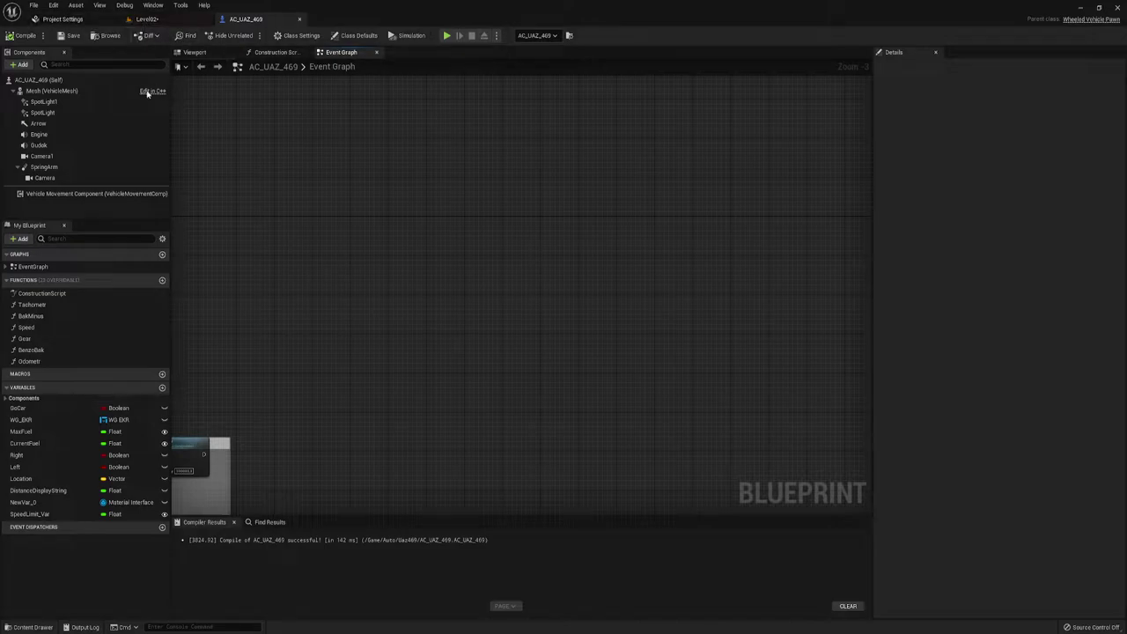
# Step: Uncheck Automatic Transmission and Automatic Reverse in the Vehicle Movement Component's Transmission Setup
pyautogui.click(39, 194)
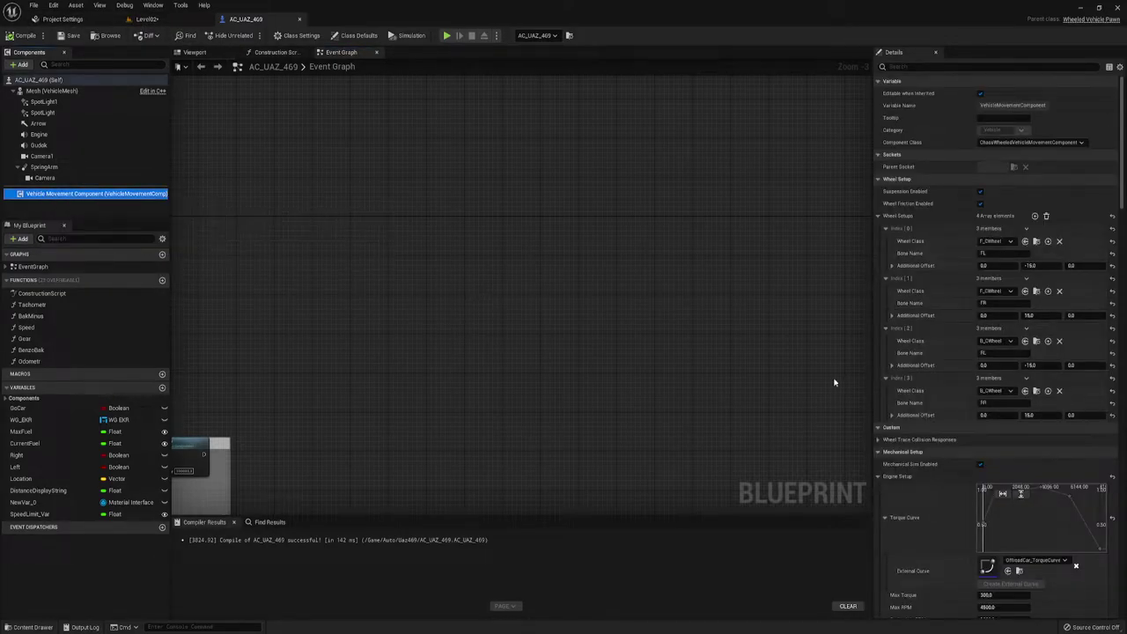
pyautogui.scroll(-2, 912, 300)
pyautogui.scroll(-3, 920, 264)
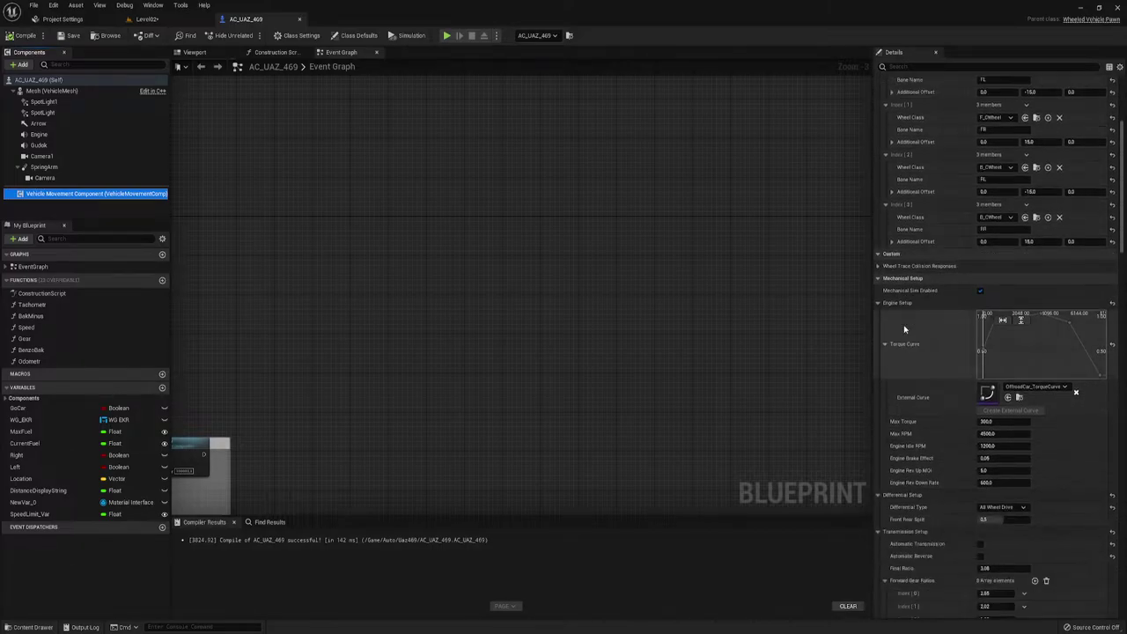
pyautogui.scroll(-2, 929, 238)
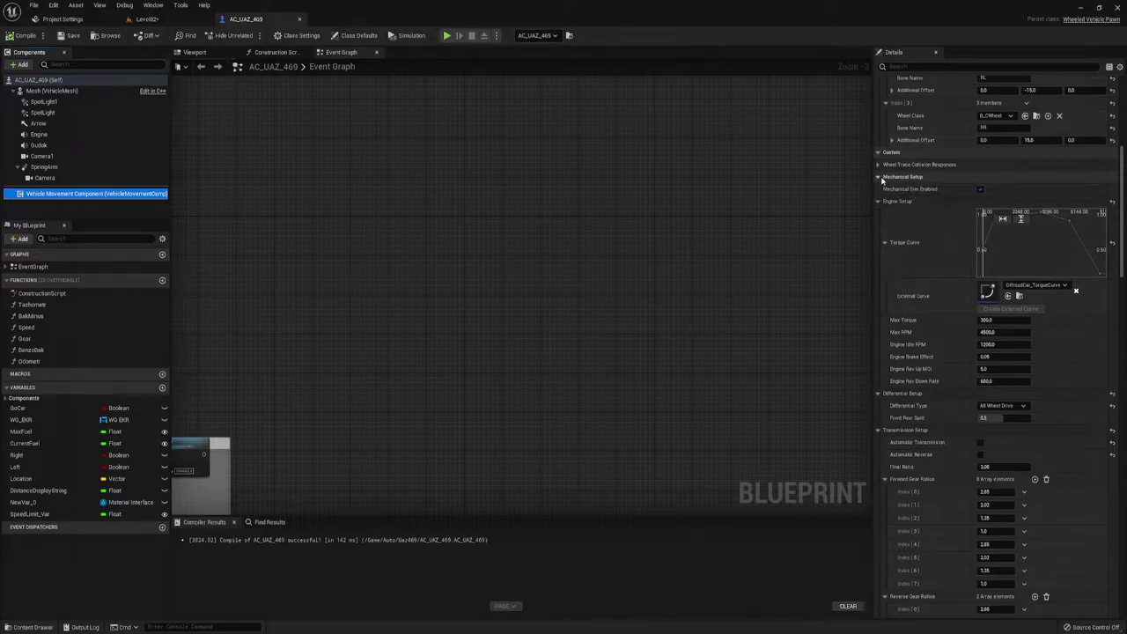
pyautogui.scroll(-3, 919, 184)
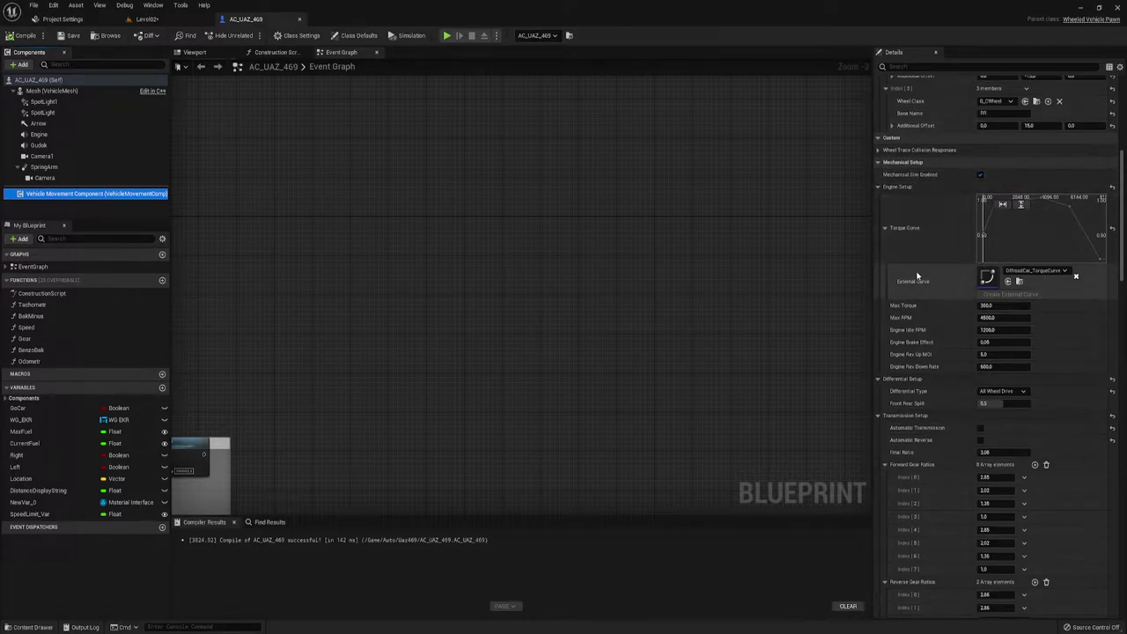
pyautogui.scroll(-1, 917, 290)
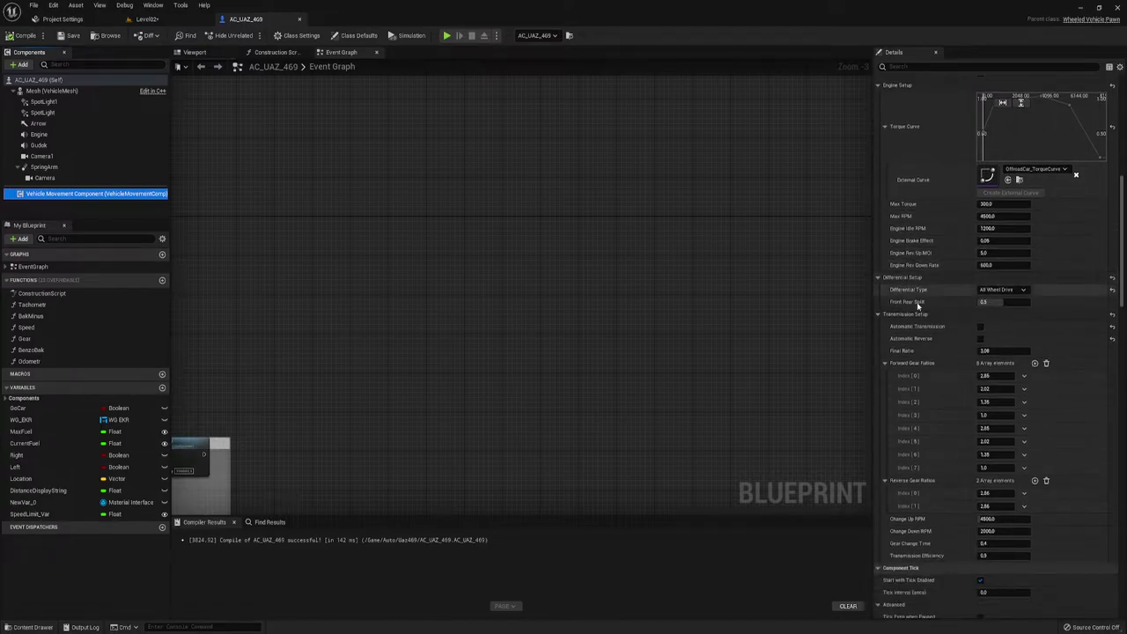
pyautogui.click(980, 327)
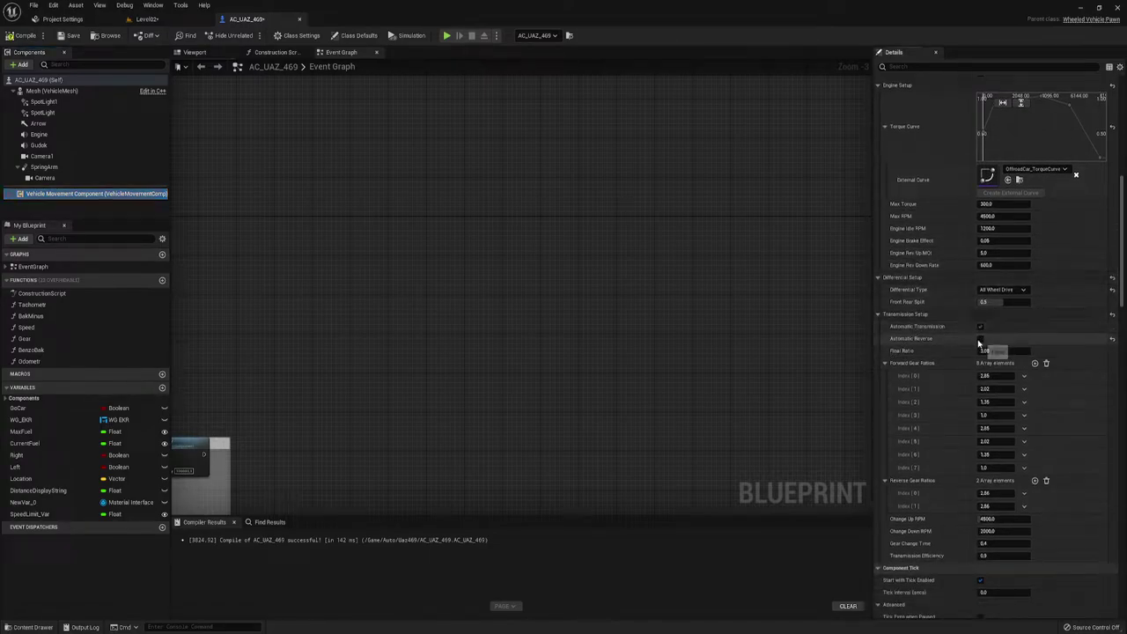
pyautogui.click(980, 327)
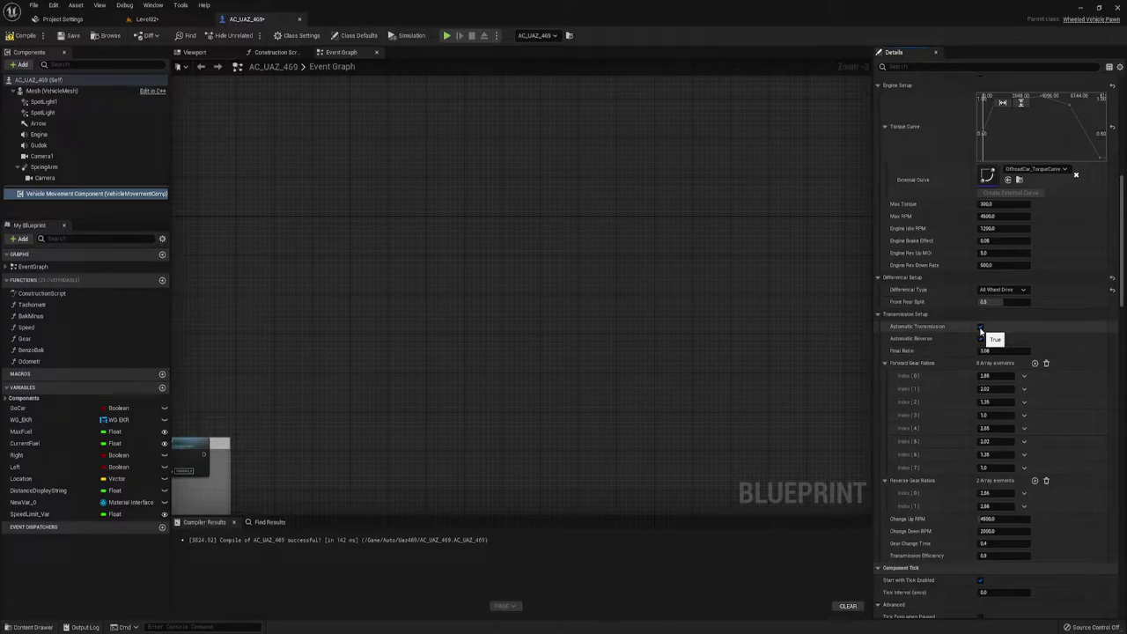
pyautogui.click(982, 339)
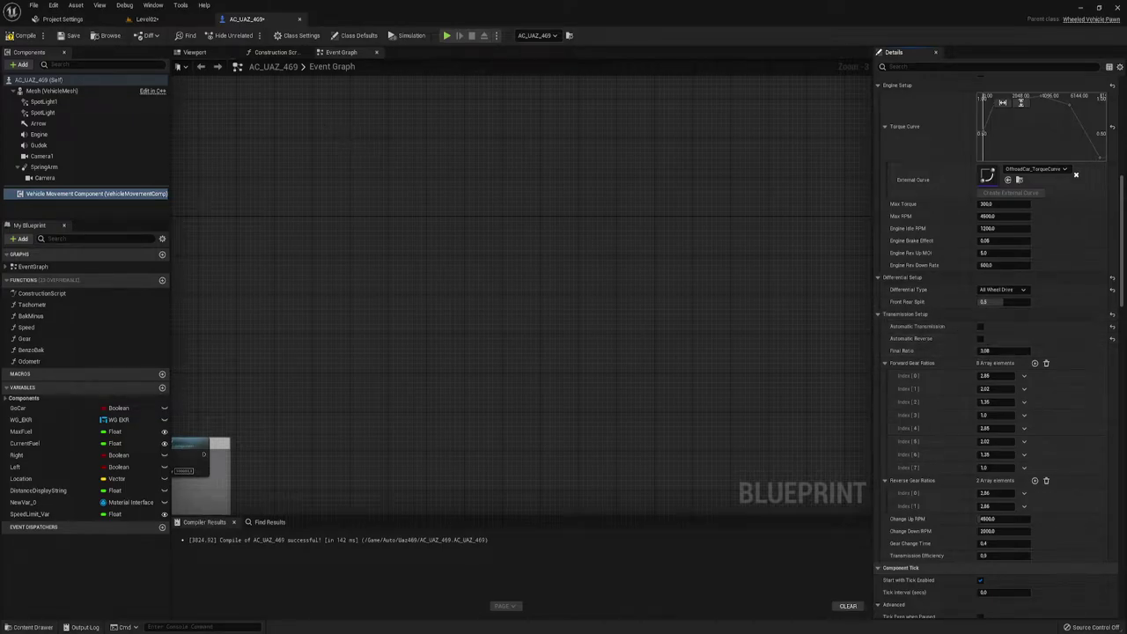
pyautogui.scroll(-1, 1004, 352)
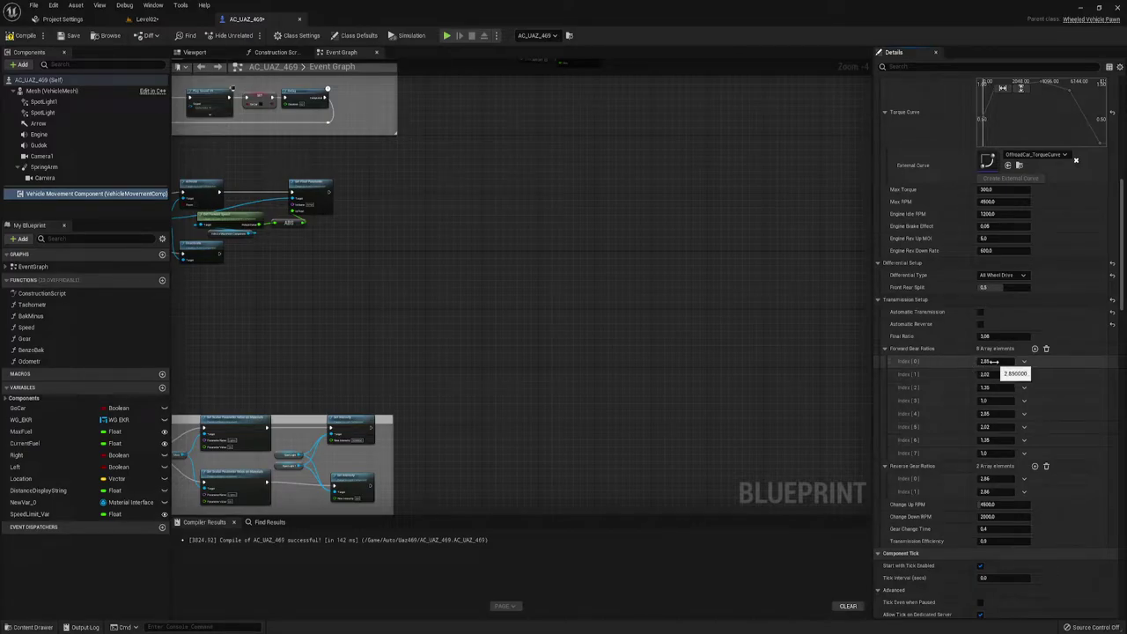
pyautogui.click(1004, 362)
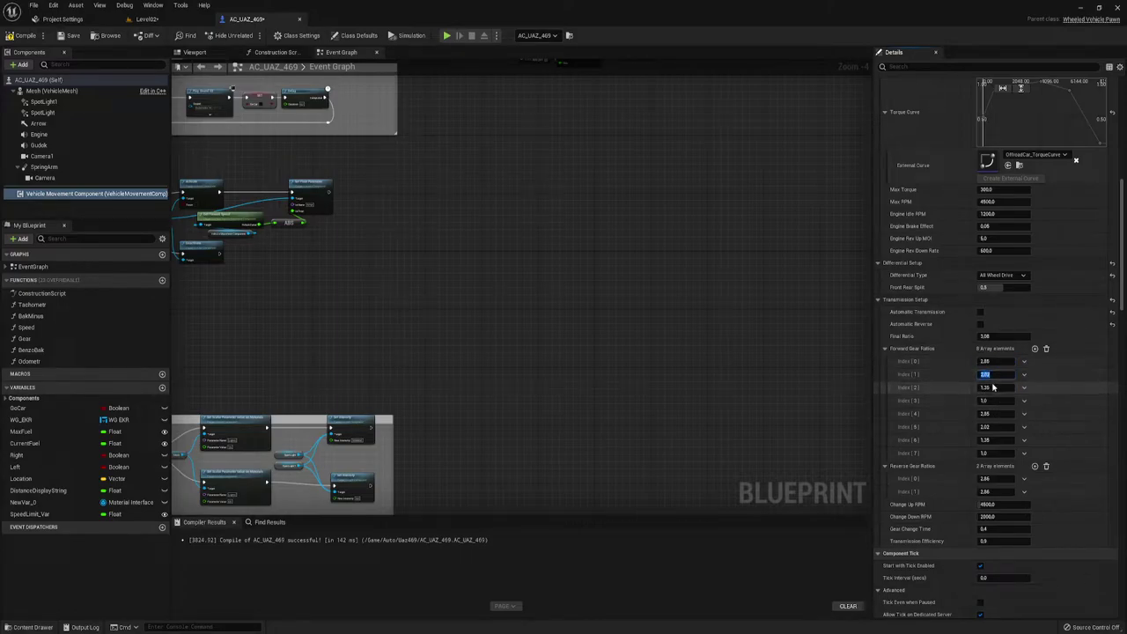
pyautogui.click(994, 387)
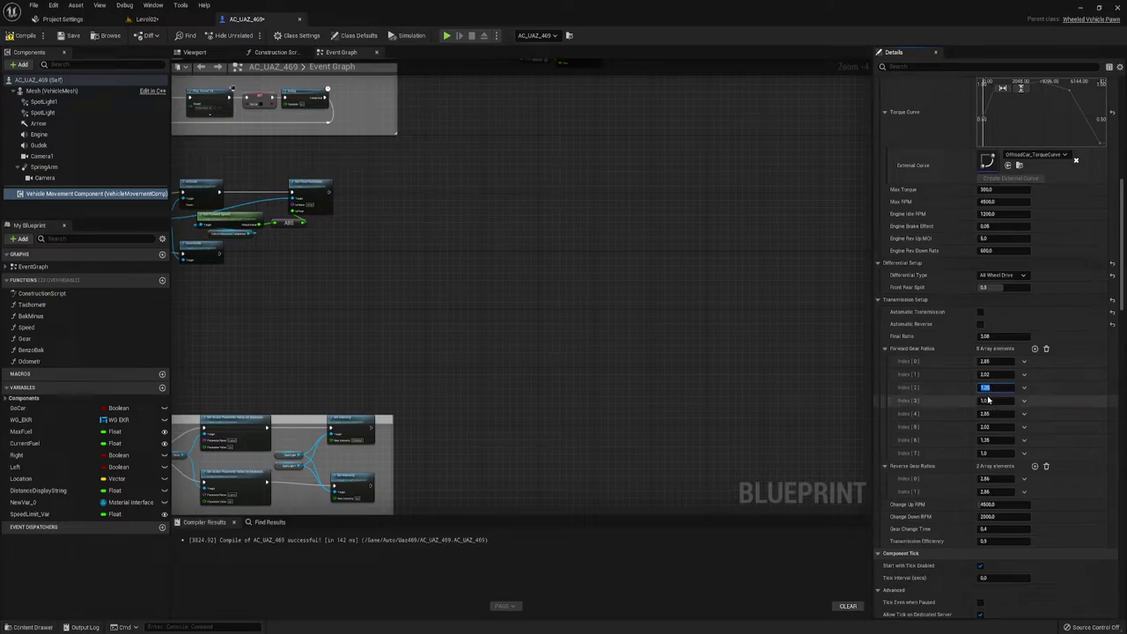
pyautogui.click(988, 400)
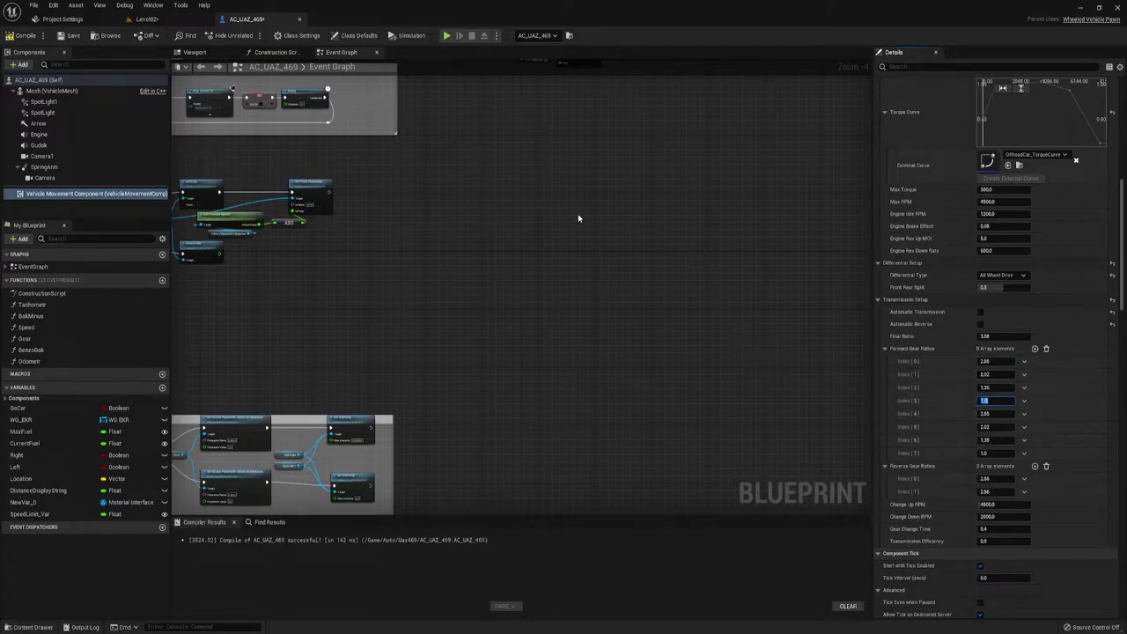
pyautogui.moveTo(547, 186); pyautogui.dragTo(520, 191, button='right')
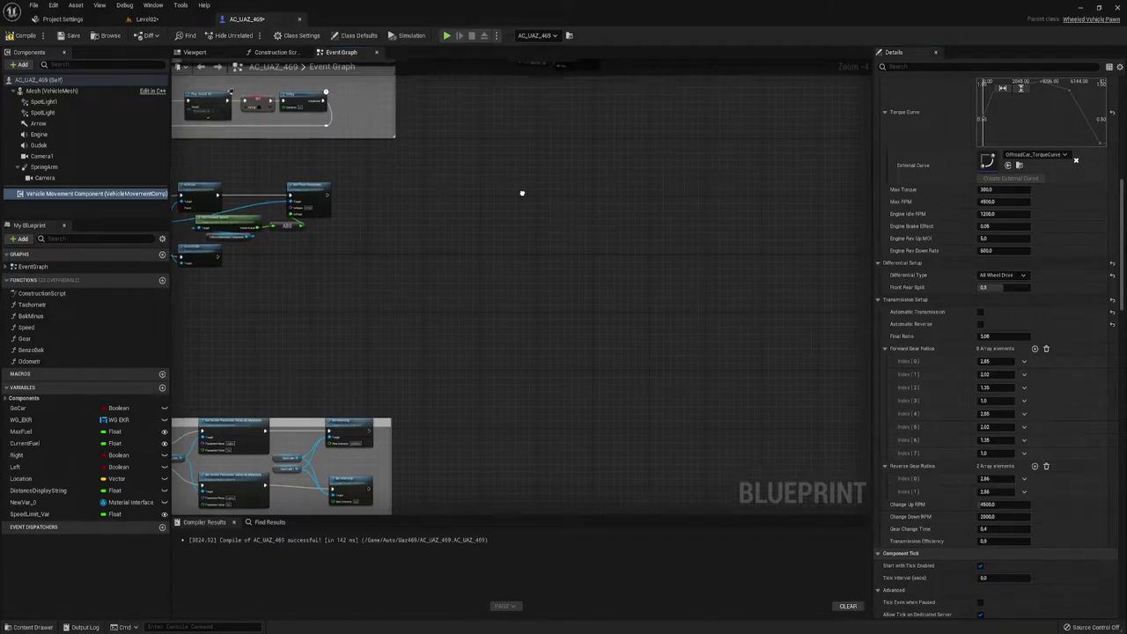
# Step: In the project's input settings, add a new action mapping named UpGear
pyautogui.click(64, 20)
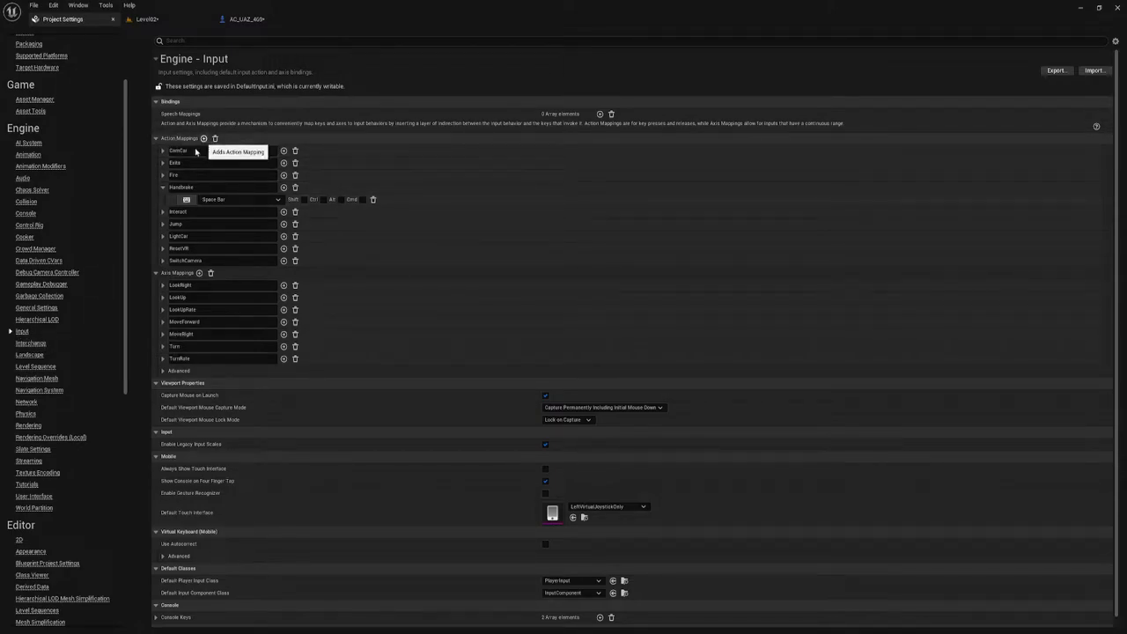
pyautogui.click(163, 188)
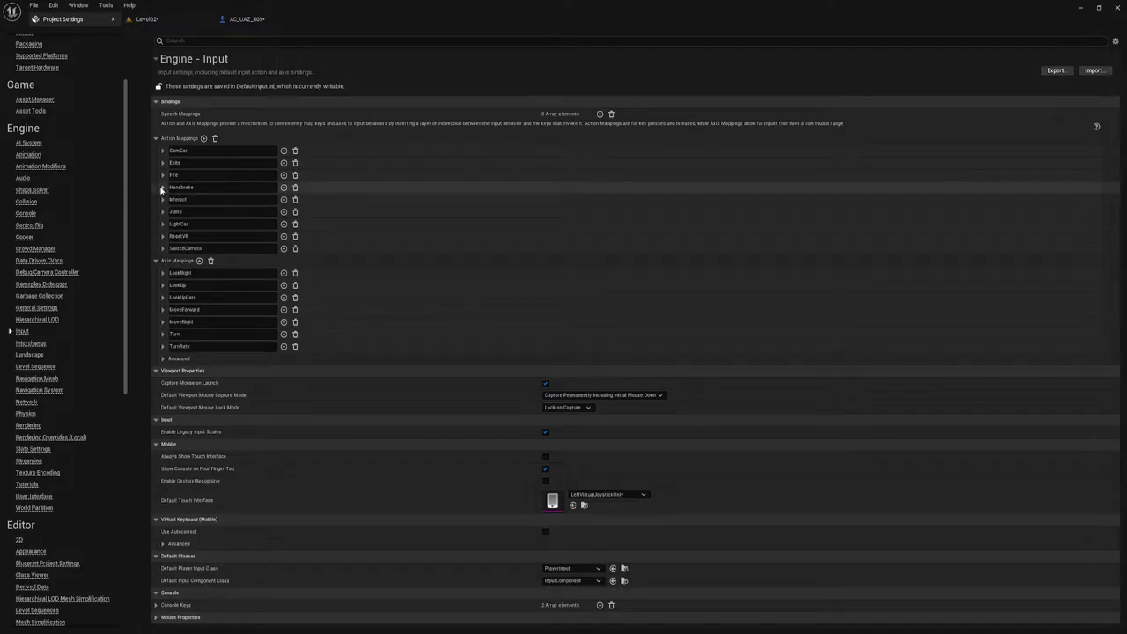
pyautogui.click(204, 139)
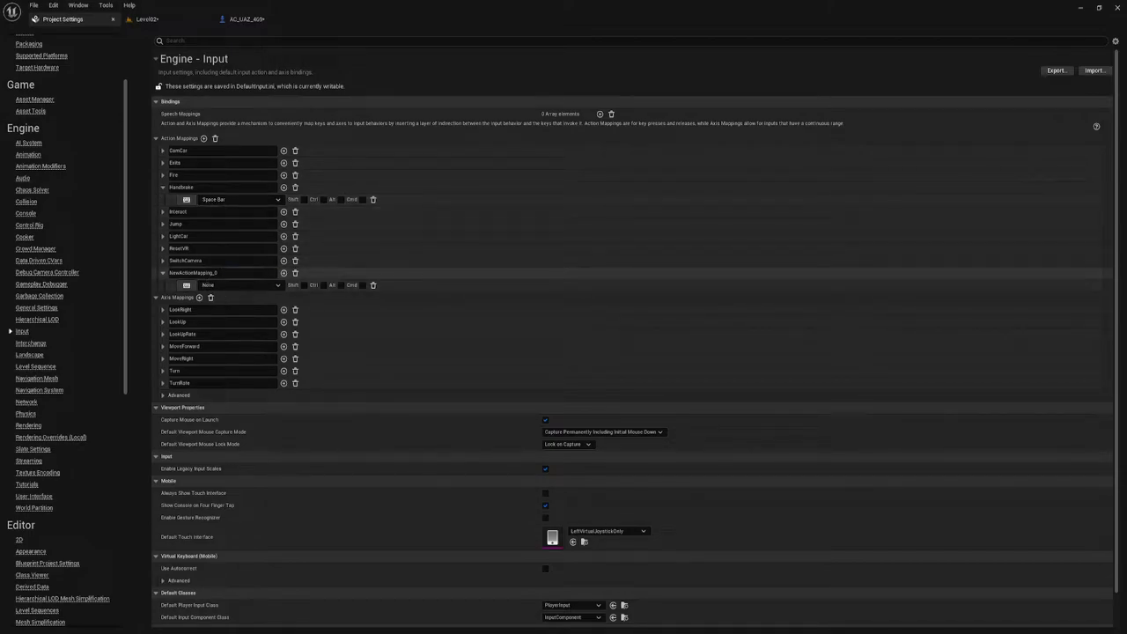
pyautogui.click(194, 273)
pyautogui.write('D')
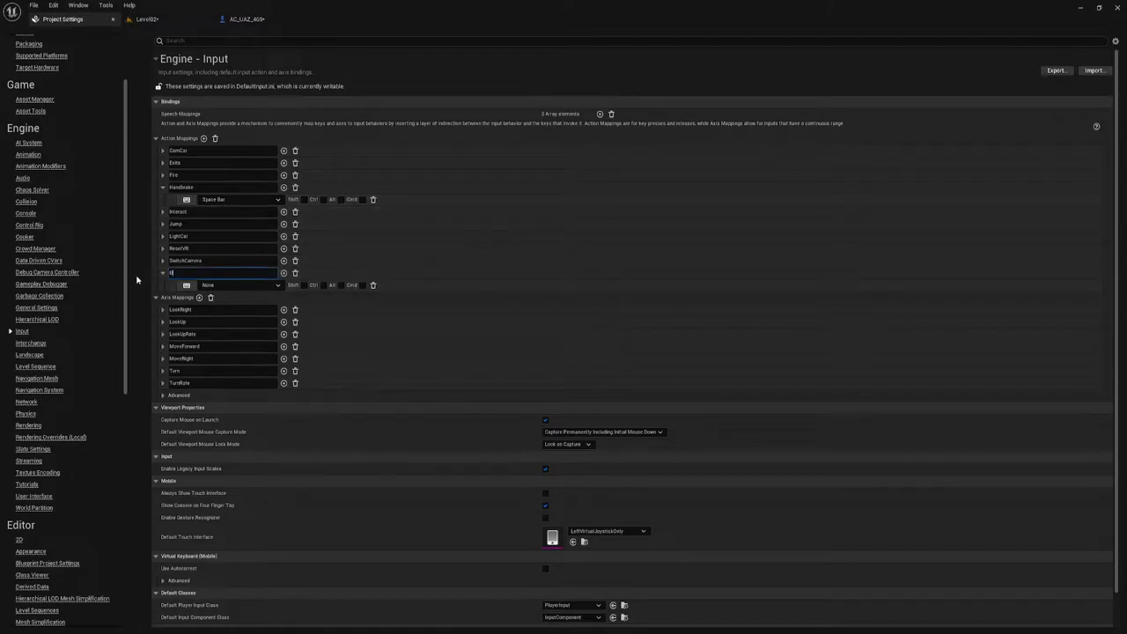
pyautogui.write('pGear')
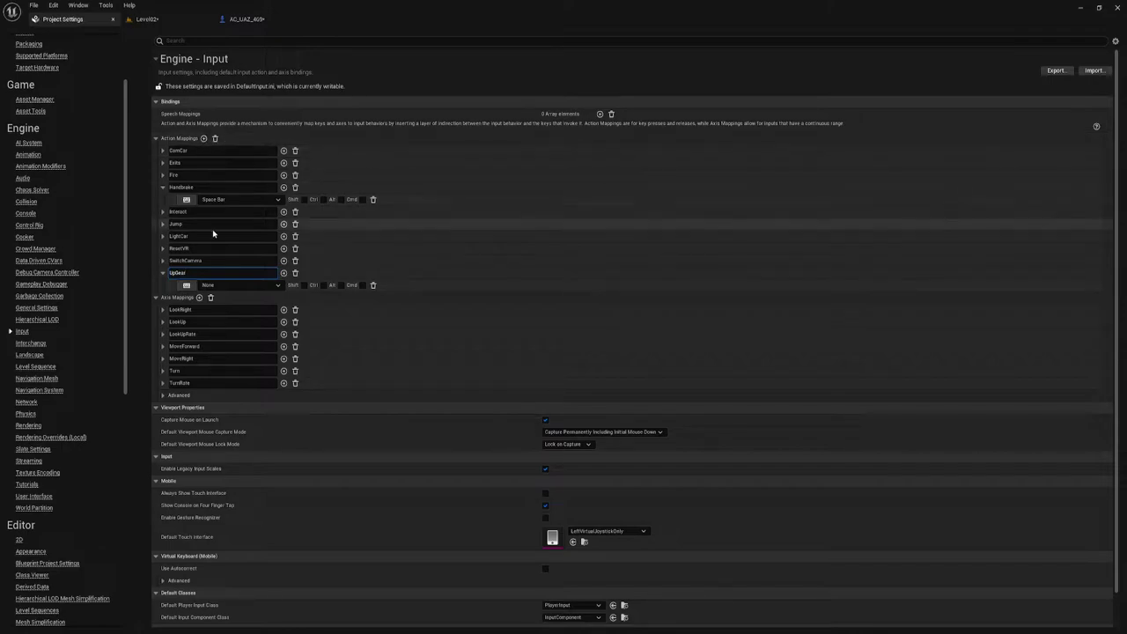
# Step: Add a DownGear action mapping bound to Right Ctrl
pyautogui.click(203, 139)
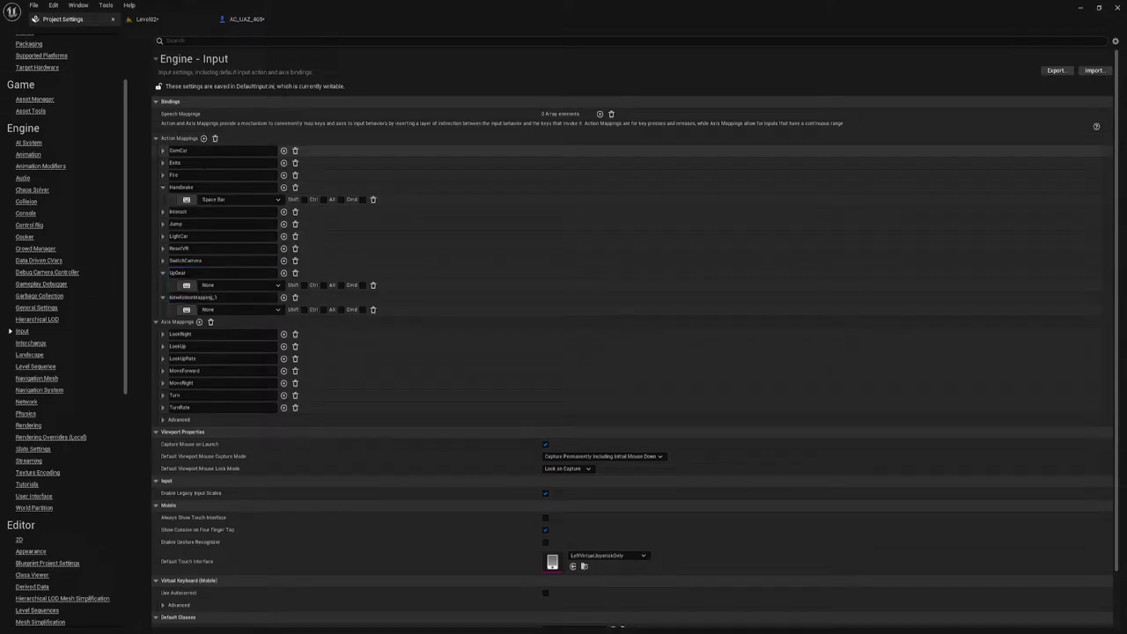
pyautogui.click(215, 297)
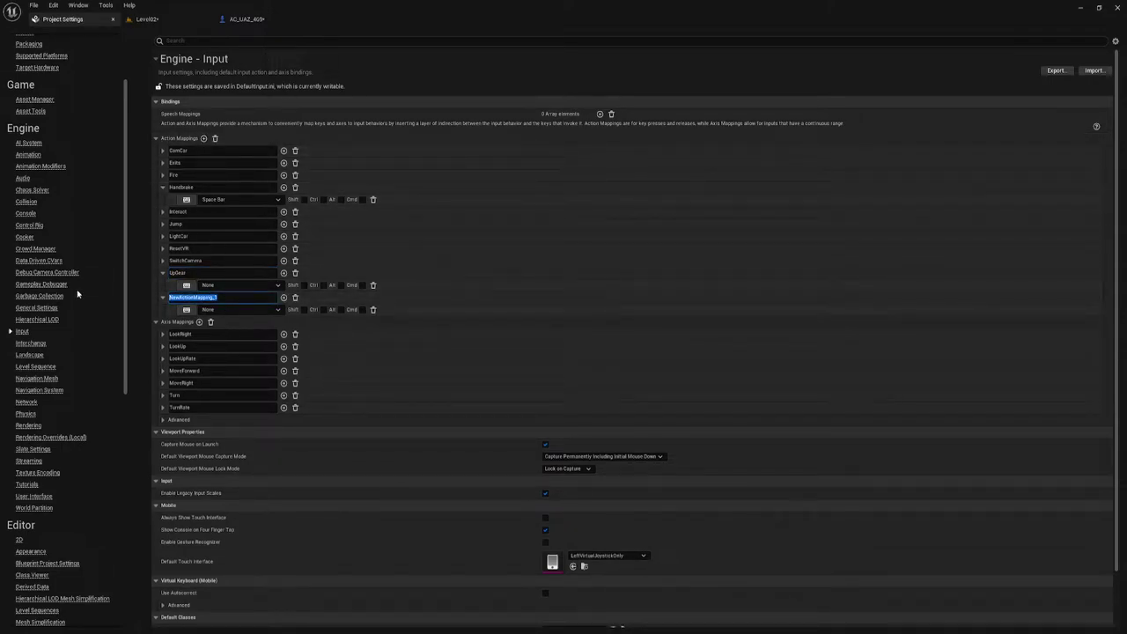
pyautogui.write('DownGear')
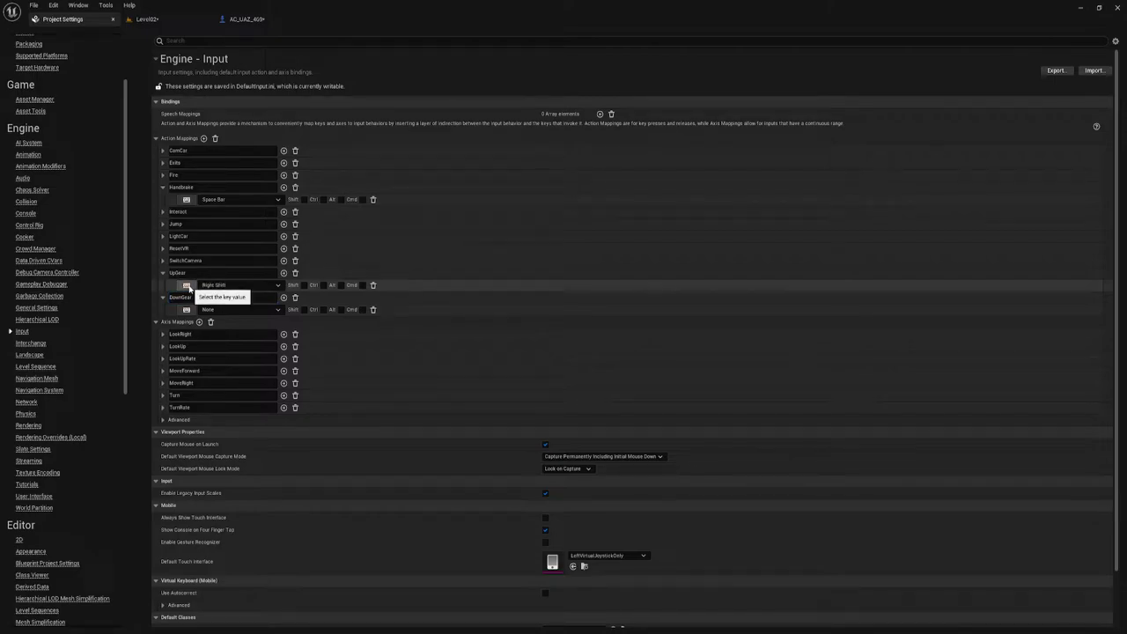
pyautogui.click(187, 310)
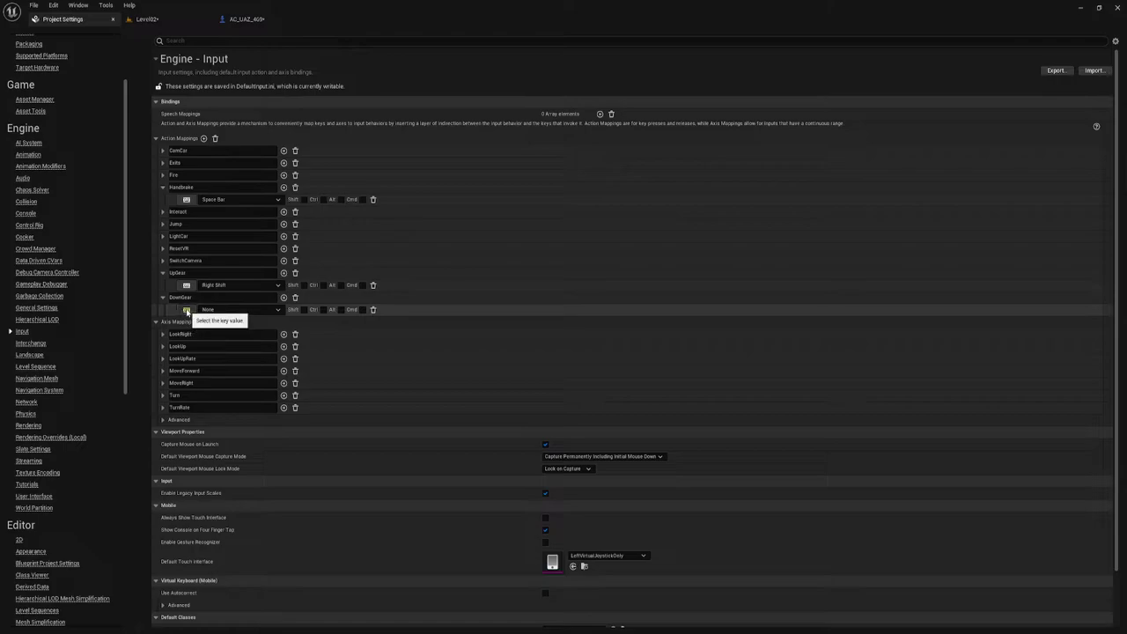
pyautogui.press('Control_R')
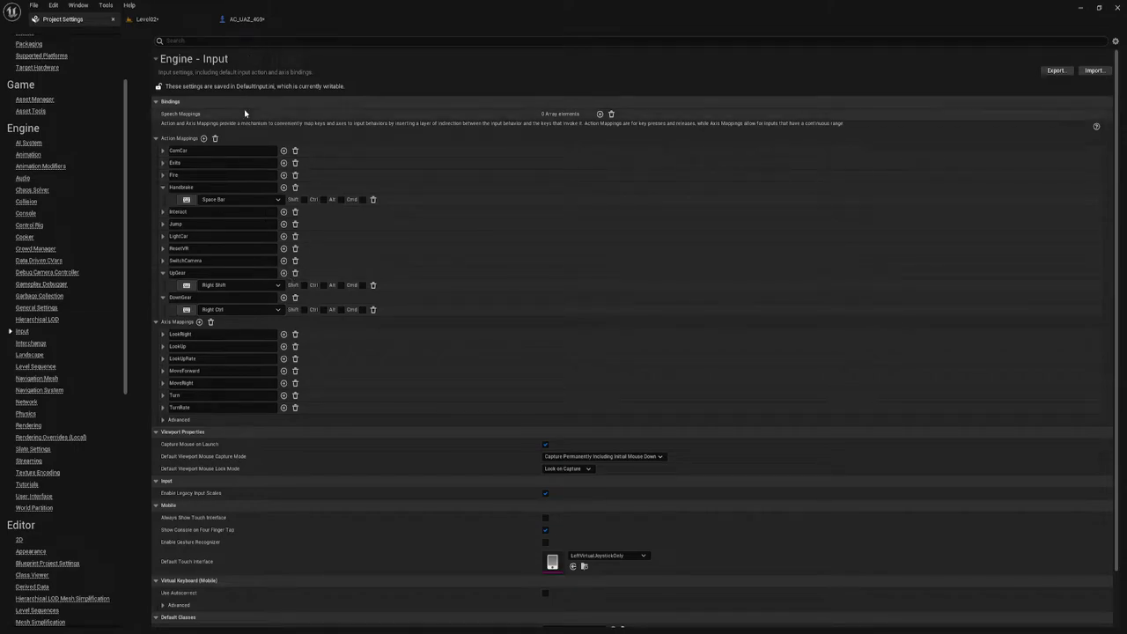
pyautogui.click(178, 273)
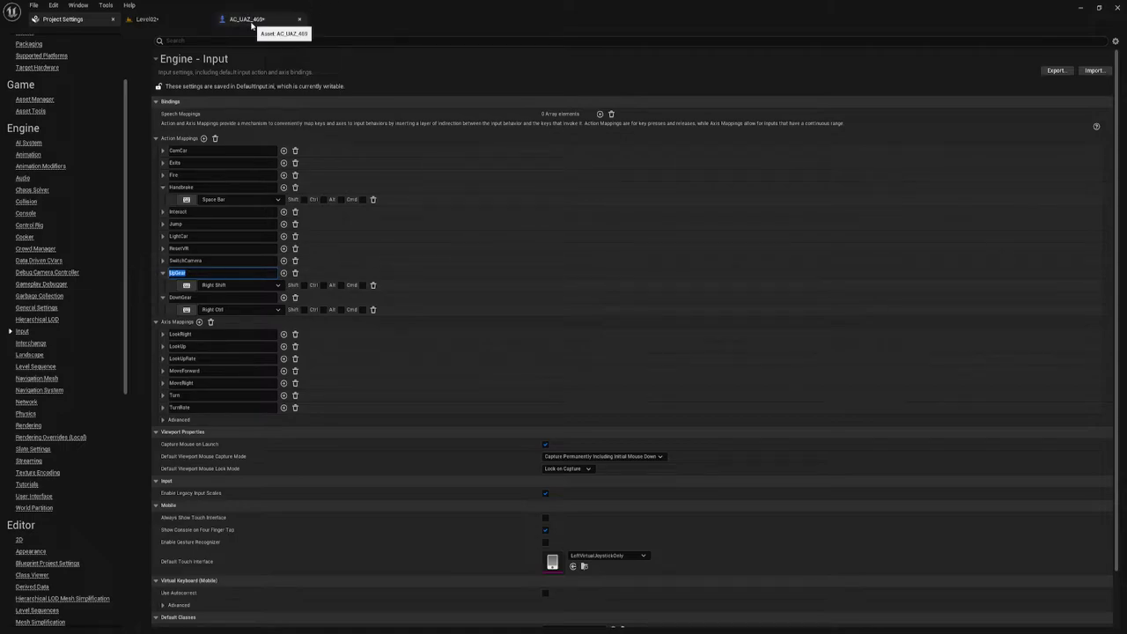
pyautogui.click(248, 19)
# Step: Place an InputAction UpGear event node in the Event Graph
pyautogui.rightClick(426, 211)
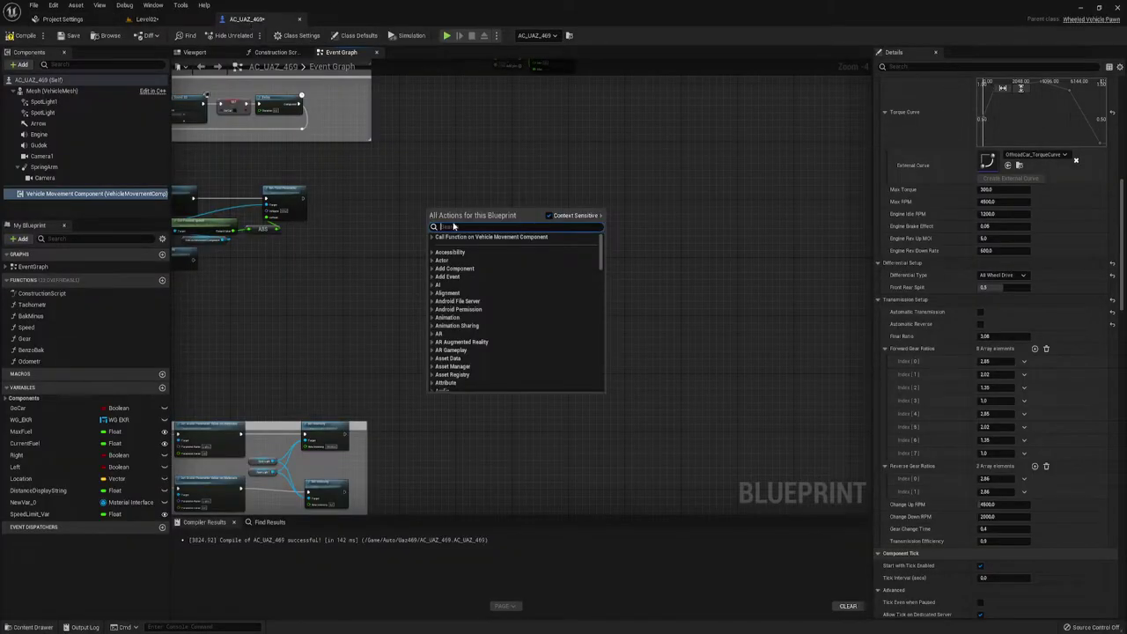
pyautogui.write('UpGear')
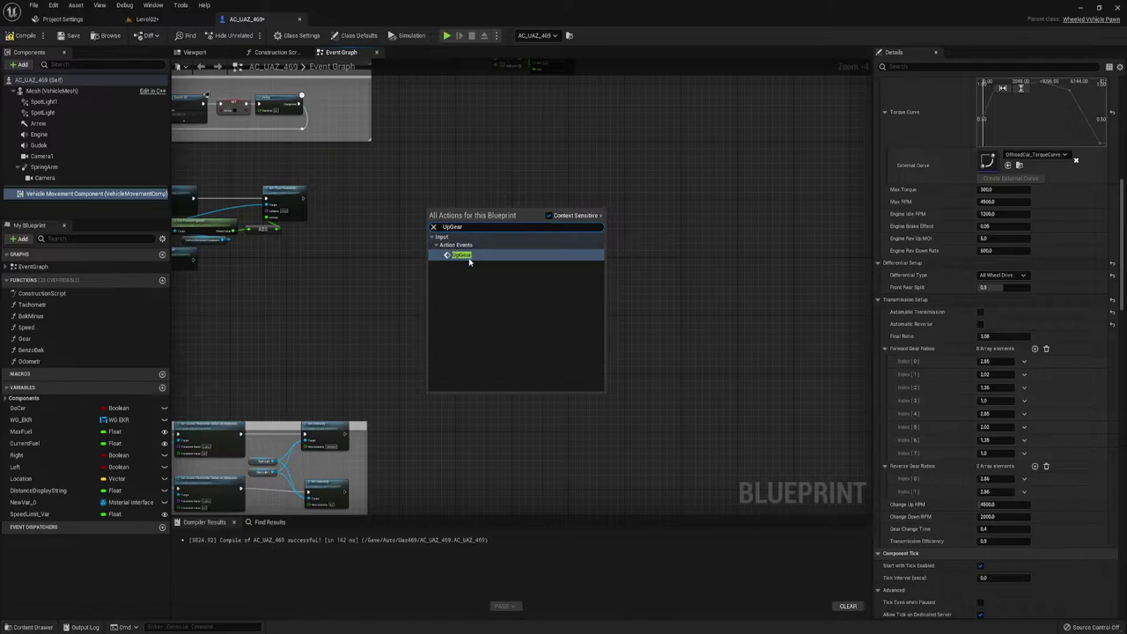
pyautogui.click(468, 256)
pyautogui.scroll(5, 423, 227)
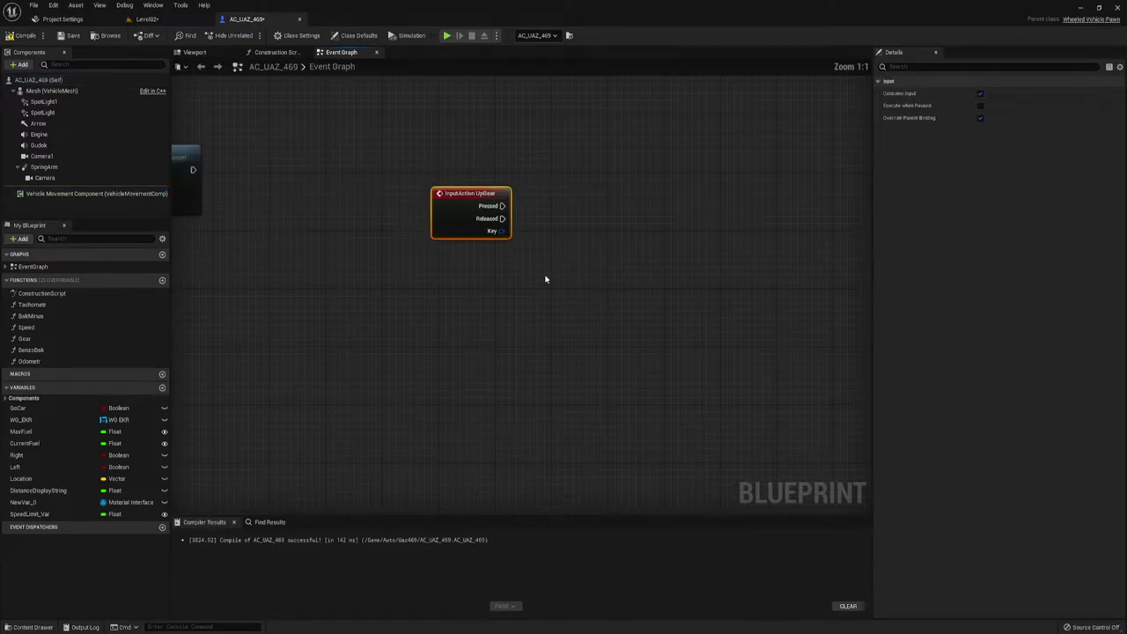
pyautogui.moveTo(545, 279); pyautogui.dragTo(494, 242, button='right')
pyautogui.click(385, 278)
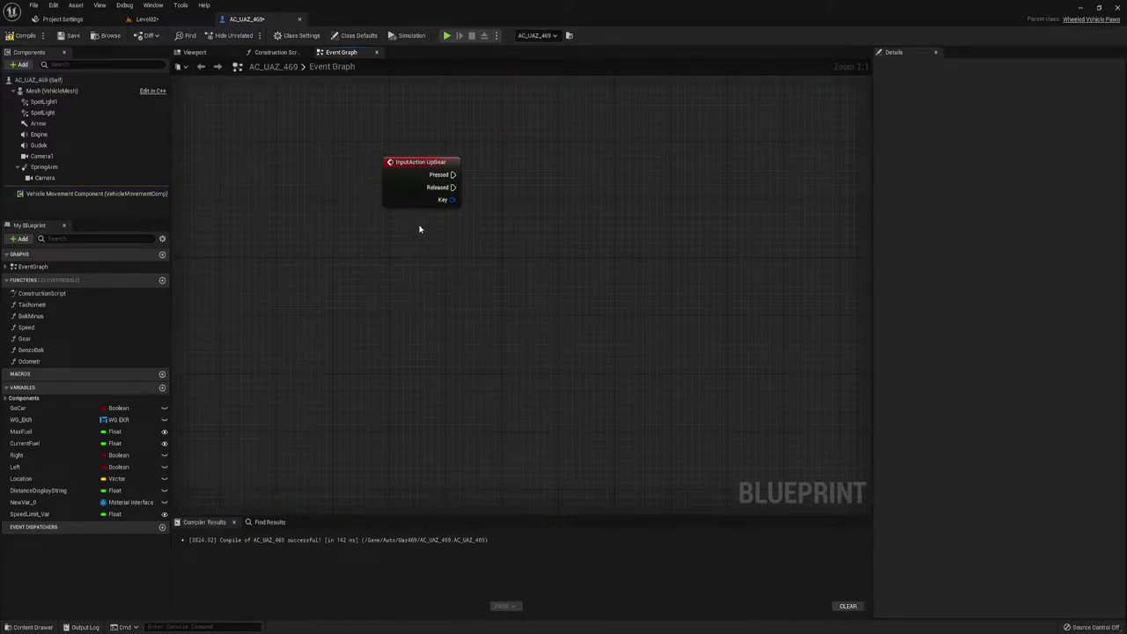
# Step: Place an InputAction DownGear event node beneath the UpGear event
pyautogui.rightClick(391, 275)
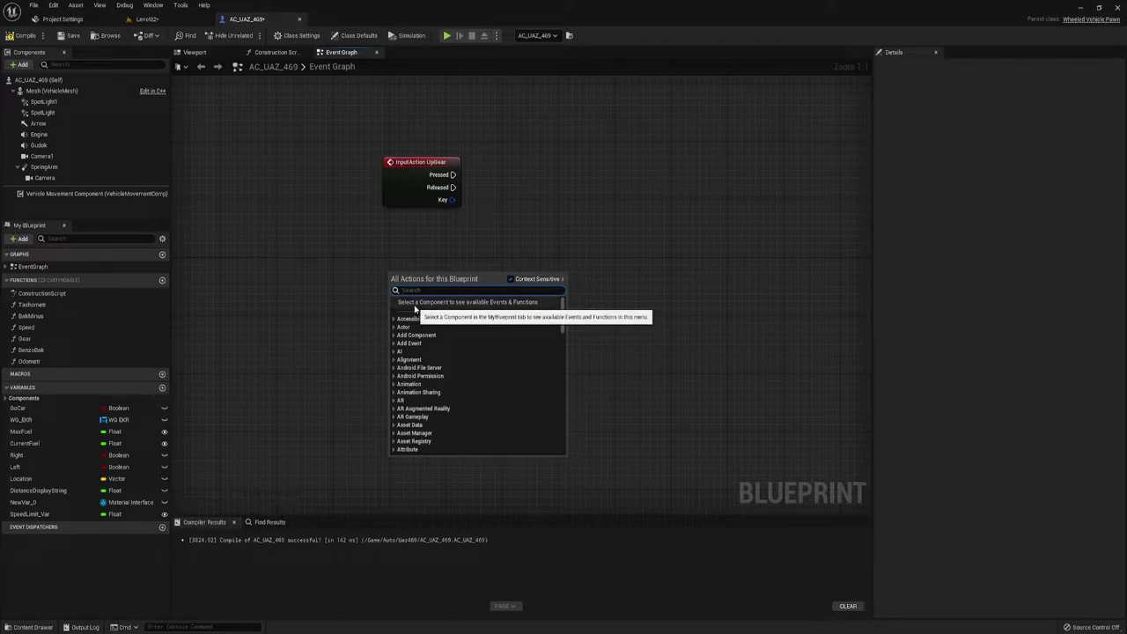
pyautogui.write('Dow')
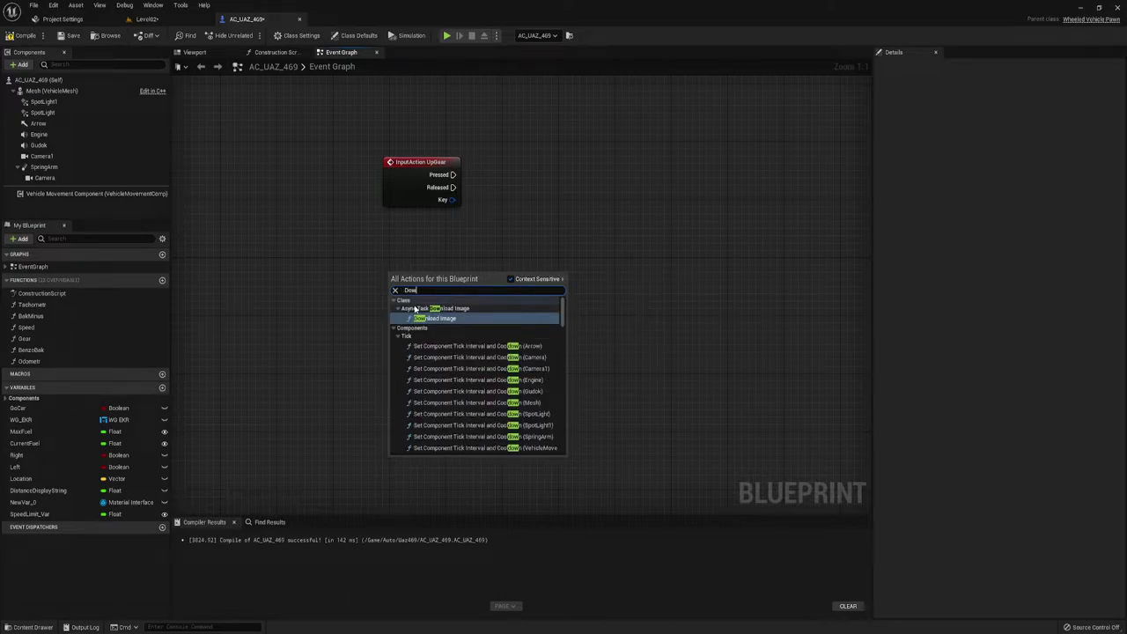
pyautogui.write('n')
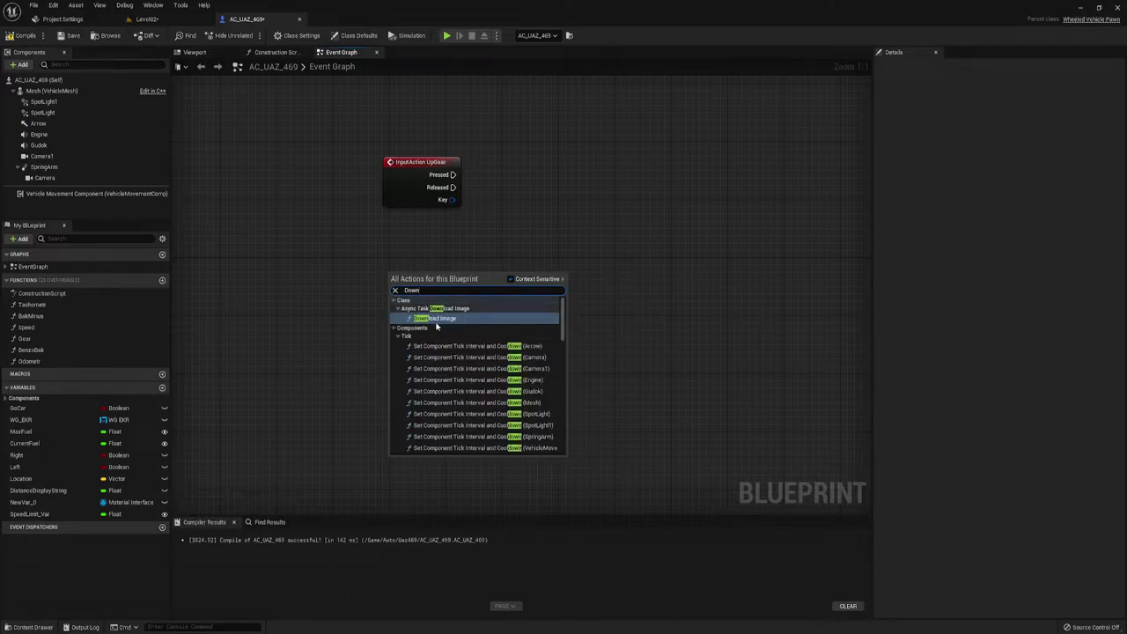
pyautogui.scroll(-2, 437, 328)
pyautogui.scroll(-2, 436, 326)
pyautogui.scroll(-2, 431, 344)
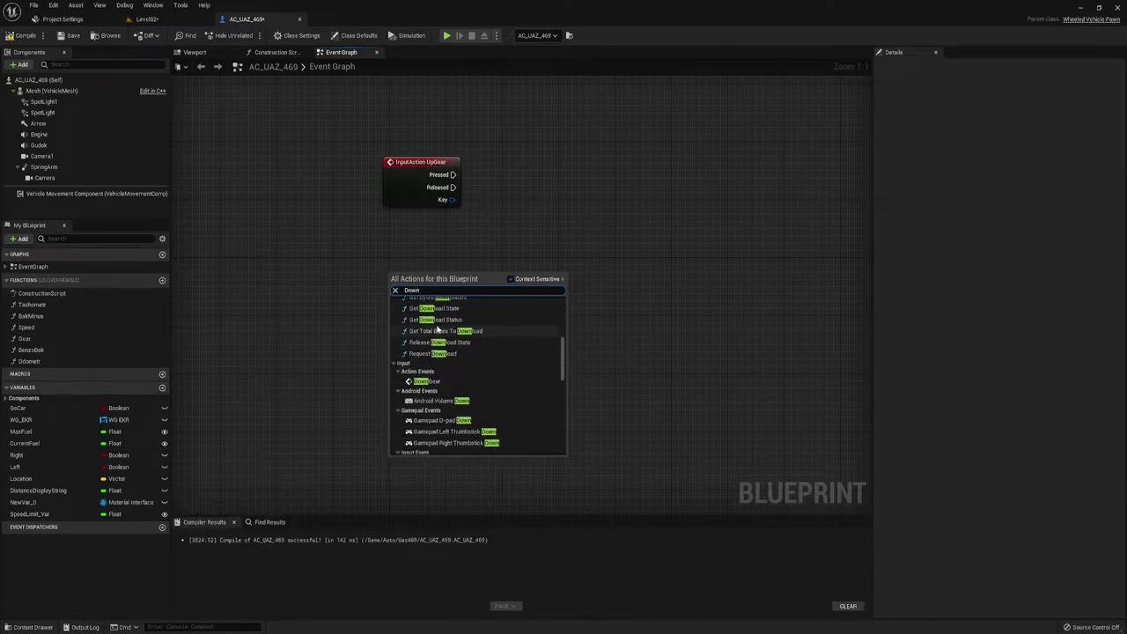
pyautogui.click(414, 382)
pyautogui.moveTo(423, 279); pyautogui.dragTo(400, 338)
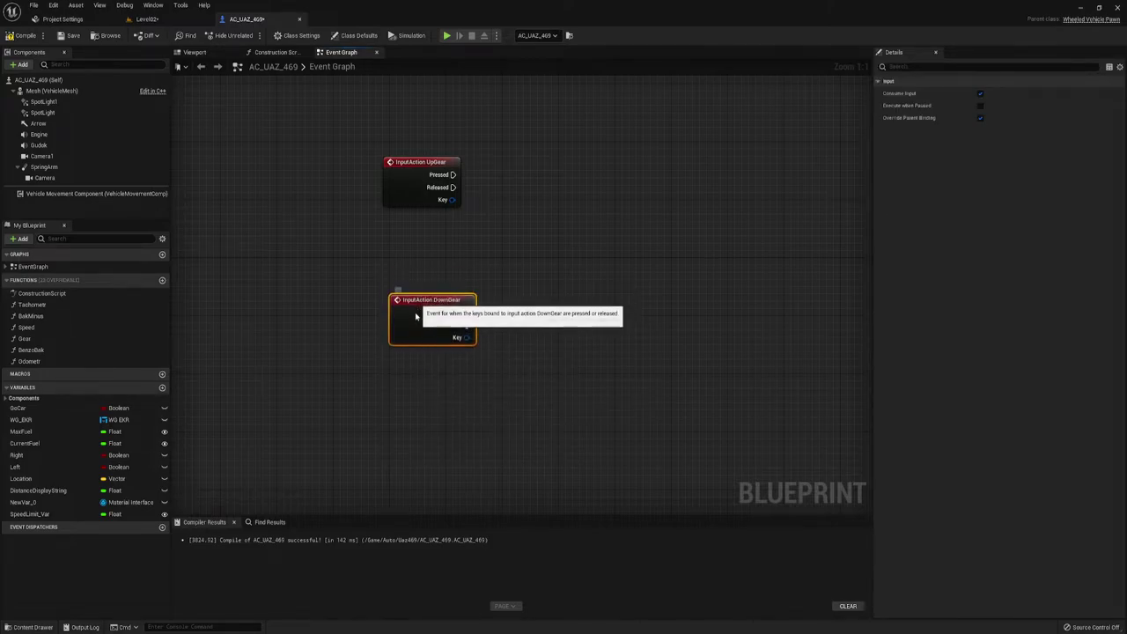
pyautogui.moveTo(347, 126); pyautogui.dragTo(461, 239)
pyautogui.moveTo(442, 290); pyautogui.dragTo(375, 254, button='right')
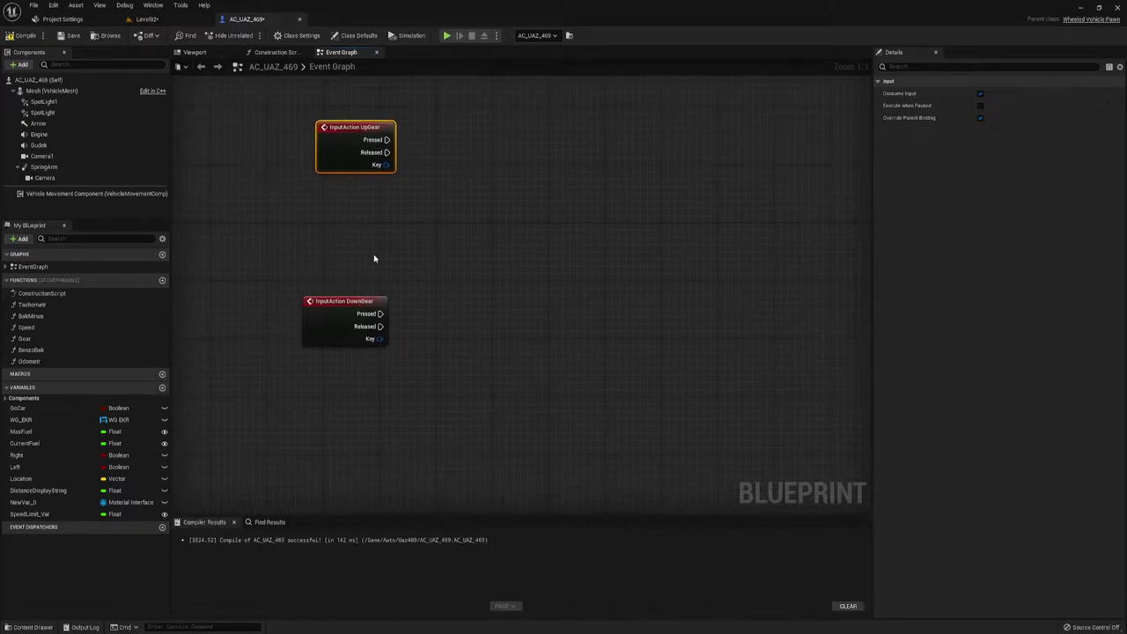
pyautogui.moveTo(295, 259); pyautogui.dragTo(387, 345)
pyautogui.moveTo(356, 304); pyautogui.dragTo(363, 304)
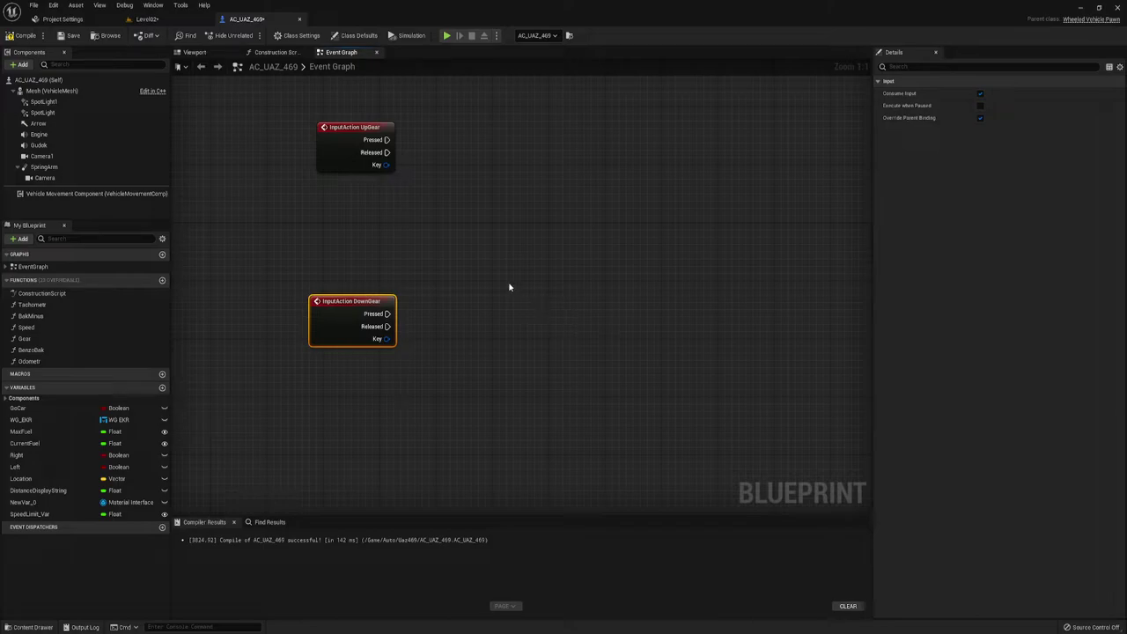
pyautogui.moveTo(470, 206); pyautogui.dragTo(443, 216, button='right')
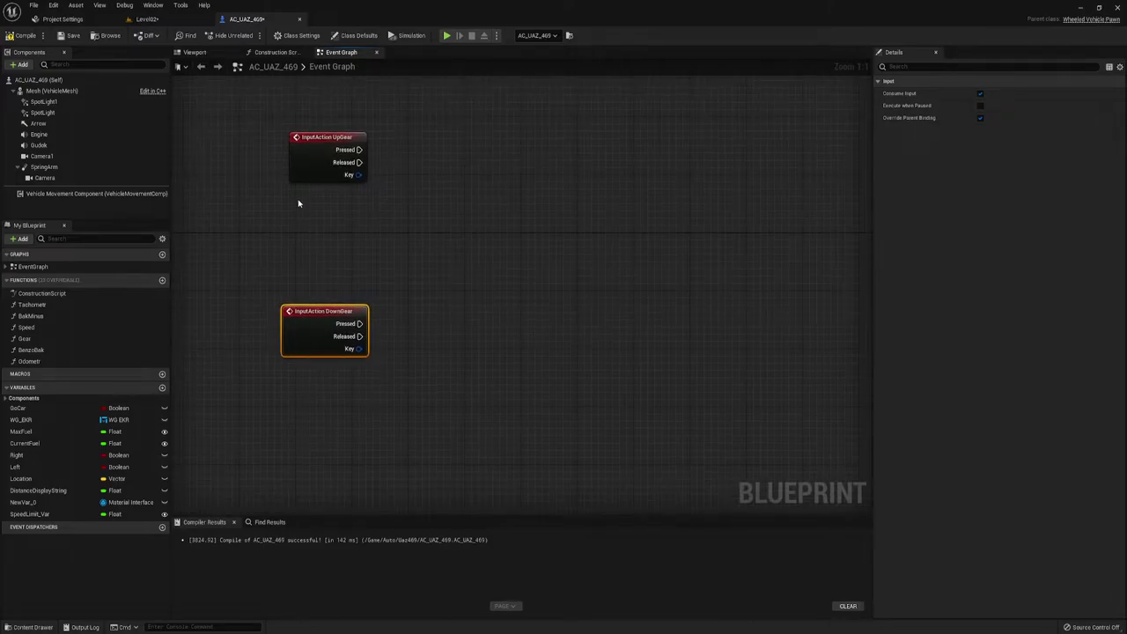
# Step: Add a Vehicle Movement Component reference with two Set Target Gear nodes
pyautogui.moveTo(88, 193); pyautogui.dragTo(382, 242)
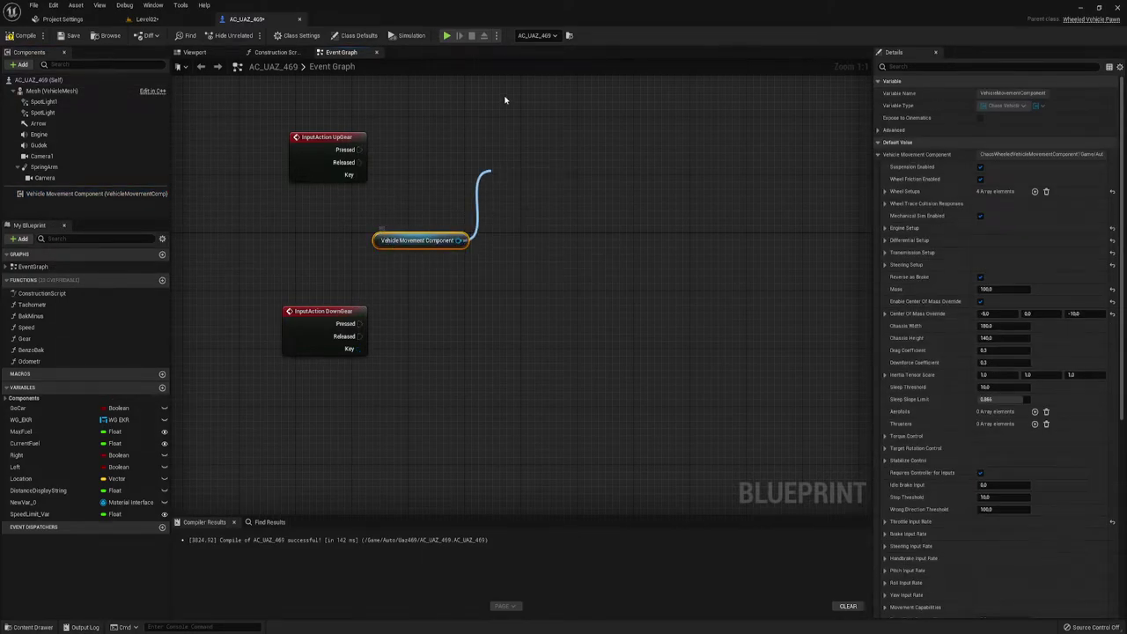
pyautogui.moveTo(460, 246); pyautogui.dragTo(483, 163)
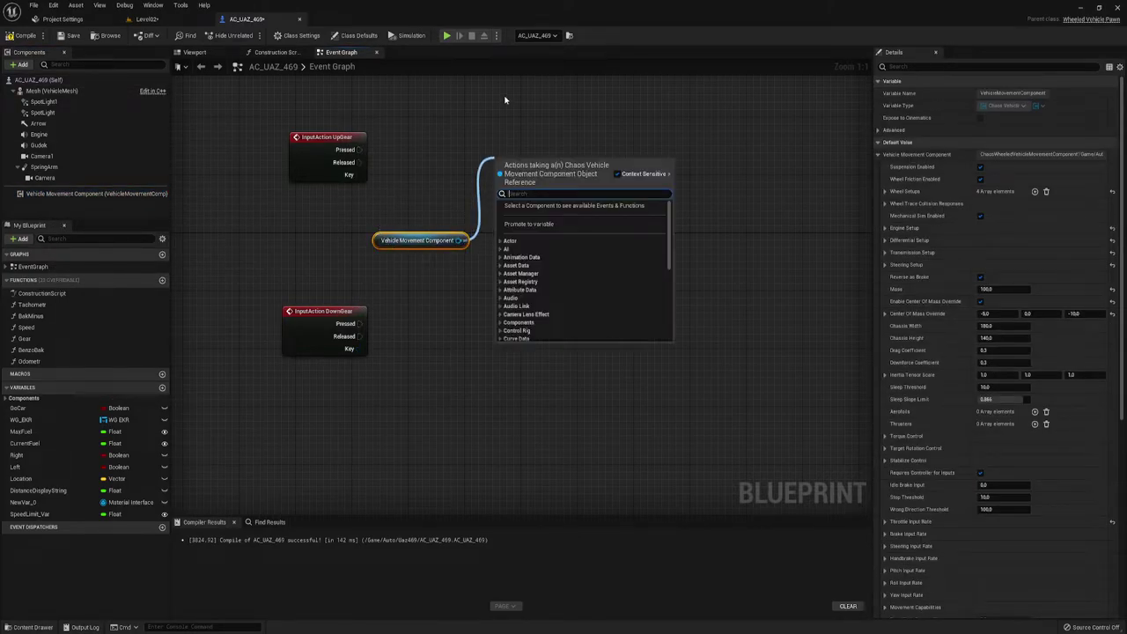
pyautogui.write('set')
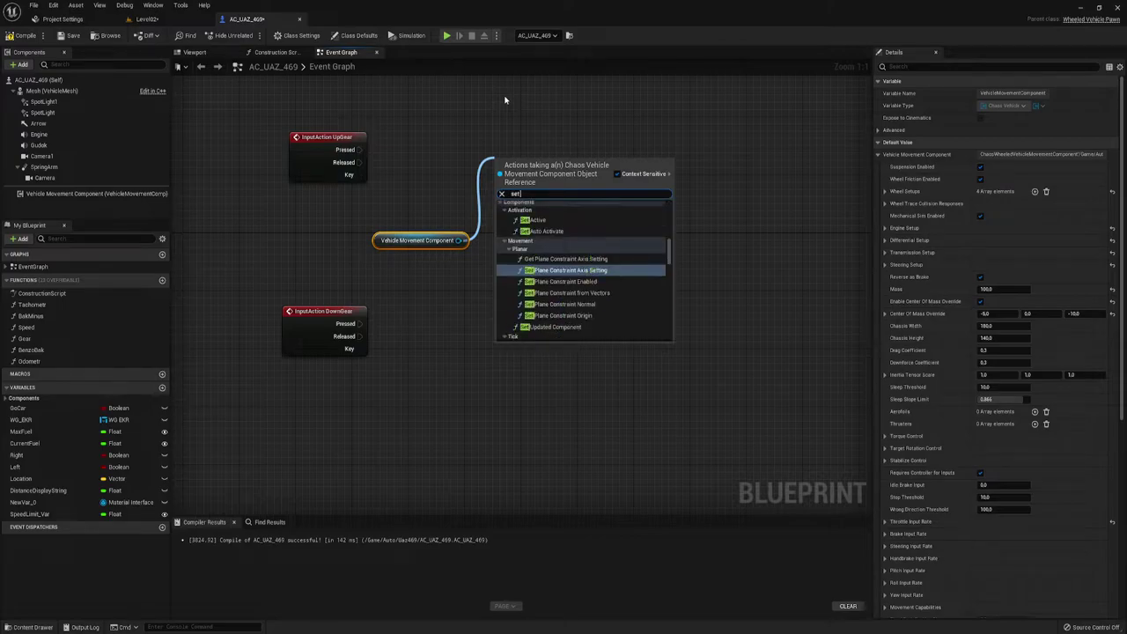
pyautogui.write(' target')
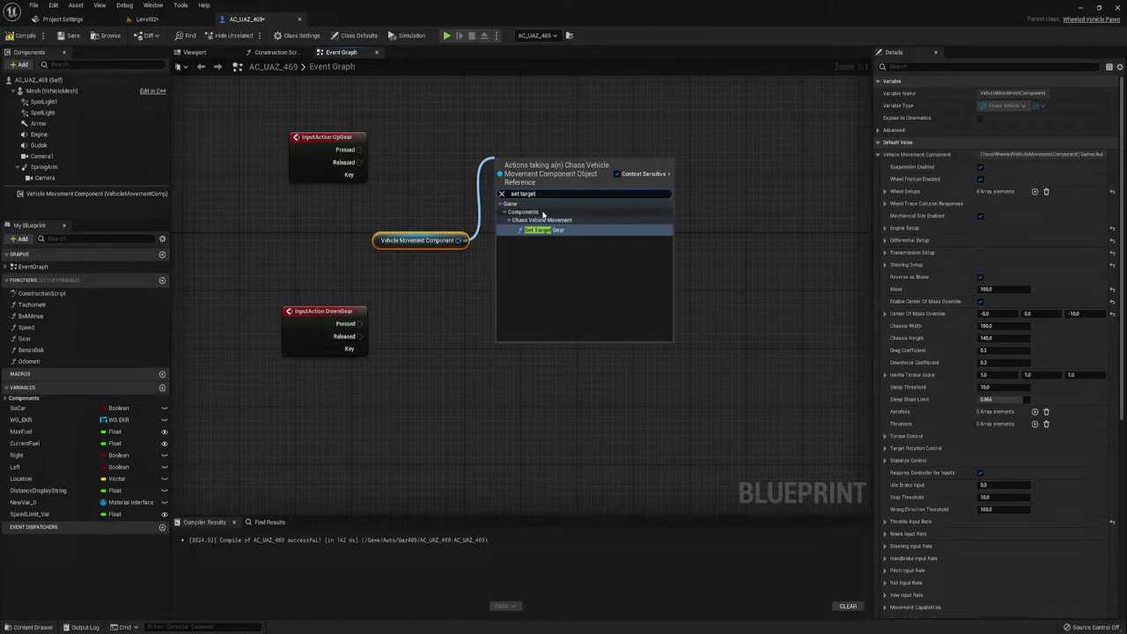
pyautogui.click(543, 230)
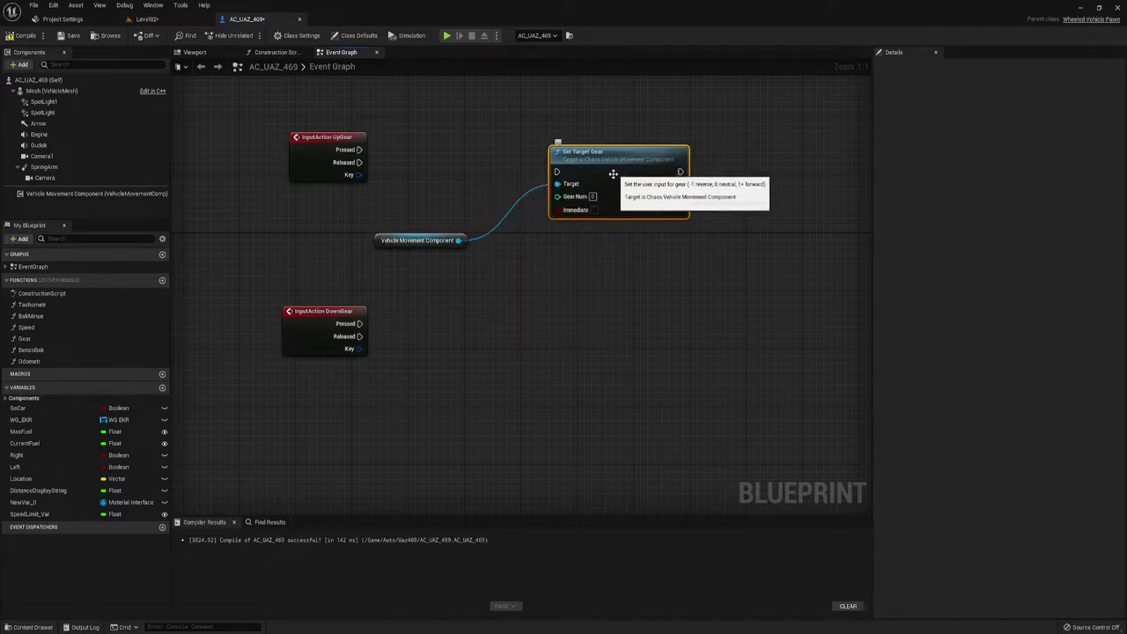
pyautogui.hotkey('ctrl', 'c')
pyautogui.hotkey('ctrl', 'v')
# Step: Wire the component to both targets, and DownGear and UpGear Pressed to their Set Target Gear nodes
pyautogui.moveTo(578, 331)
pyautogui.mouseDown()
pyautogui.moveTo(592, 339)
pyautogui.moveTo(458, 240)
pyautogui.mouseUp()
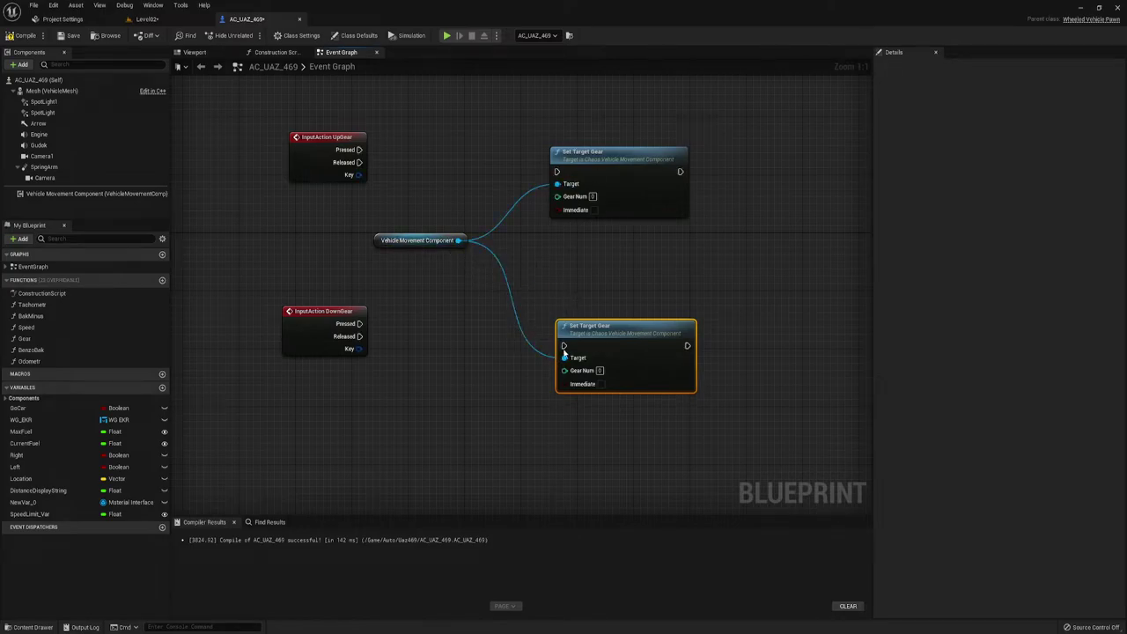
pyautogui.moveTo(564, 345); pyautogui.dragTo(359, 323)
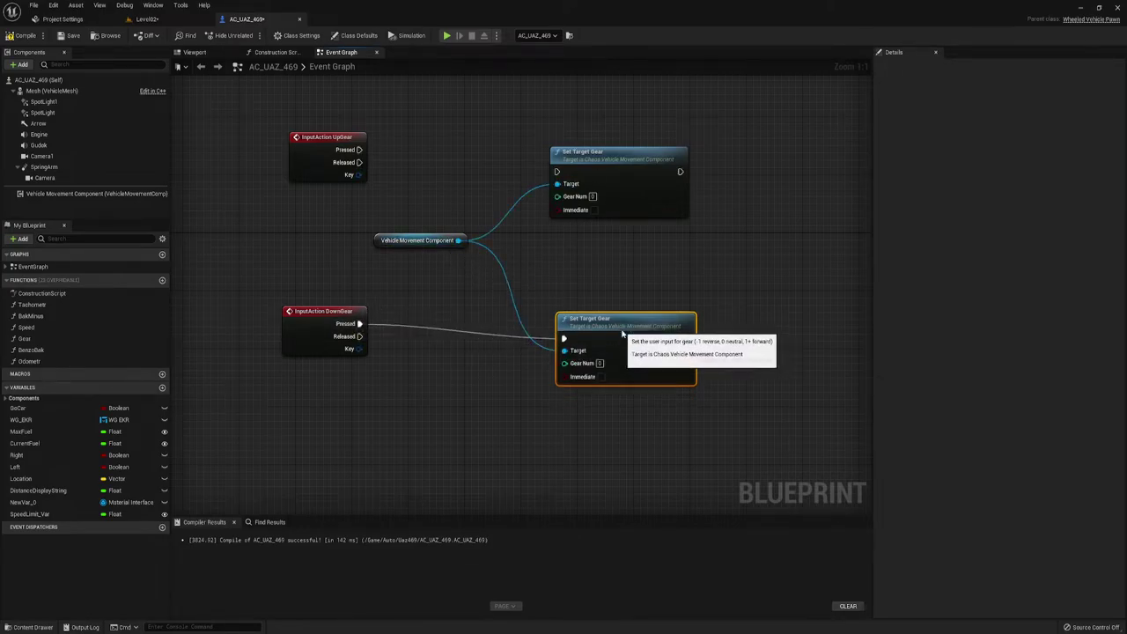
pyautogui.moveTo(621, 333); pyautogui.dragTo(622, 325)
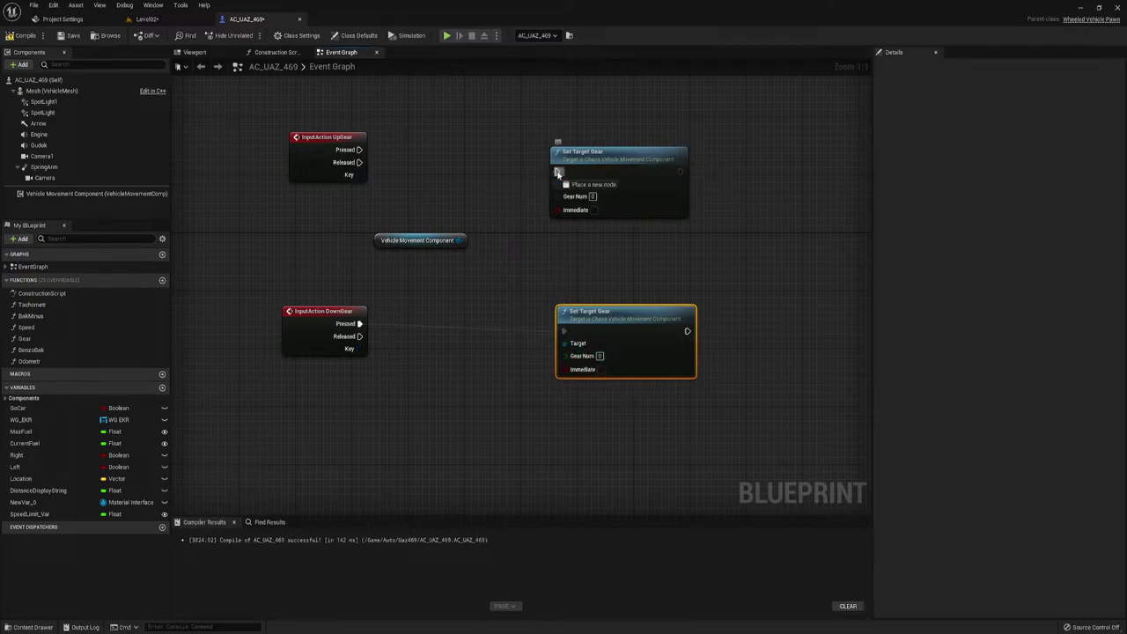
pyautogui.moveTo(556, 171); pyautogui.dragTo(359, 149)
pyautogui.moveTo(624, 185); pyautogui.dragTo(644, 162)
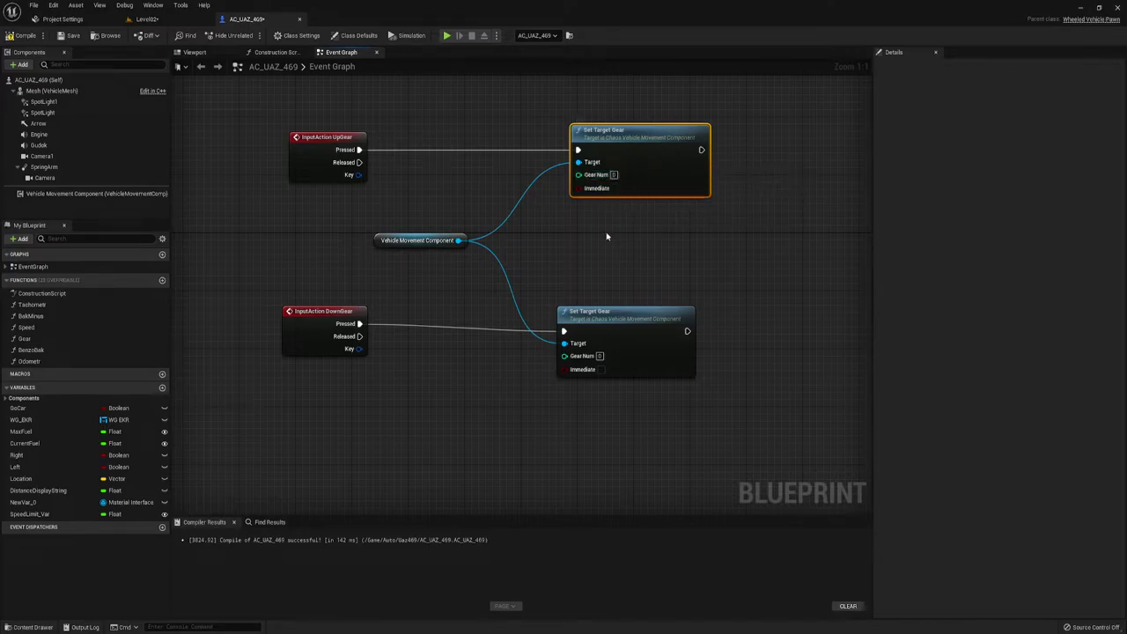
pyautogui.moveTo(432, 287); pyautogui.dragTo(470, 203)
pyautogui.moveTo(422, 238); pyautogui.dragTo(502, 244)
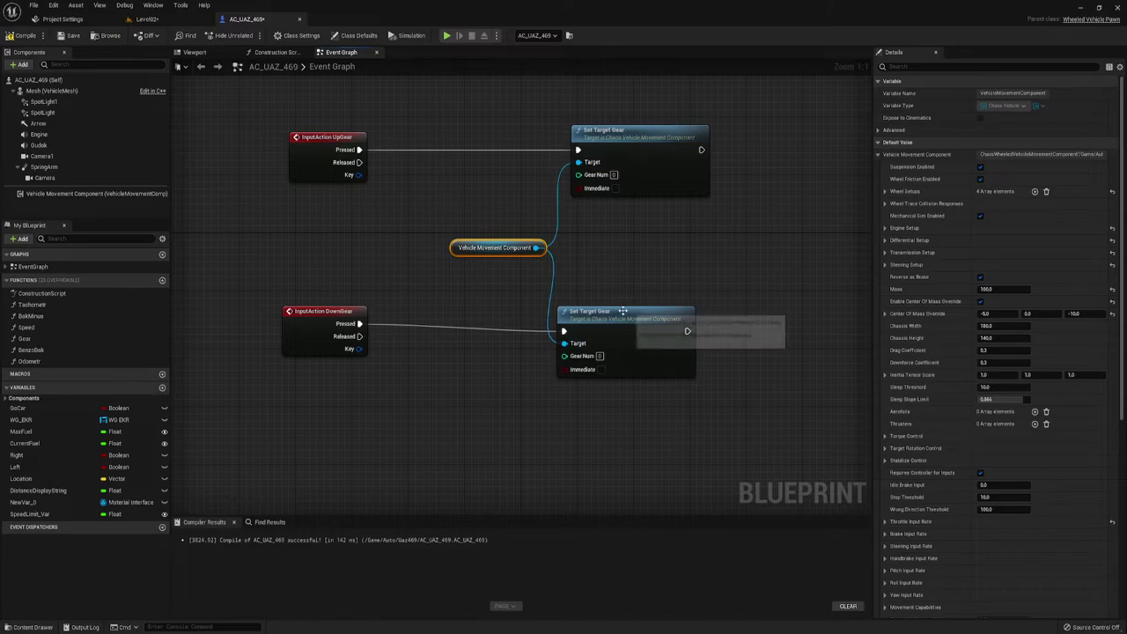
# Step: Add a Get Target Gear node fed by the Vehicle Movement Component reference
pyautogui.moveTo(646, 288); pyautogui.dragTo(697, 288, button='right')
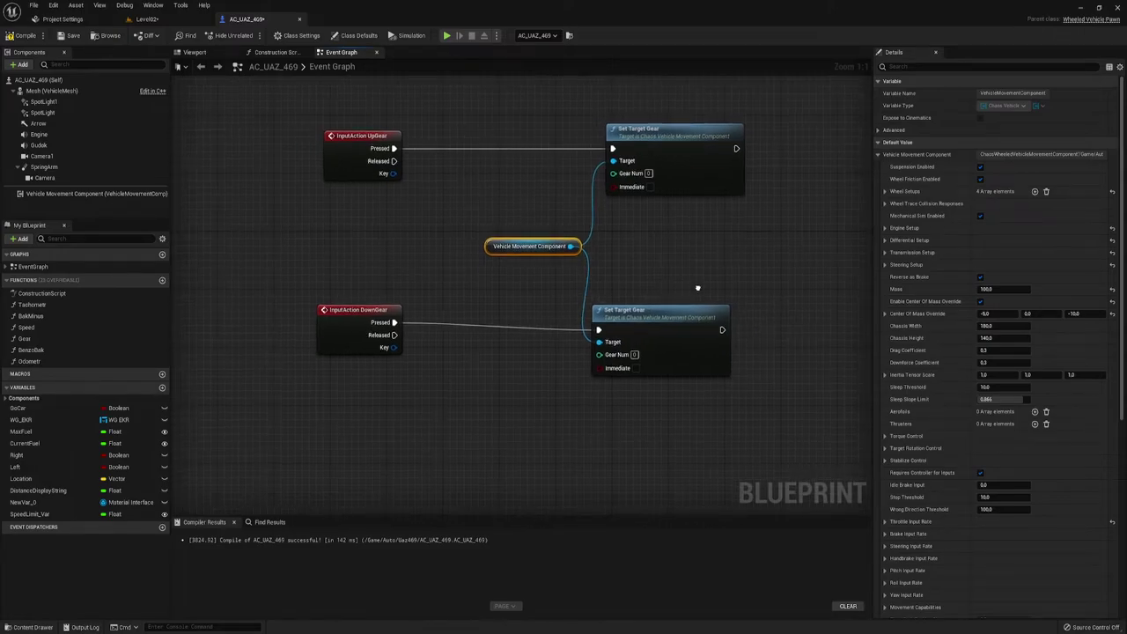
pyautogui.moveTo(542, 245); pyautogui.dragTo(566, 260, button='right')
pyautogui.moveTo(567, 261)
pyautogui.mouseDown()
pyautogui.moveTo(347, 254)
pyautogui.moveTo(433, 262)
pyautogui.mouseUp()
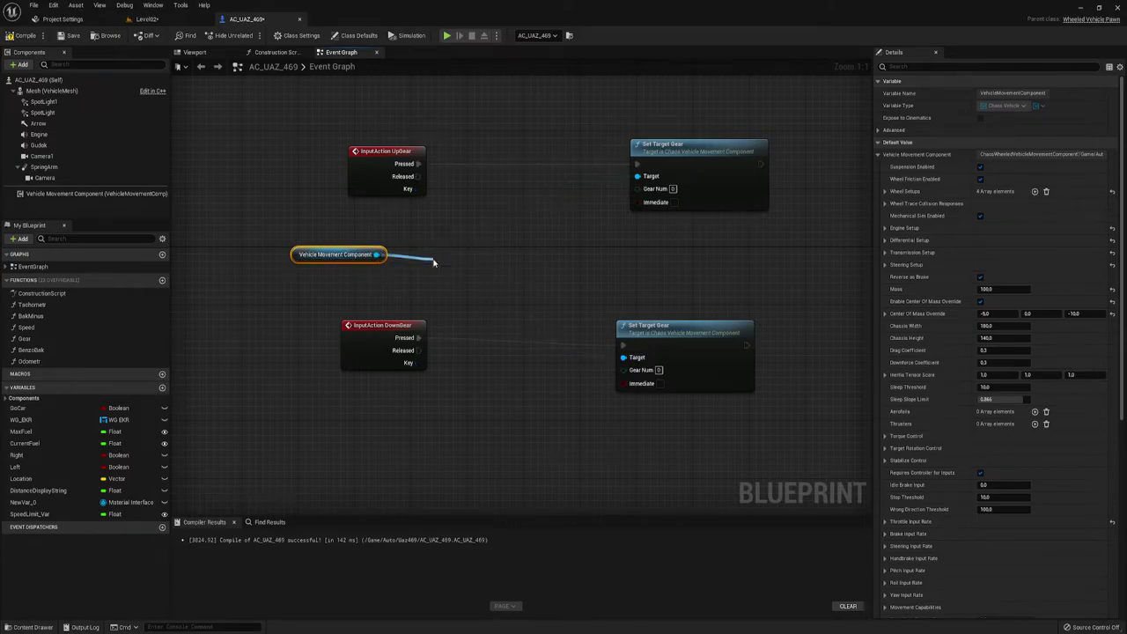
pyautogui.write('get')
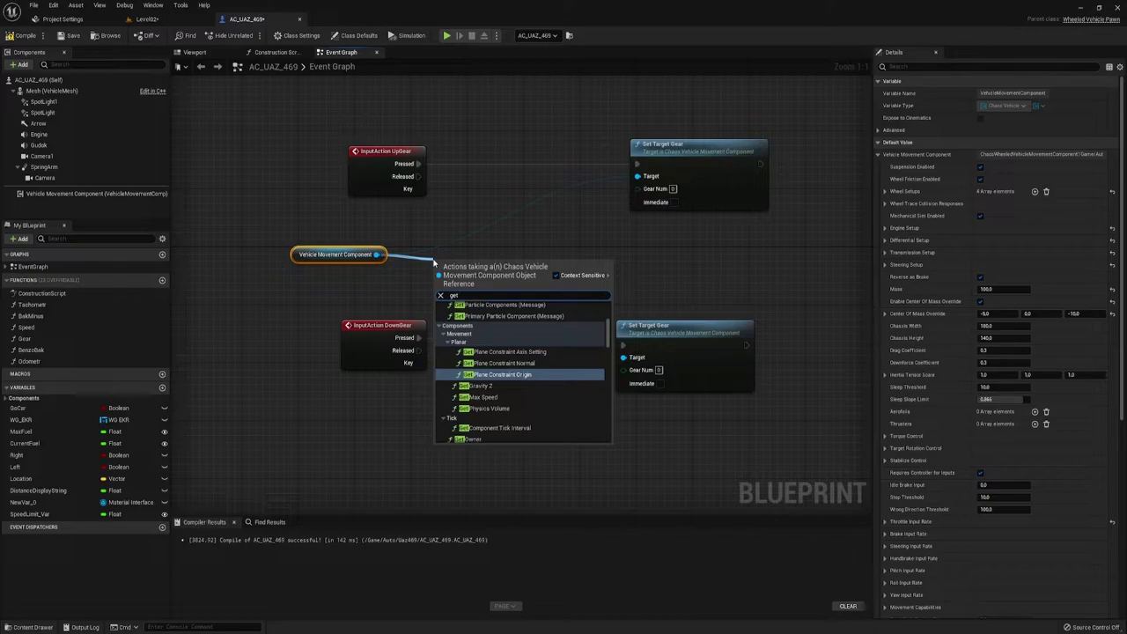
pyautogui.write(' target')
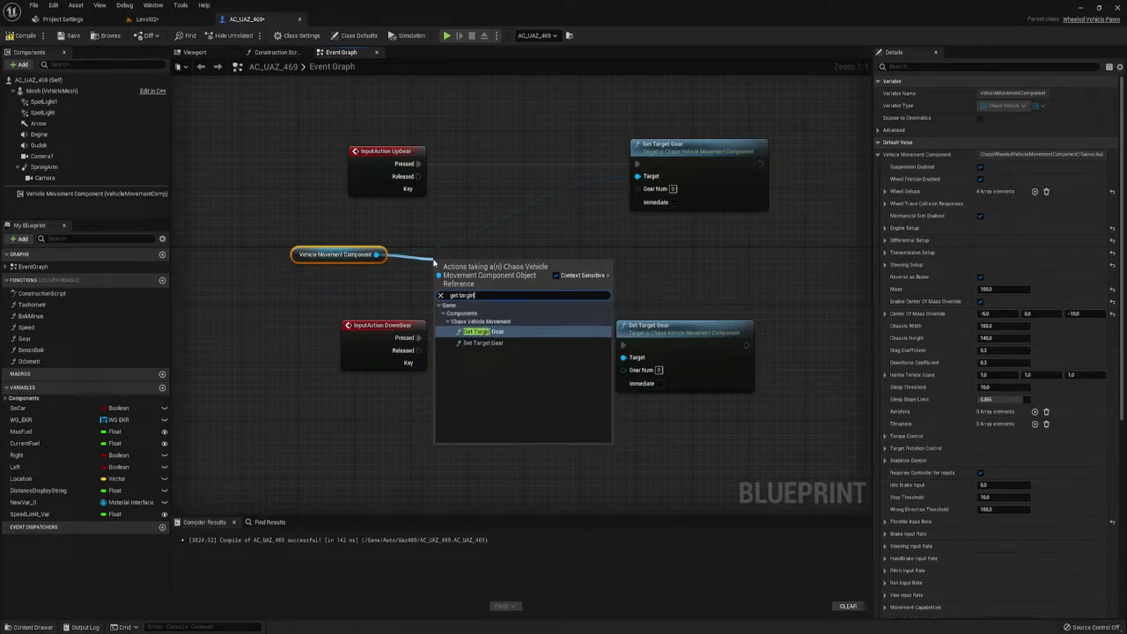
pyautogui.click(491, 333)
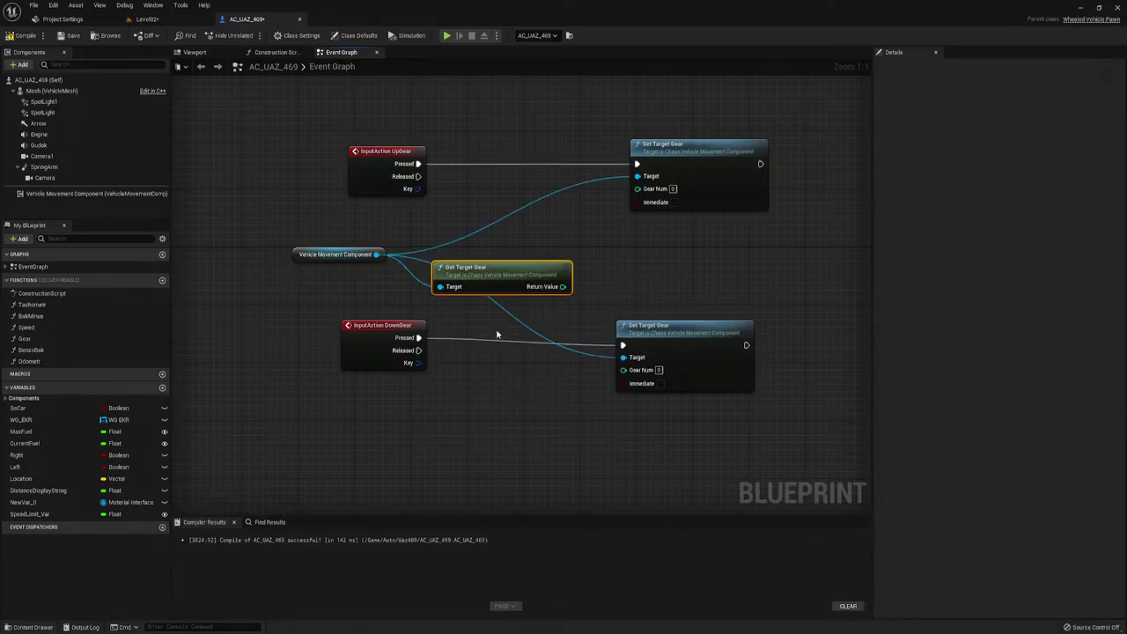
pyautogui.moveTo(474, 266); pyautogui.dragTo(447, 260)
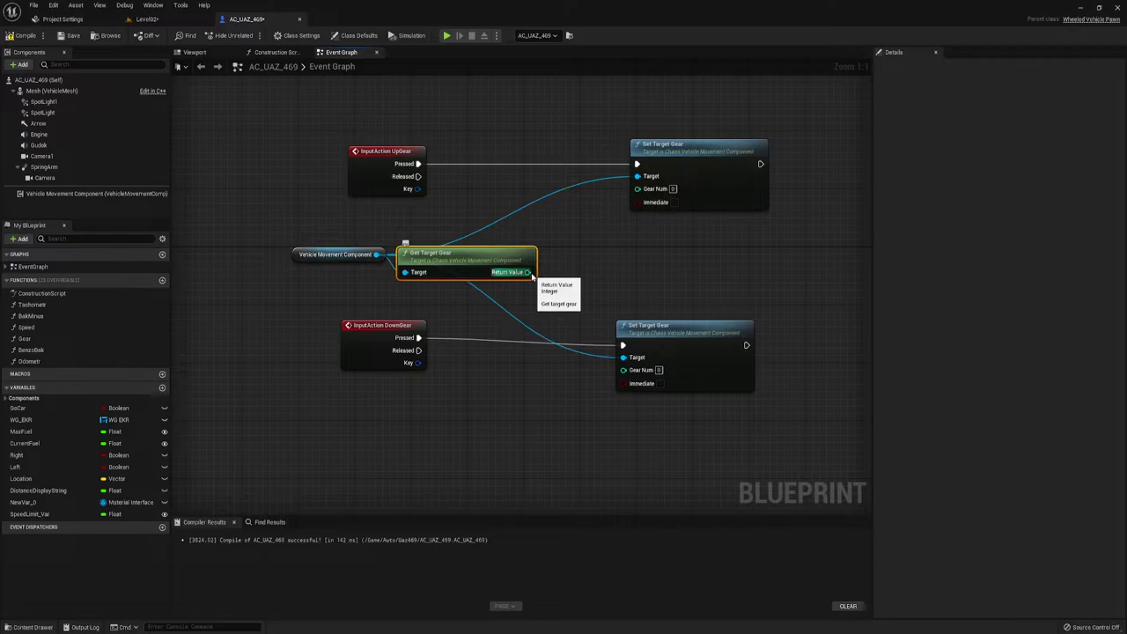
pyautogui.moveTo(528, 272); pyautogui.dragTo(540, 240)
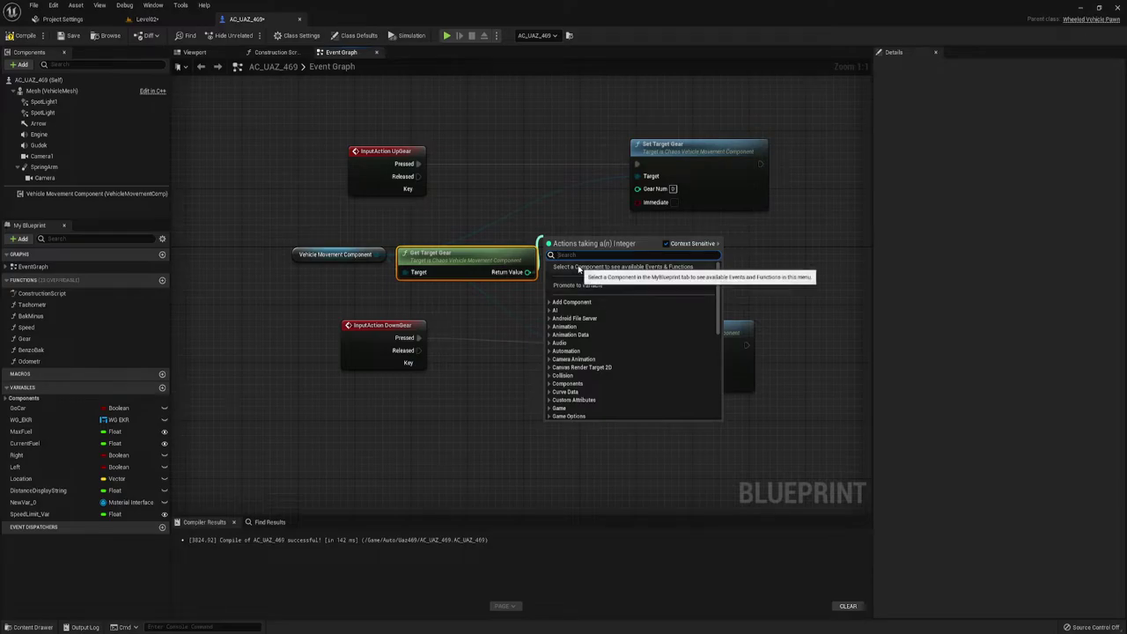
# Step: Feed current gear + 1 from an Add node into the UpGear Set Target Gear's Gear Num
pyautogui.write('+')
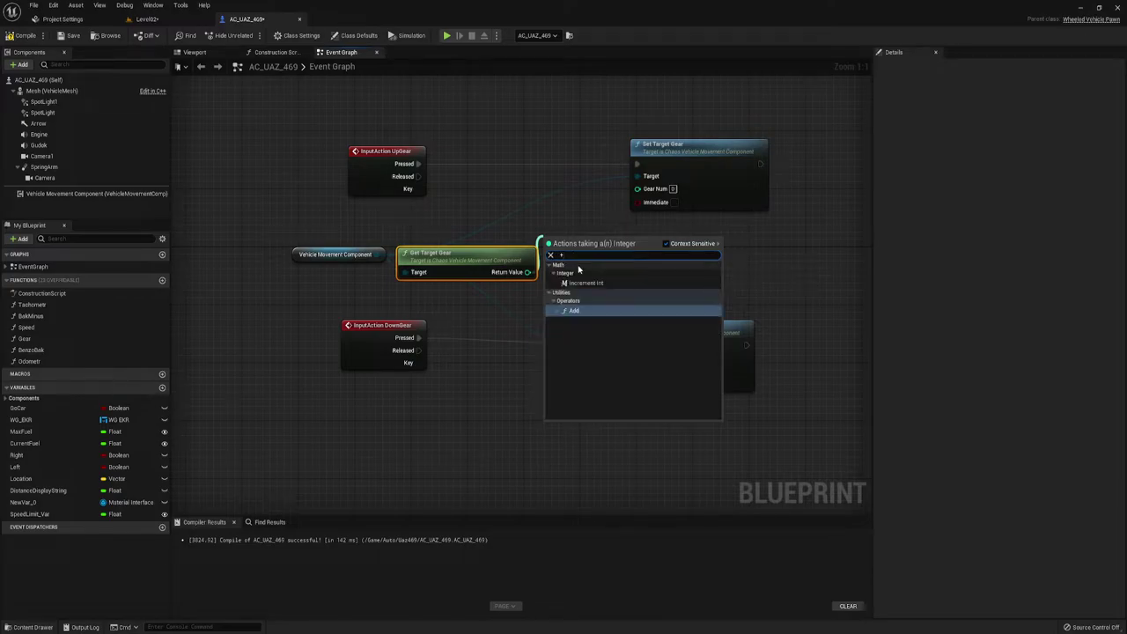
pyautogui.click(575, 311)
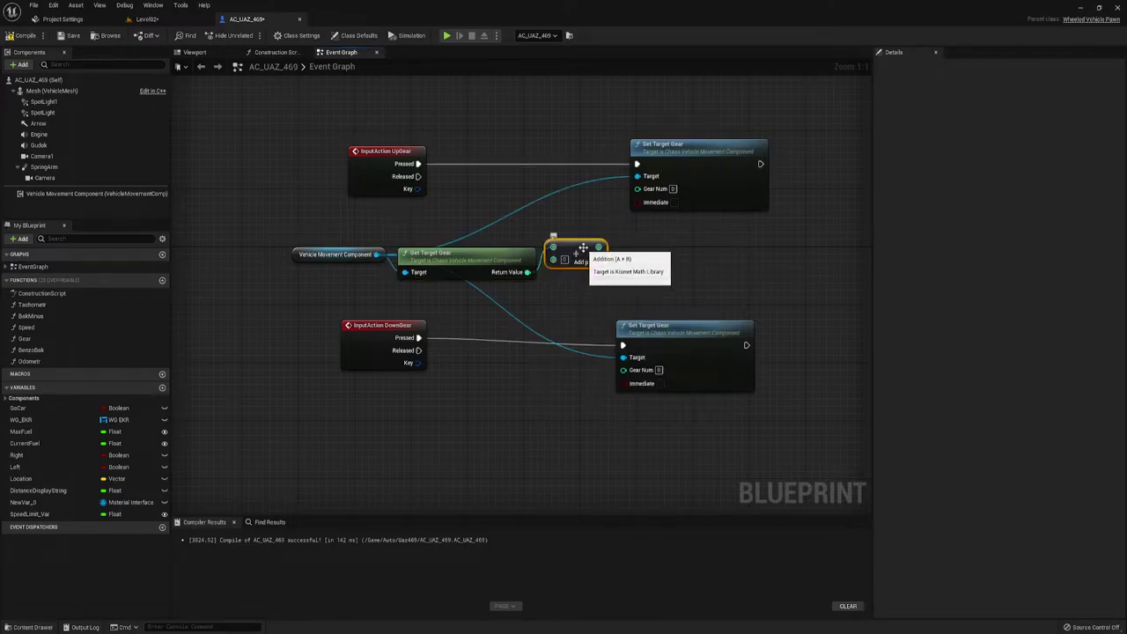
pyautogui.moveTo(583, 248)
pyautogui.mouseDown()
pyautogui.moveTo(561, 217)
pyautogui.moveTo(647, 192)
pyautogui.mouseUp()
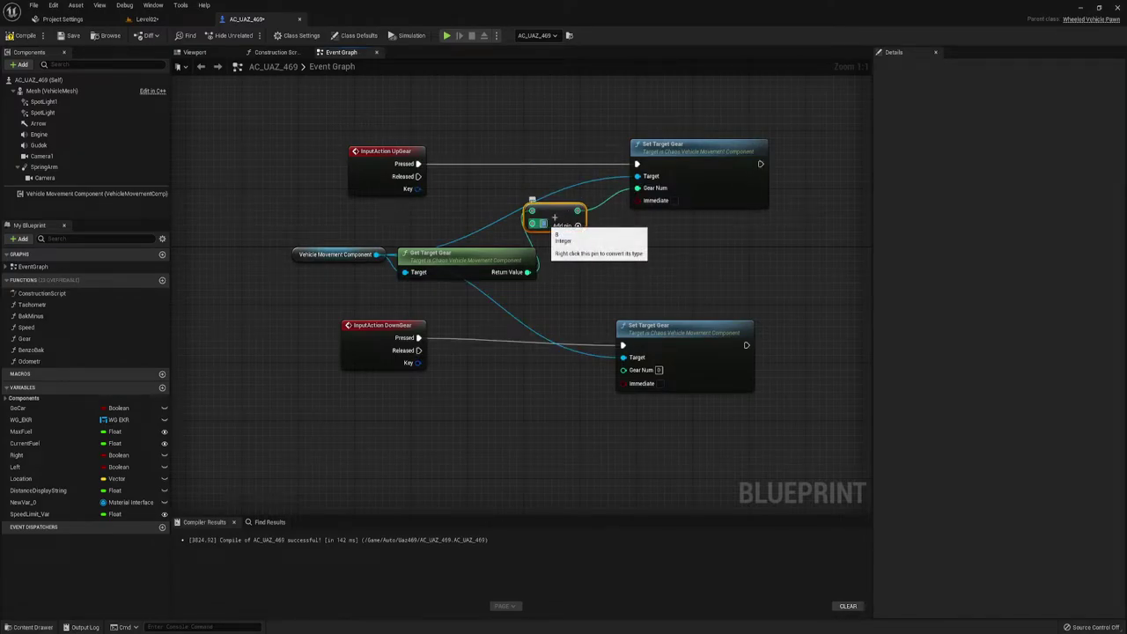
pyautogui.click(574, 247)
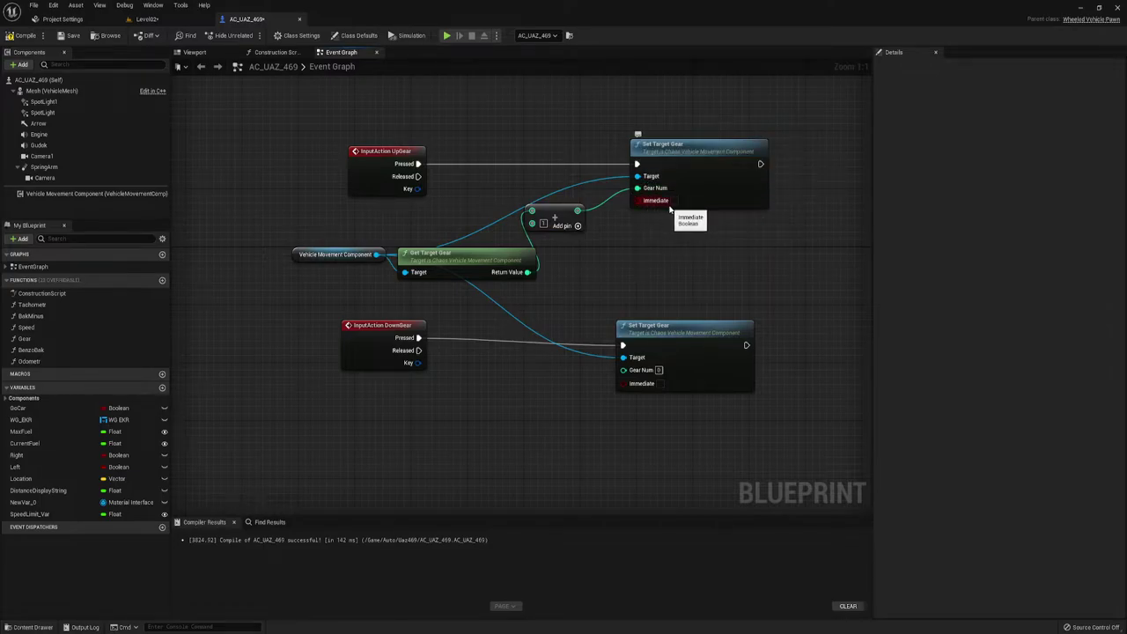
# Step: Tick Immediate on both Set Target Gear nodes
pyautogui.click(673, 201)
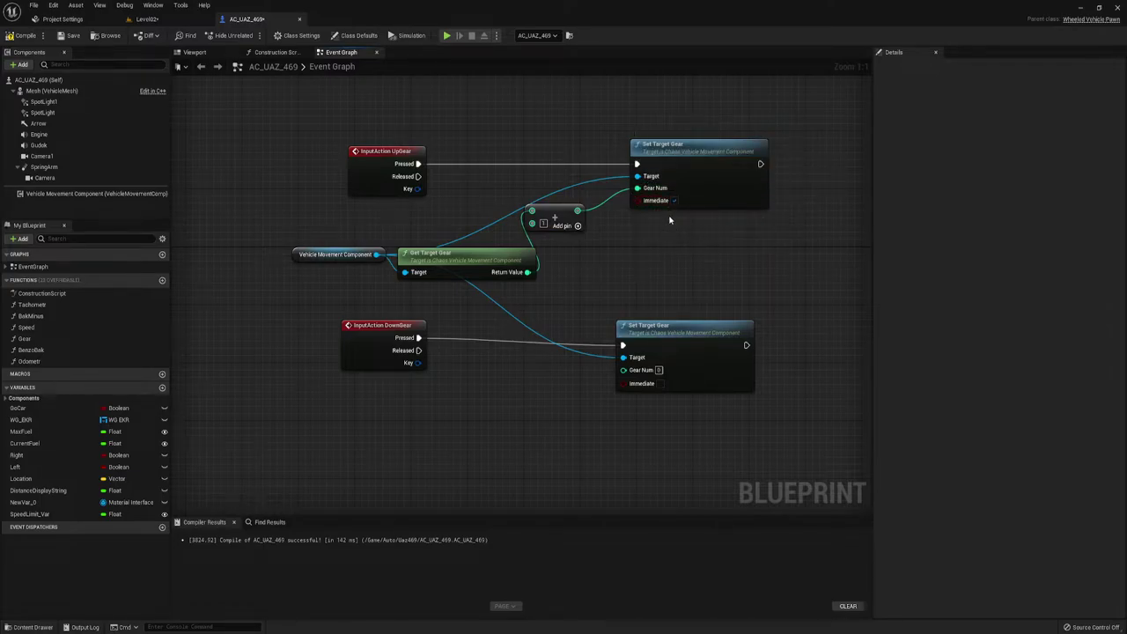
pyautogui.click(661, 383)
pyautogui.moveTo(667, 258); pyautogui.dragTo(672, 234, button='right')
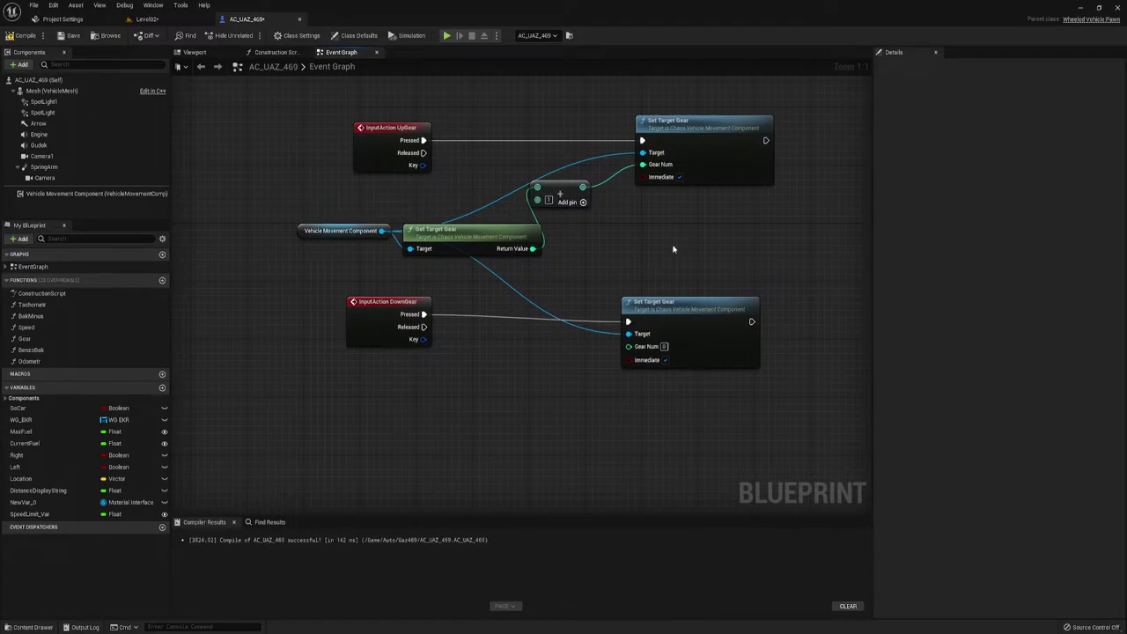
pyautogui.moveTo(670, 296); pyautogui.dragTo(690, 297)
pyautogui.moveTo(533, 248); pyautogui.dragTo(511, 275)
# Step: Feed current gear - 1 from a Subtract node into the DownGear Set Target Gear's Gear Num
pyautogui.write('-')
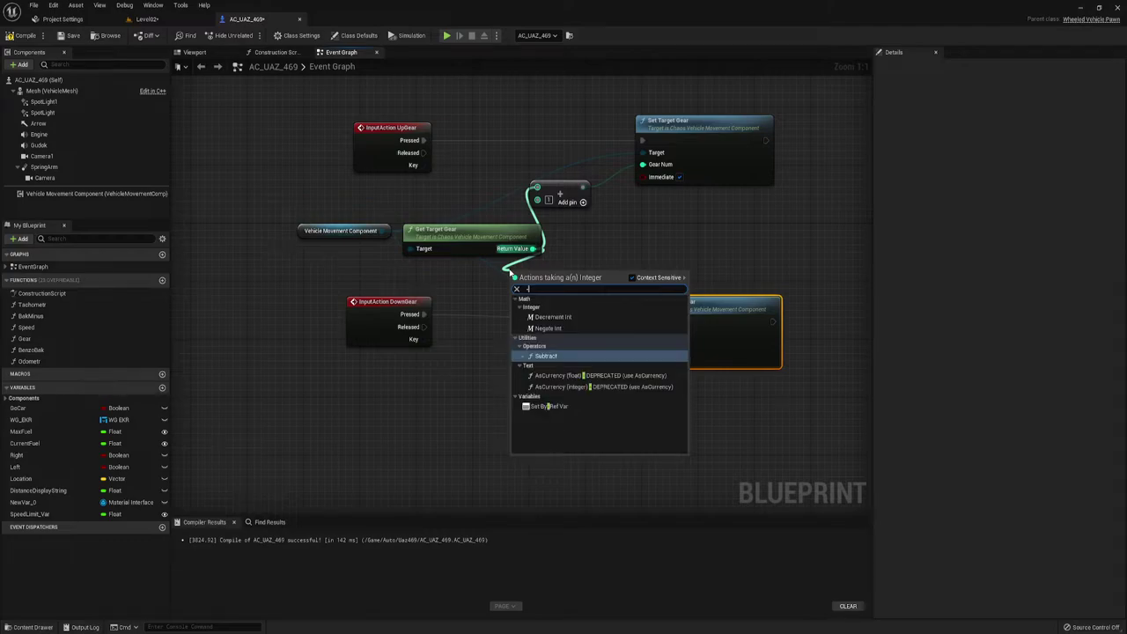
pyautogui.click(546, 355)
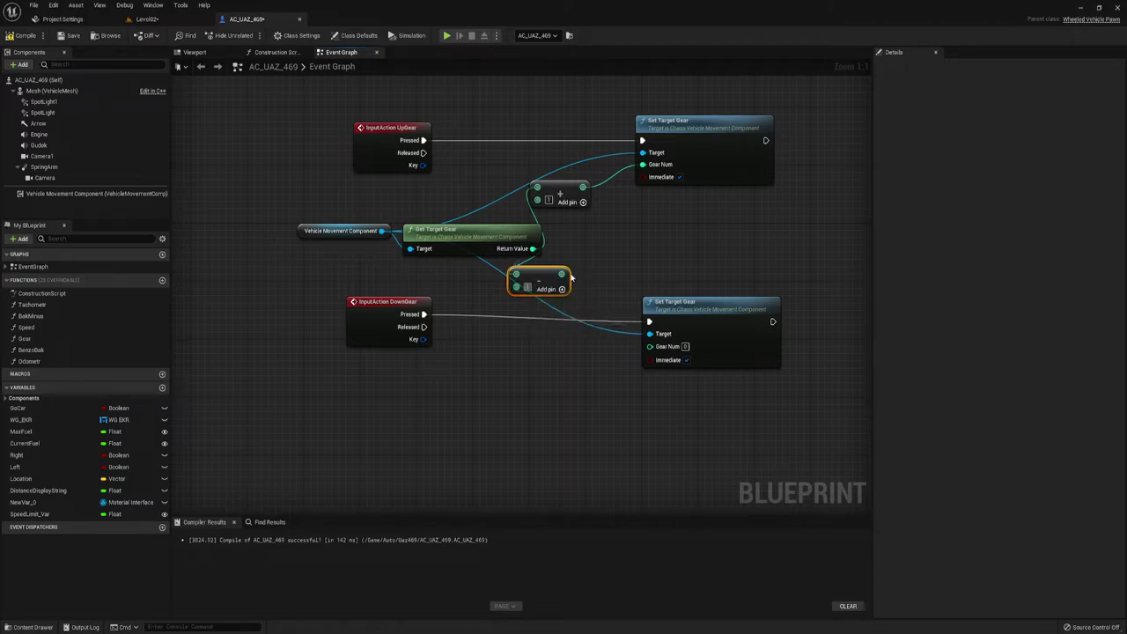
pyautogui.moveTo(562, 288)
pyautogui.mouseDown()
pyautogui.moveTo(568, 307)
pyautogui.moveTo(649, 346)
pyautogui.mouseUp()
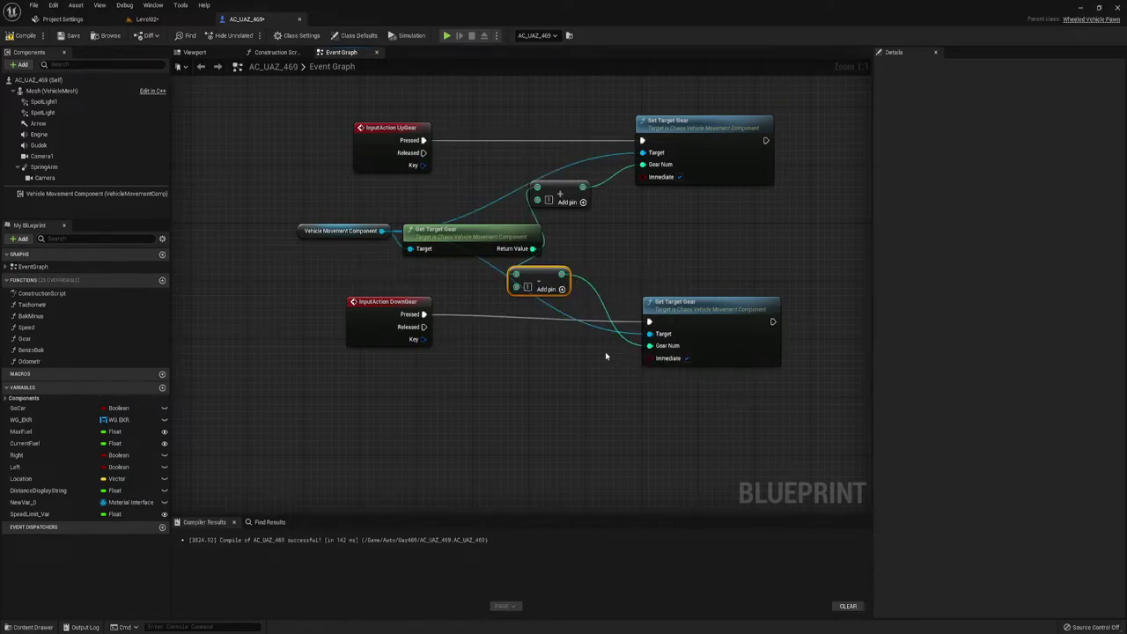
pyautogui.moveTo(605, 356); pyautogui.dragTo(521, 369, button='right')
pyautogui.moveTo(529, 409)
pyautogui.mouseDown()
pyautogui.moveTo(663, 149)
pyautogui.moveTo(699, 143)
pyautogui.mouseUp()
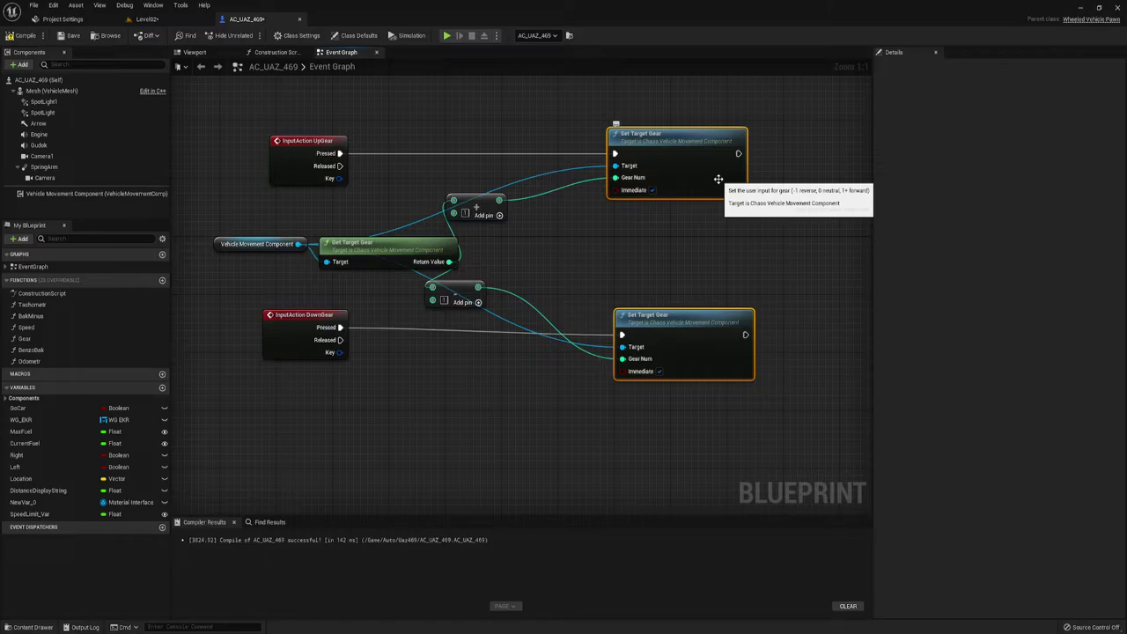
pyautogui.moveTo(500, 201); pyautogui.dragTo(547, 239)
# Step: Insert a Clamp (Integer) node between the Add output and the up-shift Gear Num
pyautogui.write('cla')
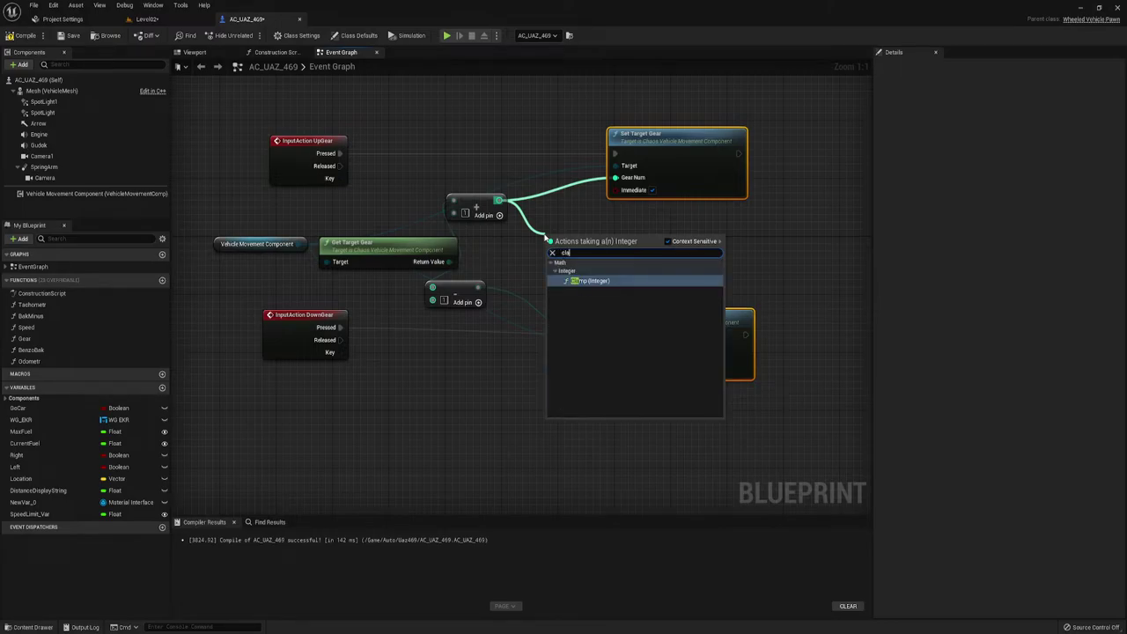
pyautogui.click(590, 281)
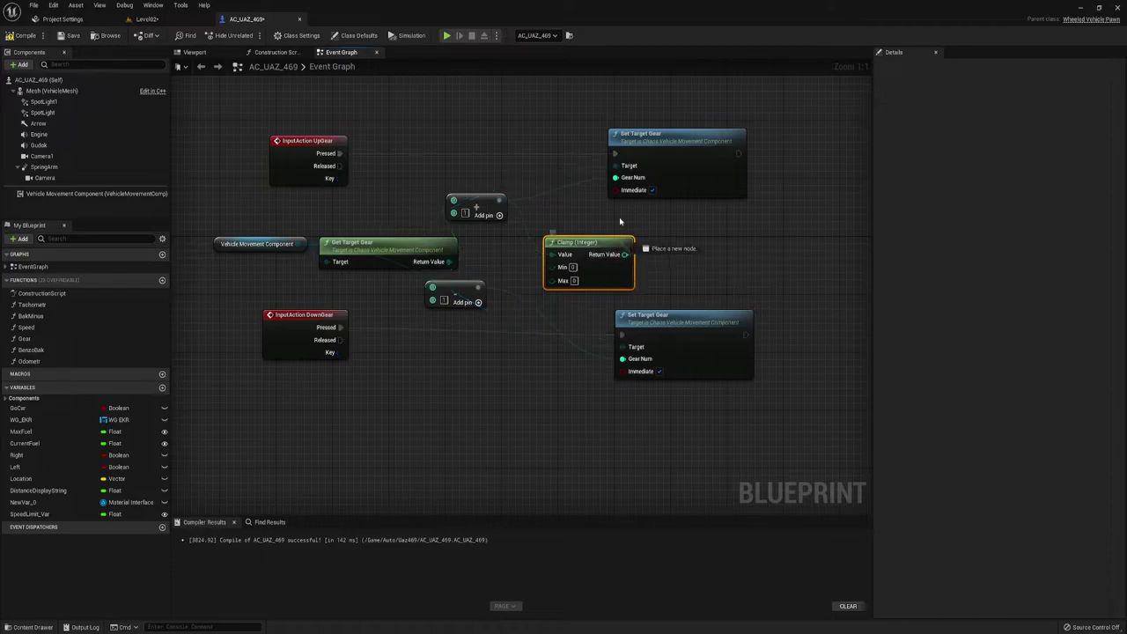
pyautogui.moveTo(593, 241)
pyautogui.mouseDown()
pyautogui.moveTo(593, 221)
pyautogui.moveTo(579, 214)
pyautogui.mouseUp()
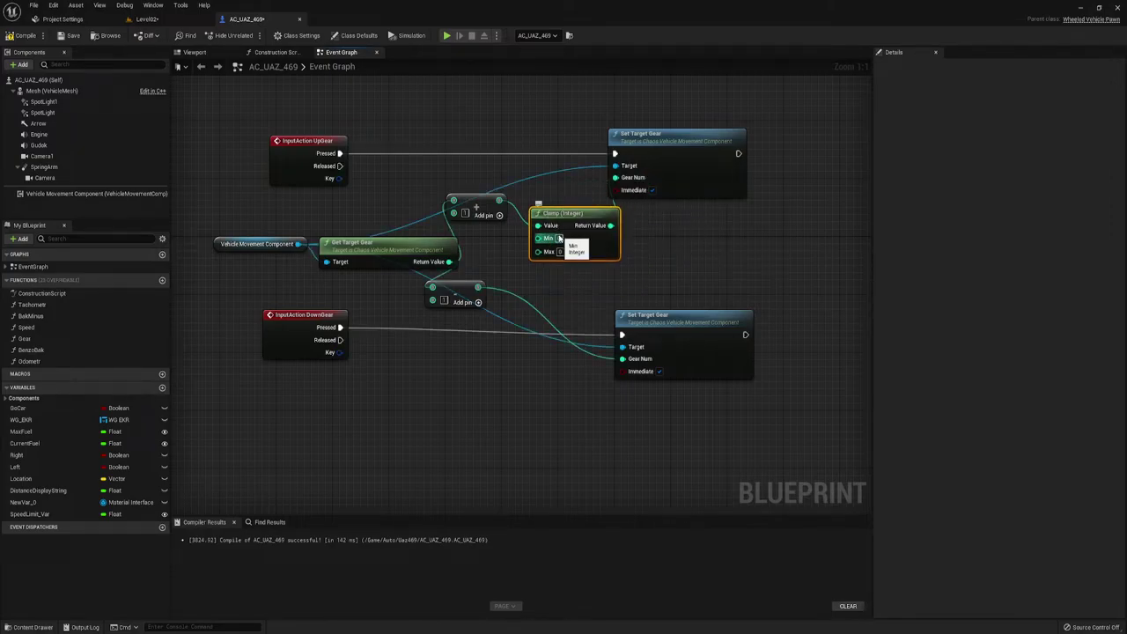
# Step: Duplicate the clamp onto the Subtract path into the down-shift Gear Num, with Min -1
pyautogui.hotkey('ctrl', 'c')
pyautogui.hotkey('ctrl', 'v')
pyautogui.moveTo(592, 364); pyautogui.dragTo(630, 360)
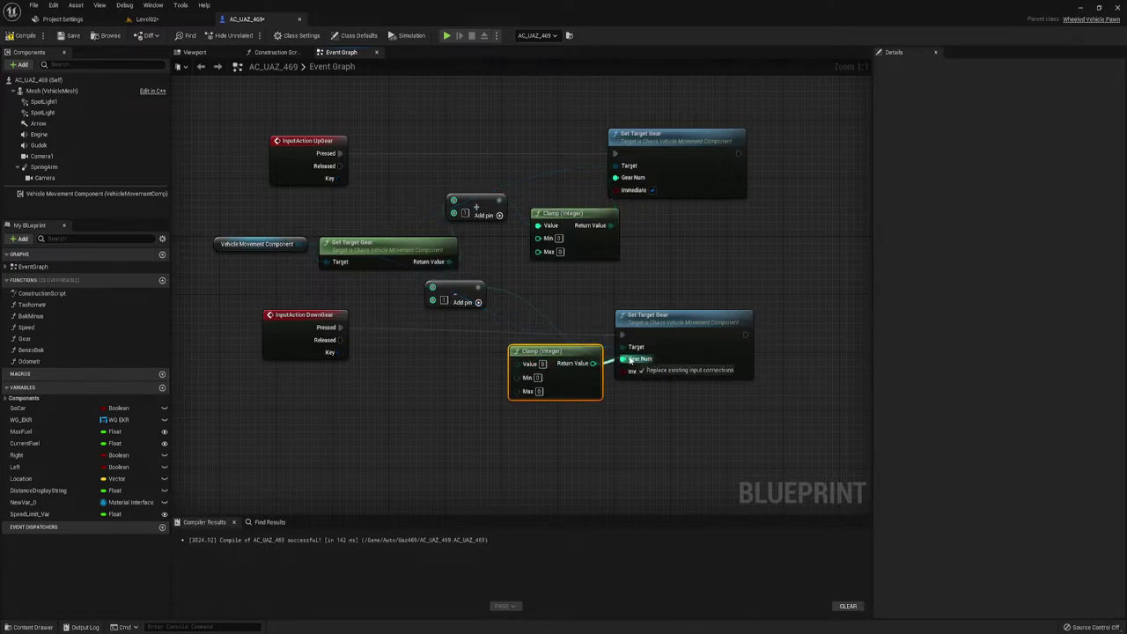
pyautogui.moveTo(516, 363); pyautogui.dragTo(478, 292)
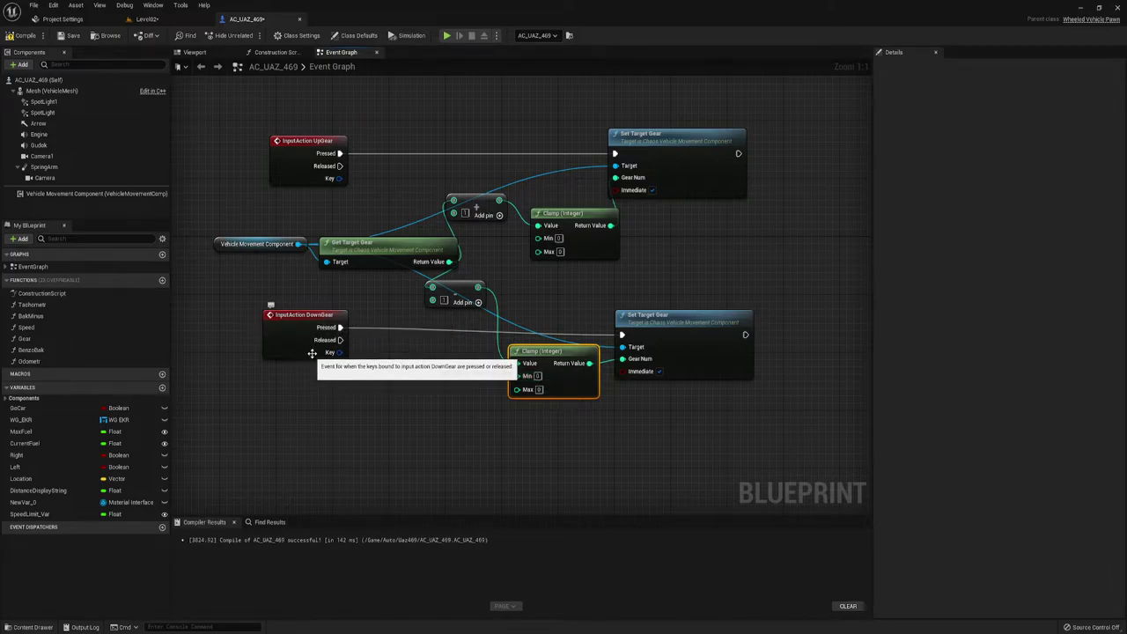
pyautogui.click(300, 315)
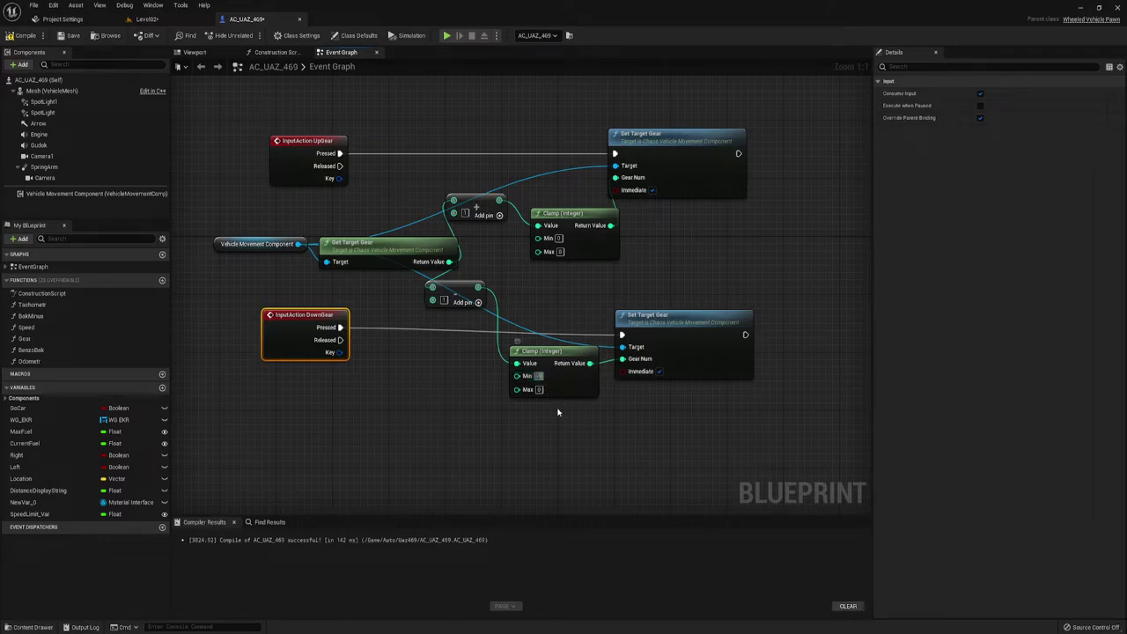
pyautogui.moveTo(557, 411); pyautogui.dragTo(519, 342, button='right')
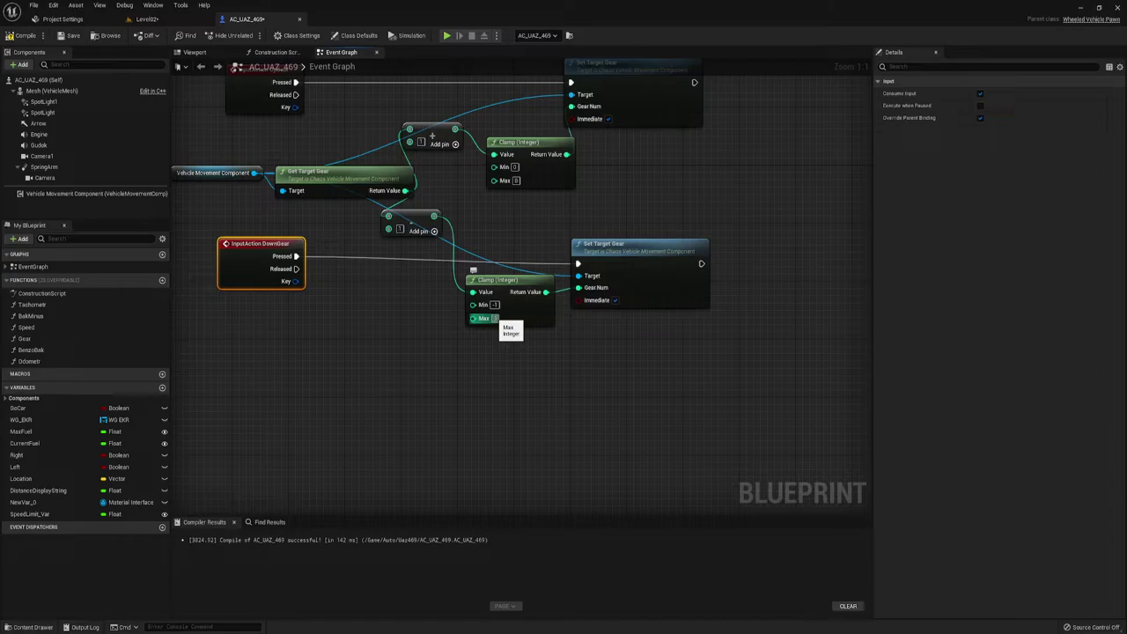
# Step: Show the Vehicle Movement Component's Transmission Setup to check its two reverse gear ratios
pyautogui.click(53, 192)
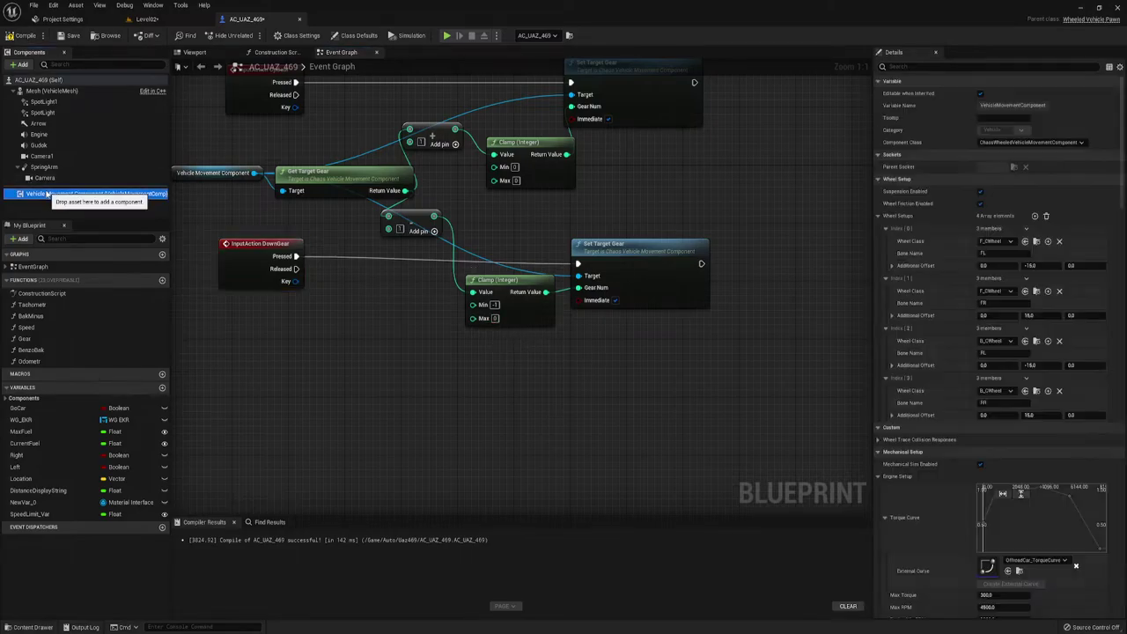
pyautogui.scroll(-2, 978, 412)
pyautogui.scroll(-5, 979, 412)
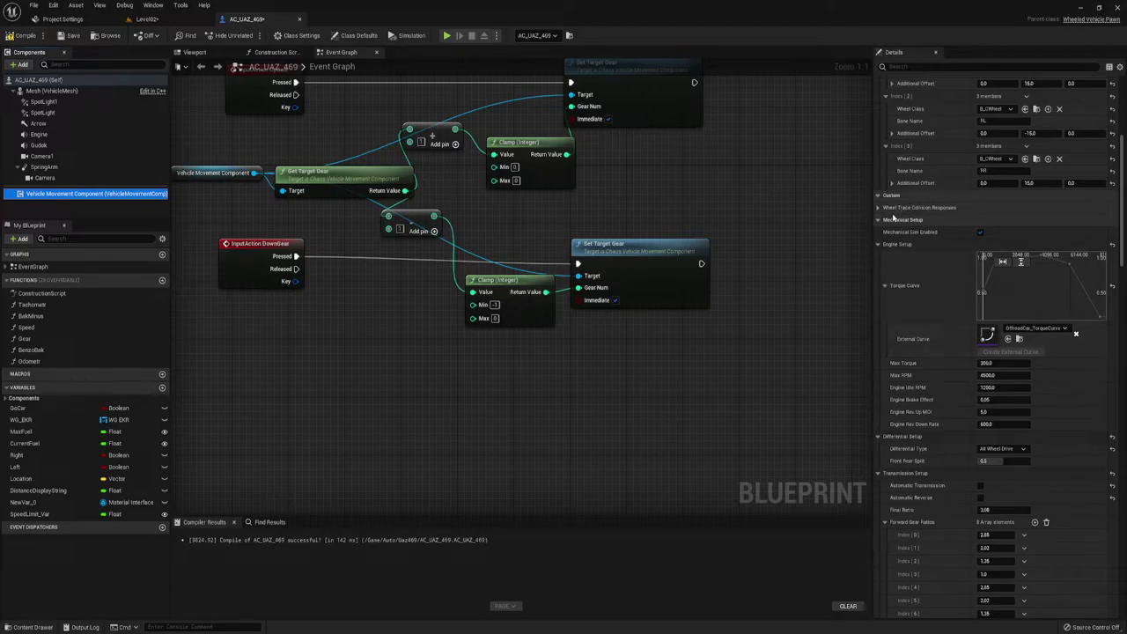
pyautogui.scroll(-2, 909, 243)
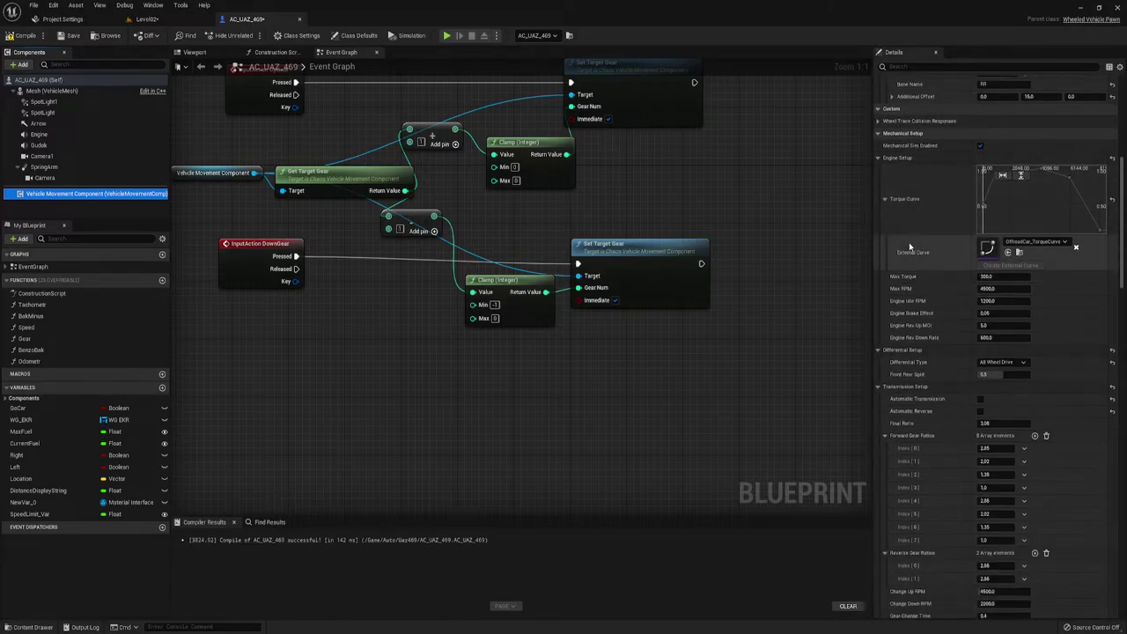
pyautogui.scroll(-4, 909, 243)
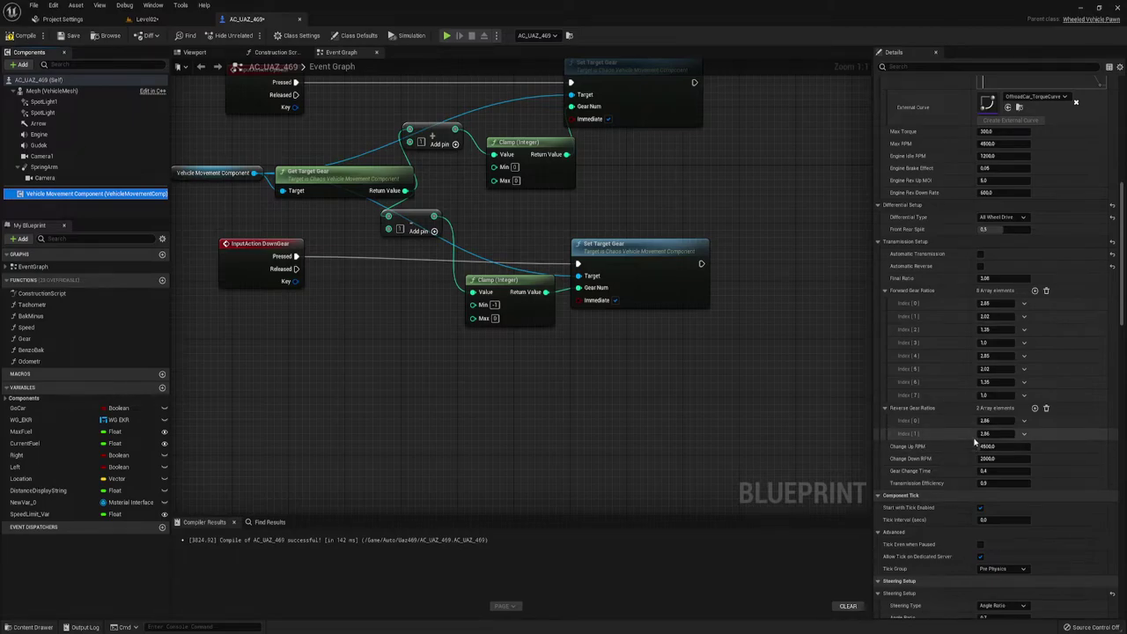
# Step: Align the up- and down-shift Set Target Gear nodes and compile, with both clamps capped at Max 4
pyautogui.moveTo(512, 306); pyautogui.dragTo(562, 326, button='right')
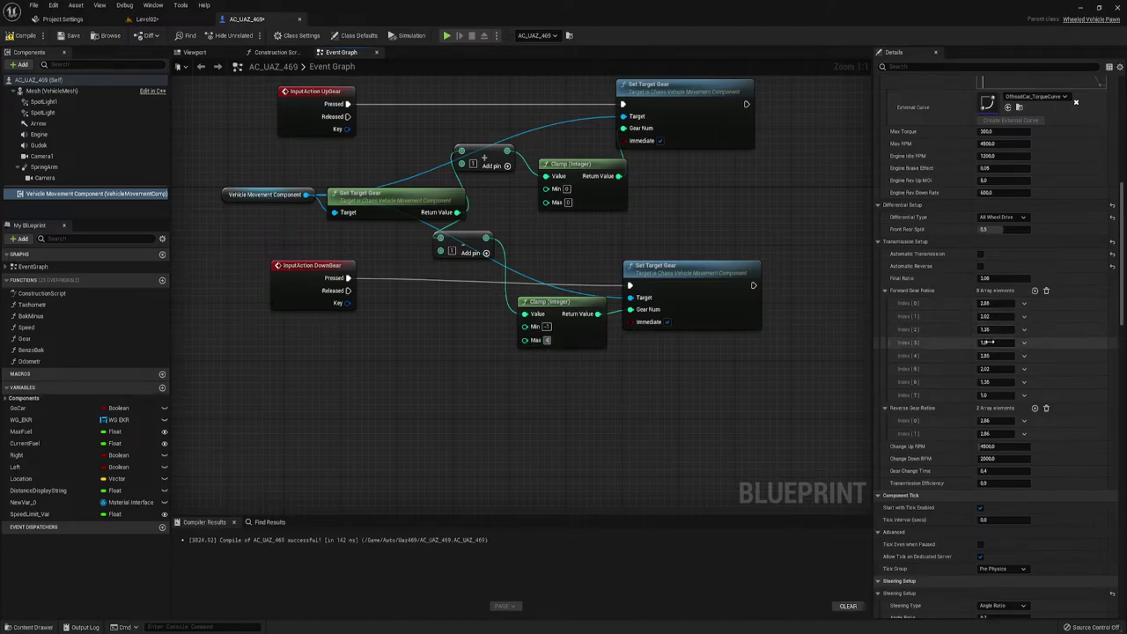
pyautogui.moveTo(569, 203); pyautogui.dragTo(574, 269, button='right')
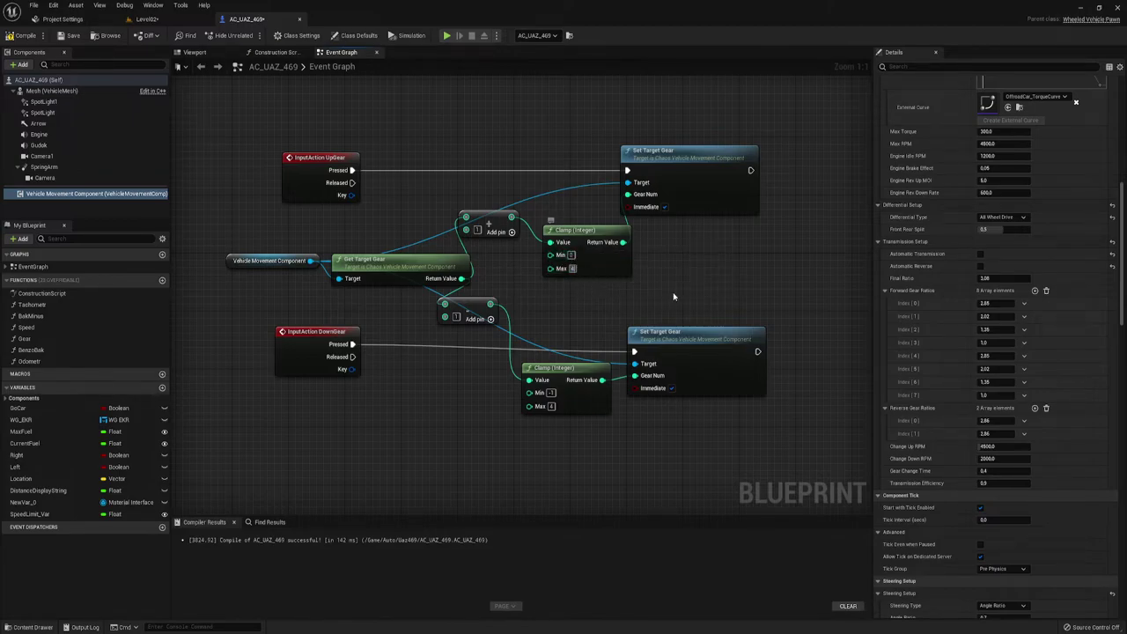
pyautogui.moveTo(670, 288)
pyautogui.mouseDown(button='right')
pyautogui.moveTo(673, 276)
pyautogui.moveTo(665, 300)
pyautogui.mouseUp(button='right')
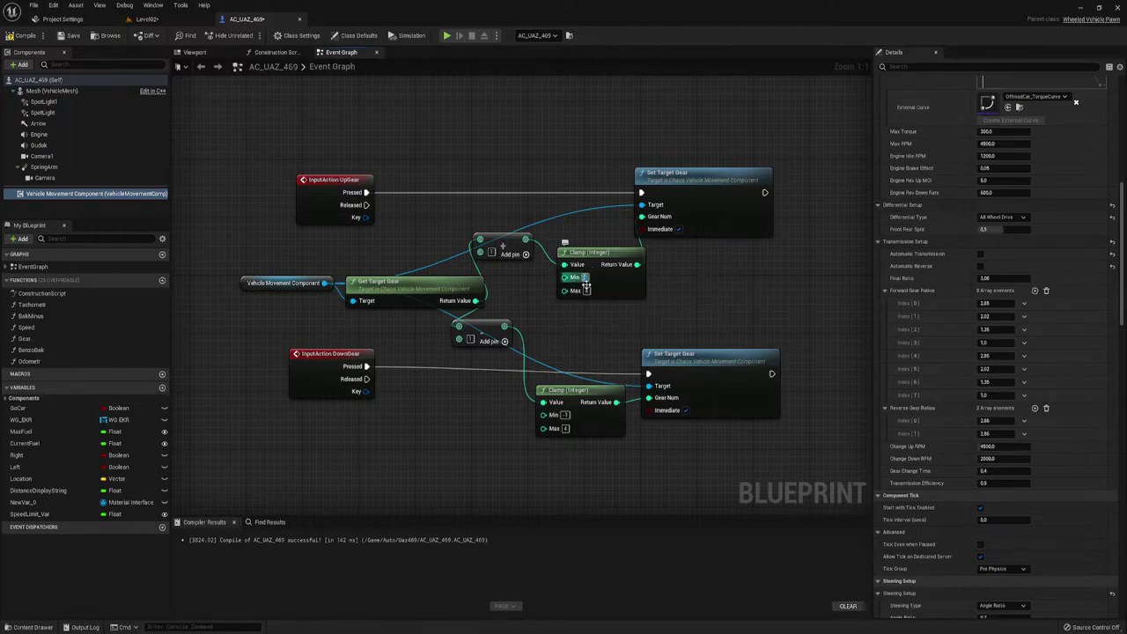
pyautogui.moveTo(712, 283); pyautogui.dragTo(691, 283, button='right')
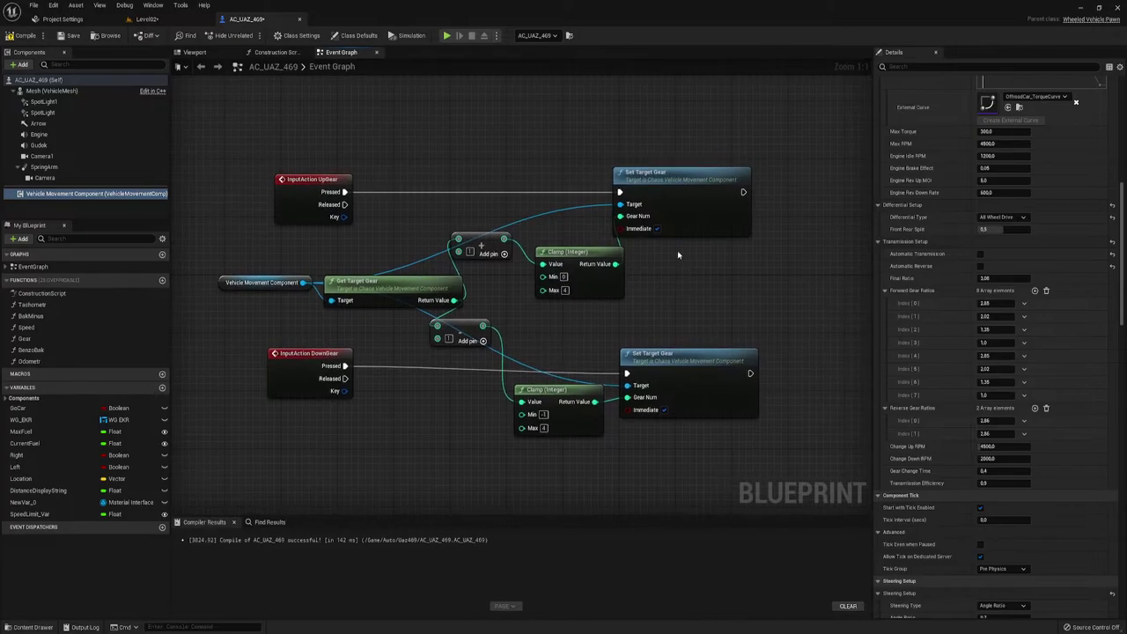
pyautogui.moveTo(661, 187); pyautogui.dragTo(680, 187)
pyautogui.moveTo(666, 374); pyautogui.dragTo(680, 366)
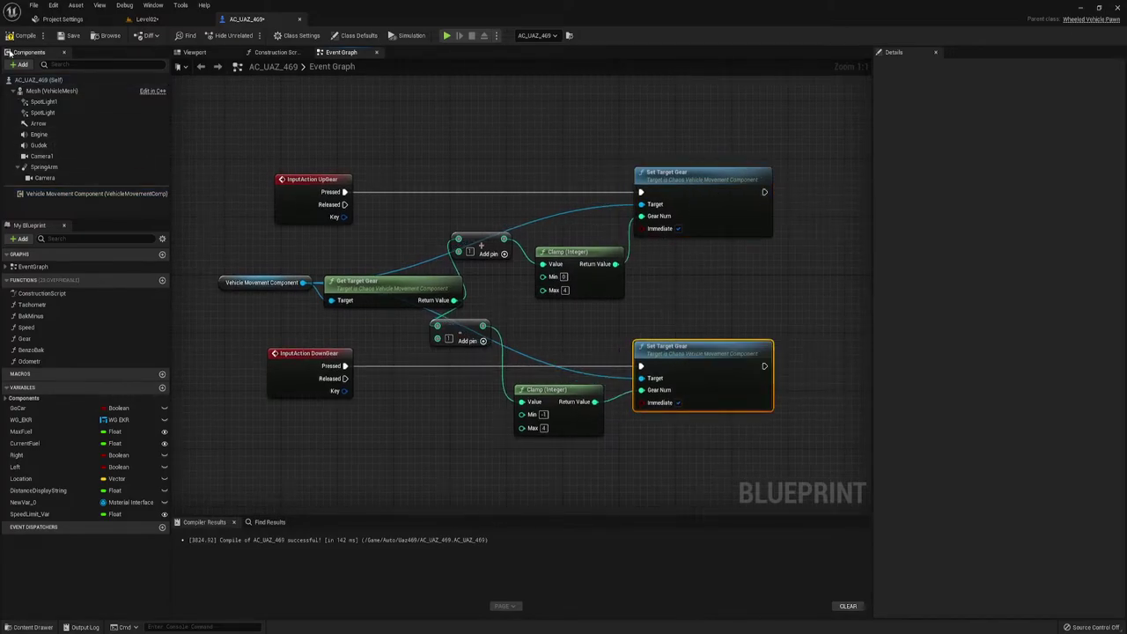
pyautogui.press('F7')
# Step: Test-run Level02, then set the jeep's Auto Possess Player to Player 0
pyautogui.click(162, 19)
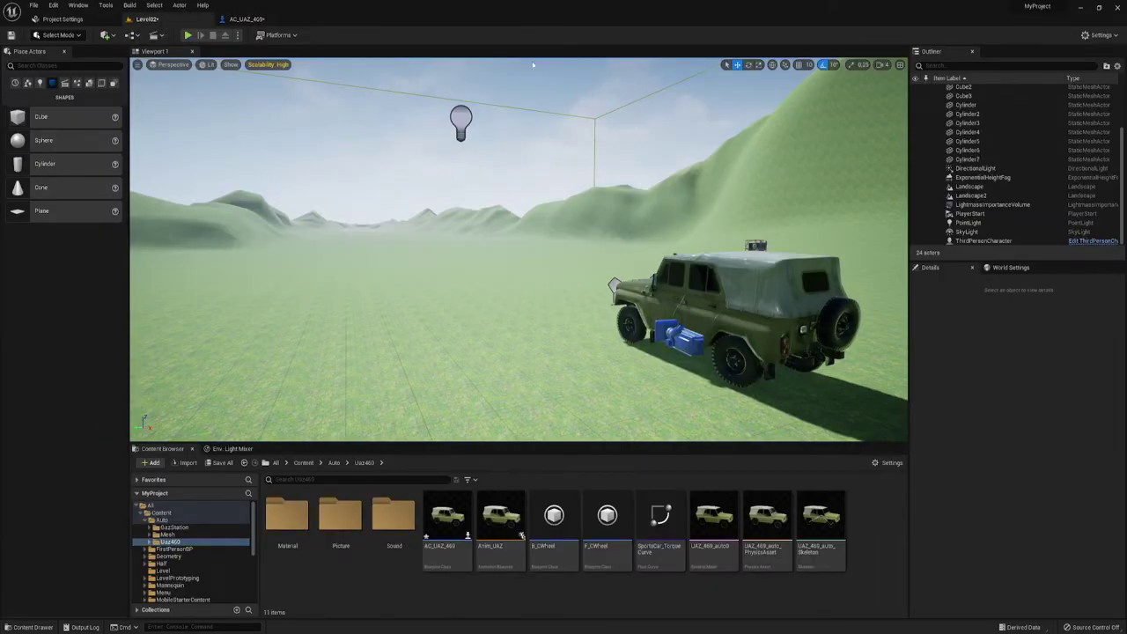
pyautogui.click(187, 35)
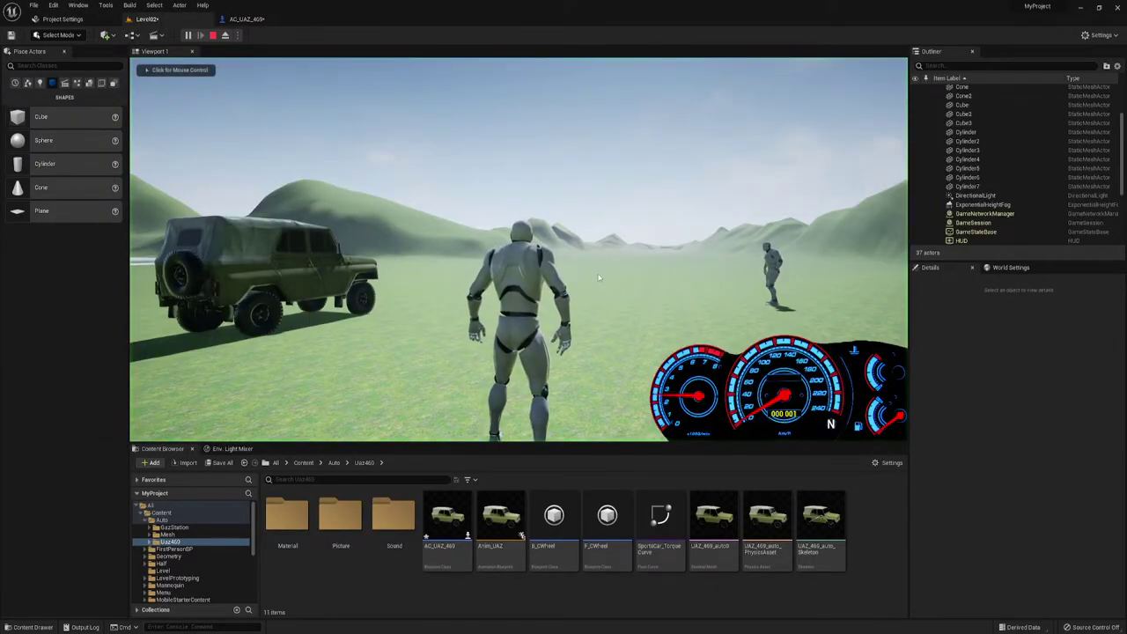
pyautogui.press('Escape')
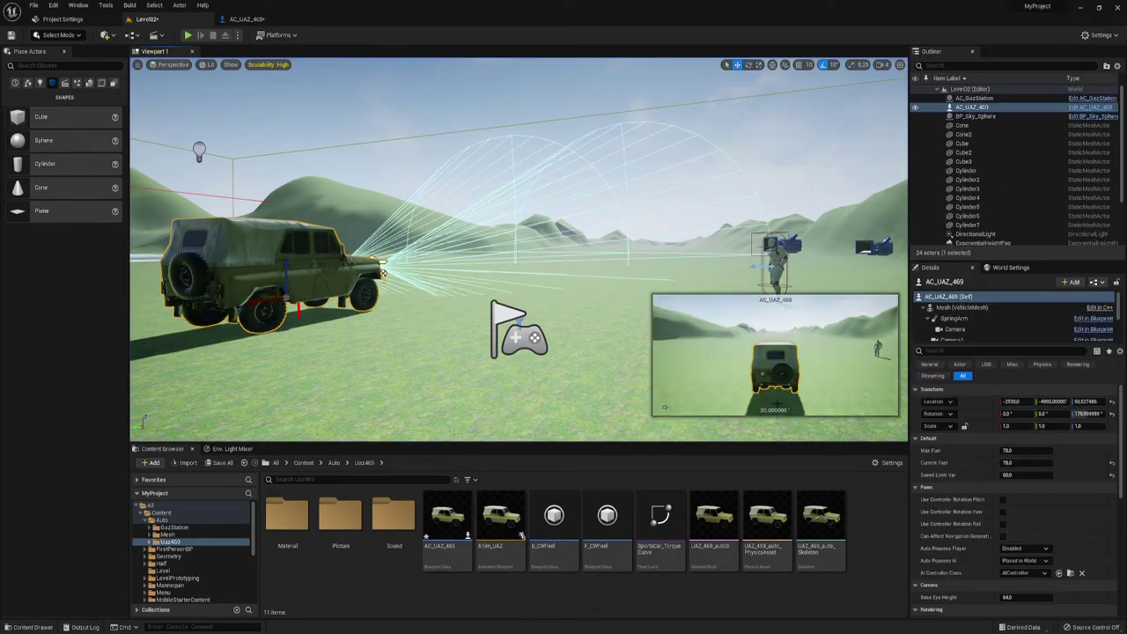
pyautogui.click(1024, 548)
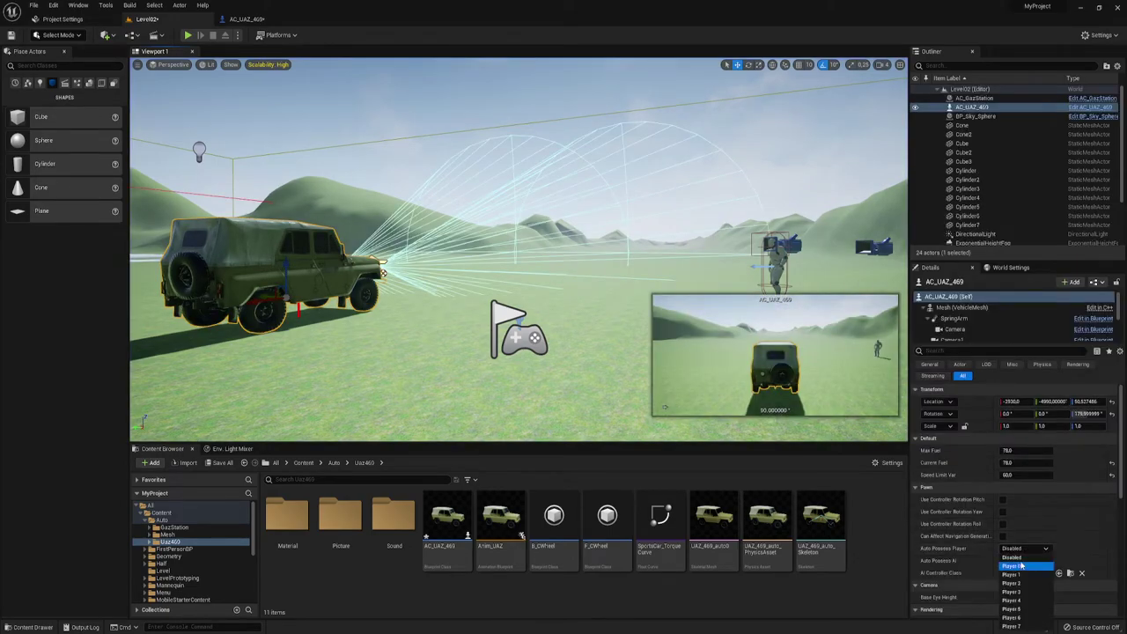
pyautogui.click(1022, 566)
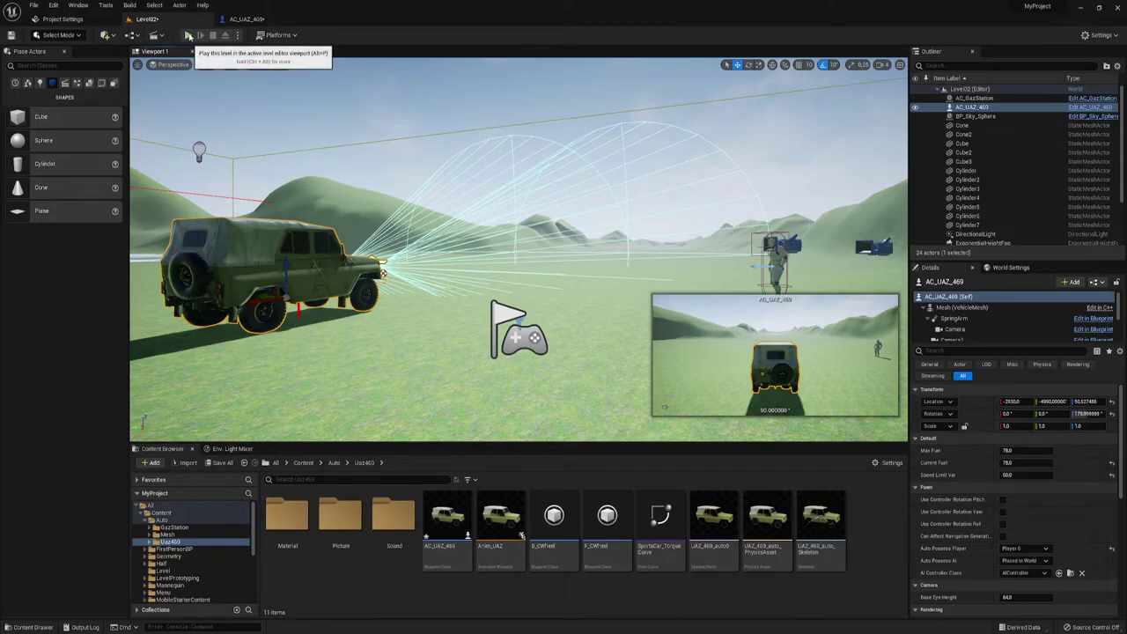
pyautogui.click(188, 36)
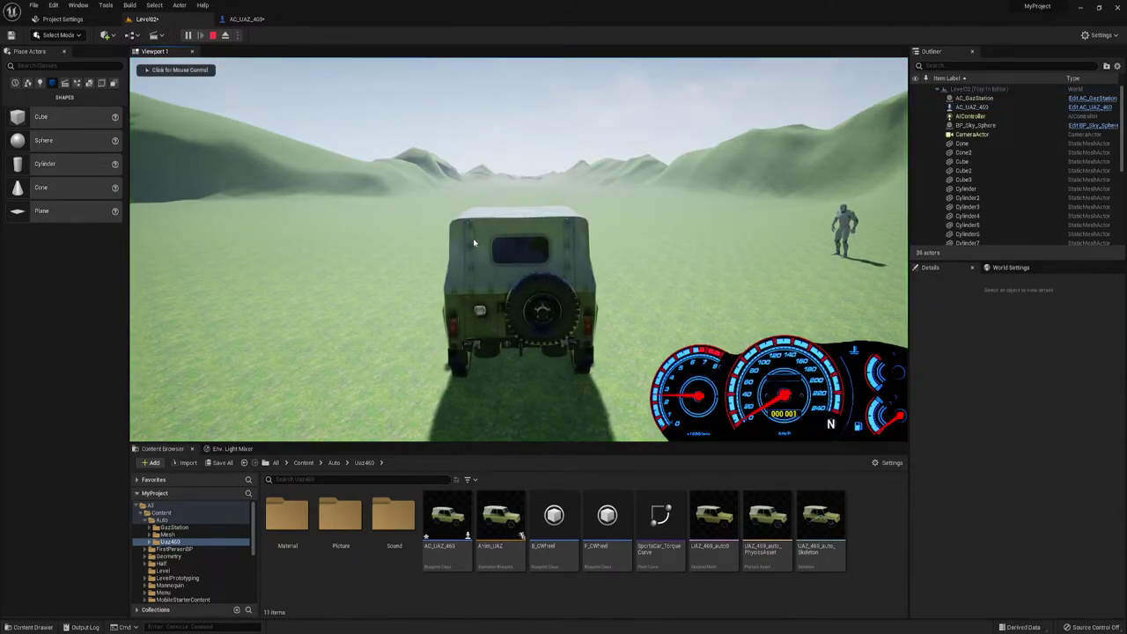
pyautogui.click(572, 205)
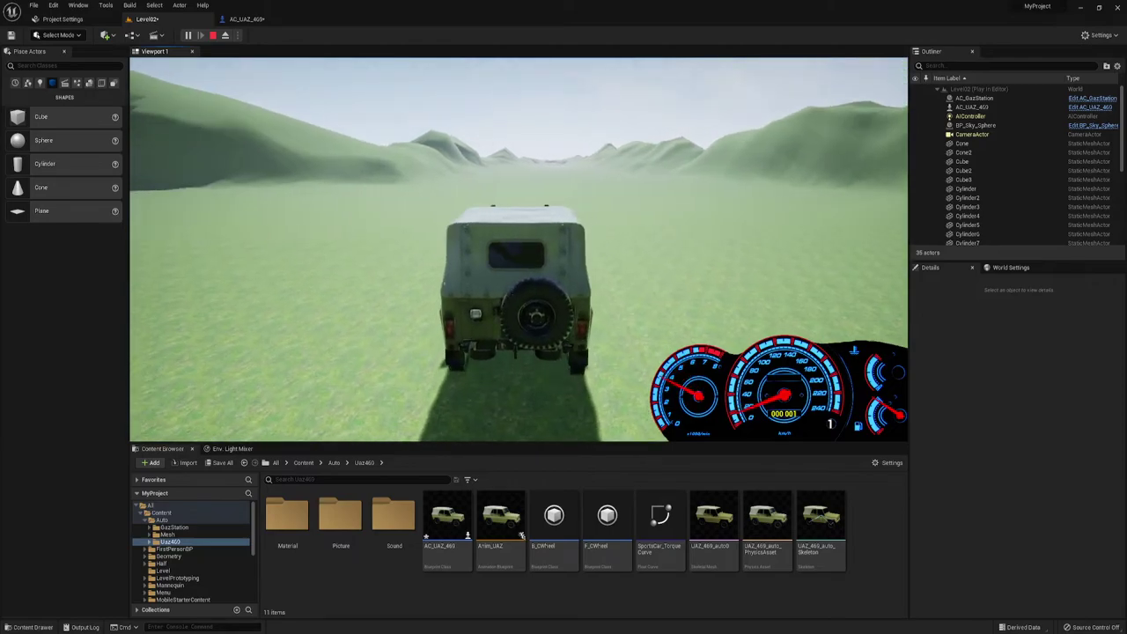
pyautogui.press('w')
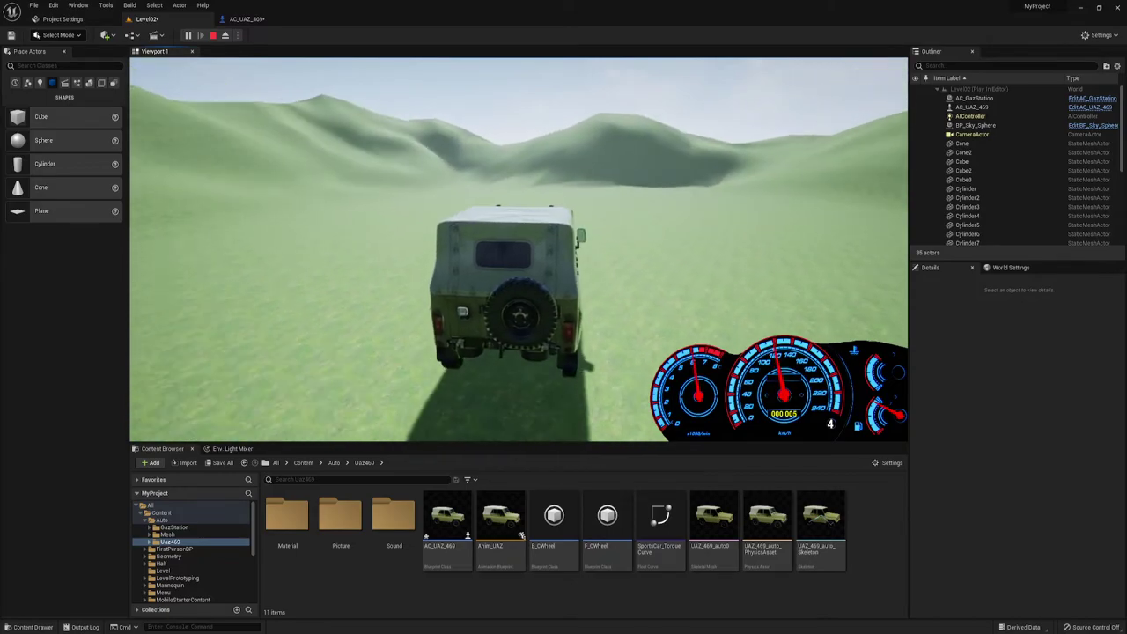
pyautogui.press('Escape')
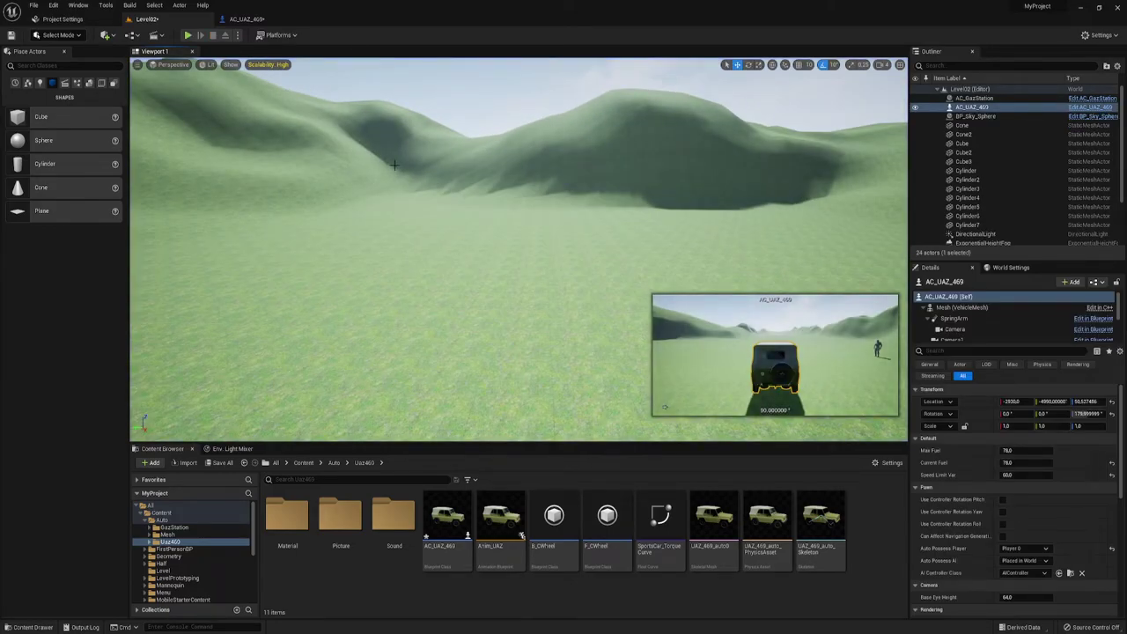
pyautogui.click(187, 35)
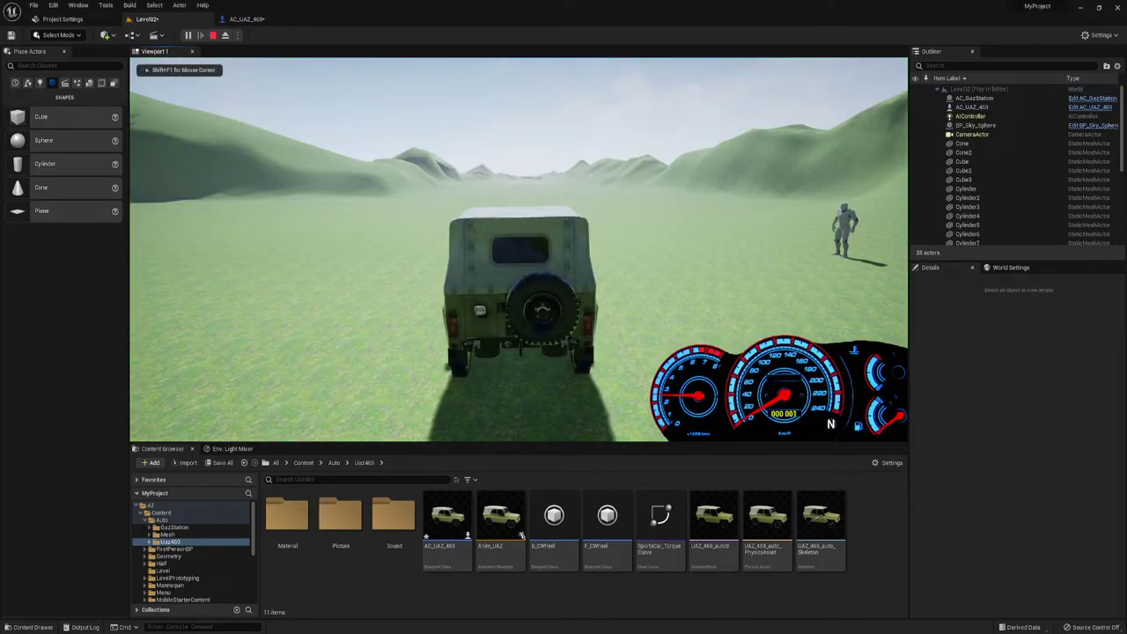
pyautogui.press('w')
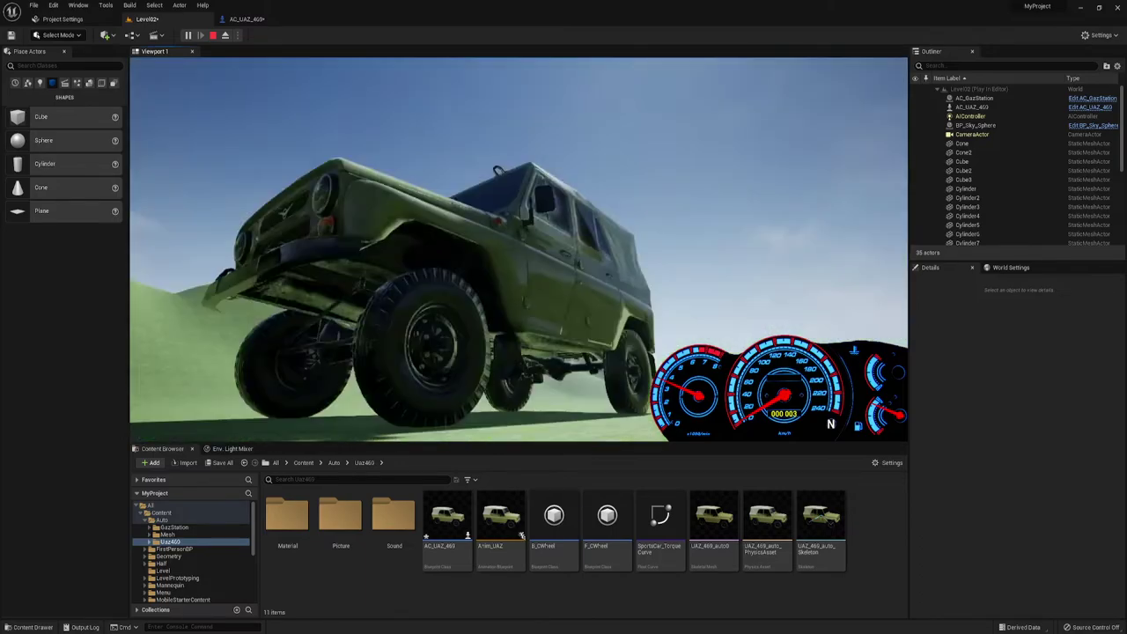
pyautogui.press('Escape')
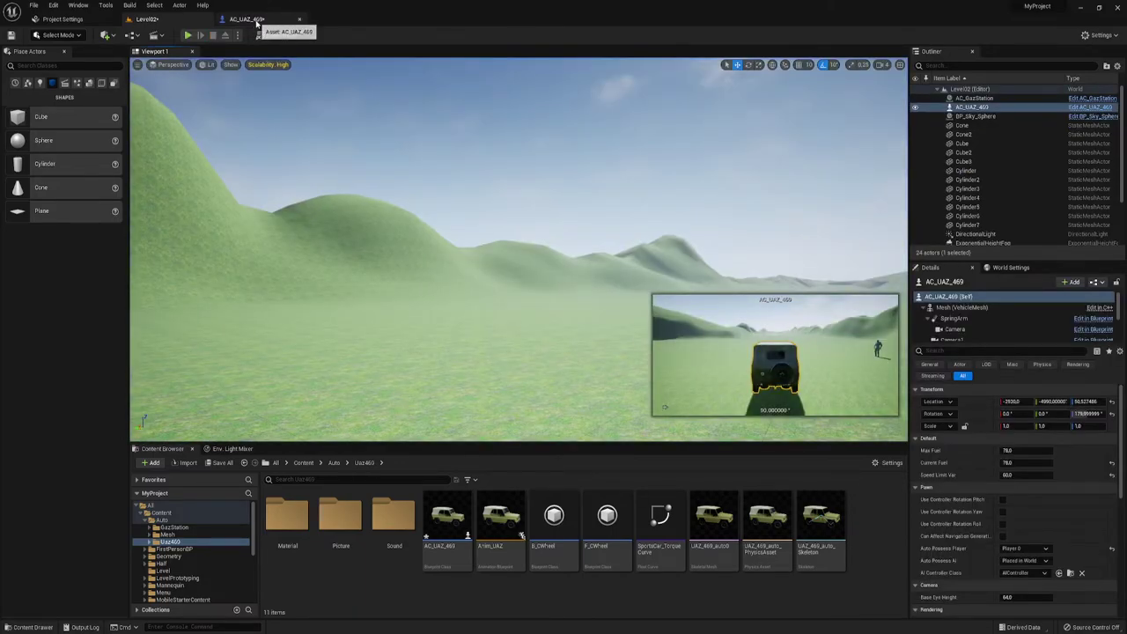
# Step: Open the AC_UAZ_469 blueprint and inspect the Vehicle Movement Component's transmission settings
pyautogui.click(251, 19)
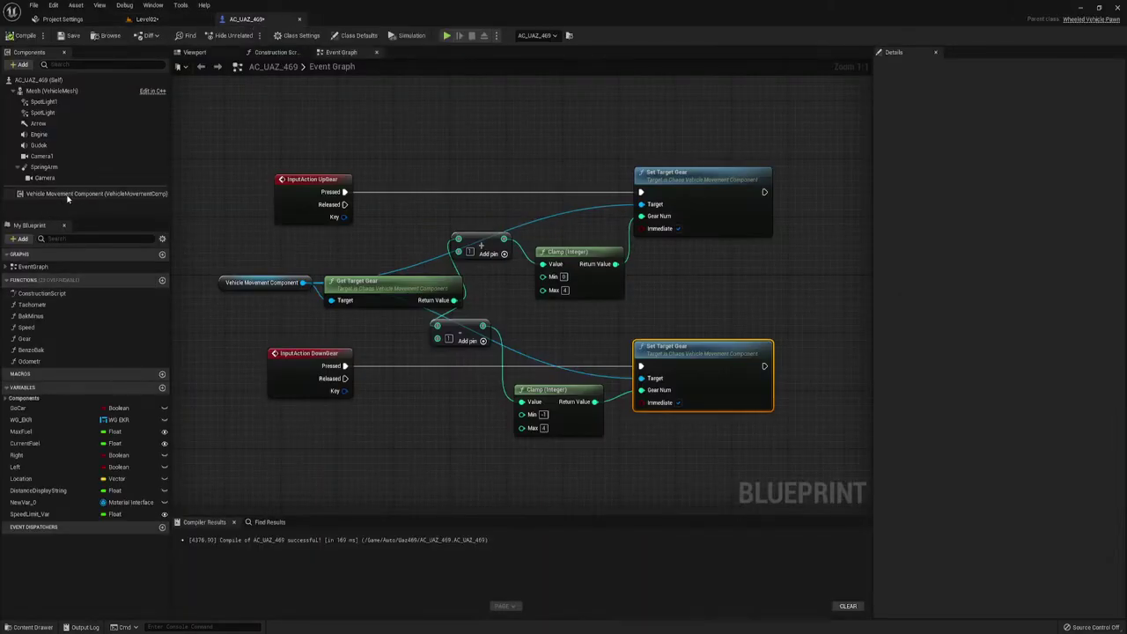
pyautogui.click(53, 193)
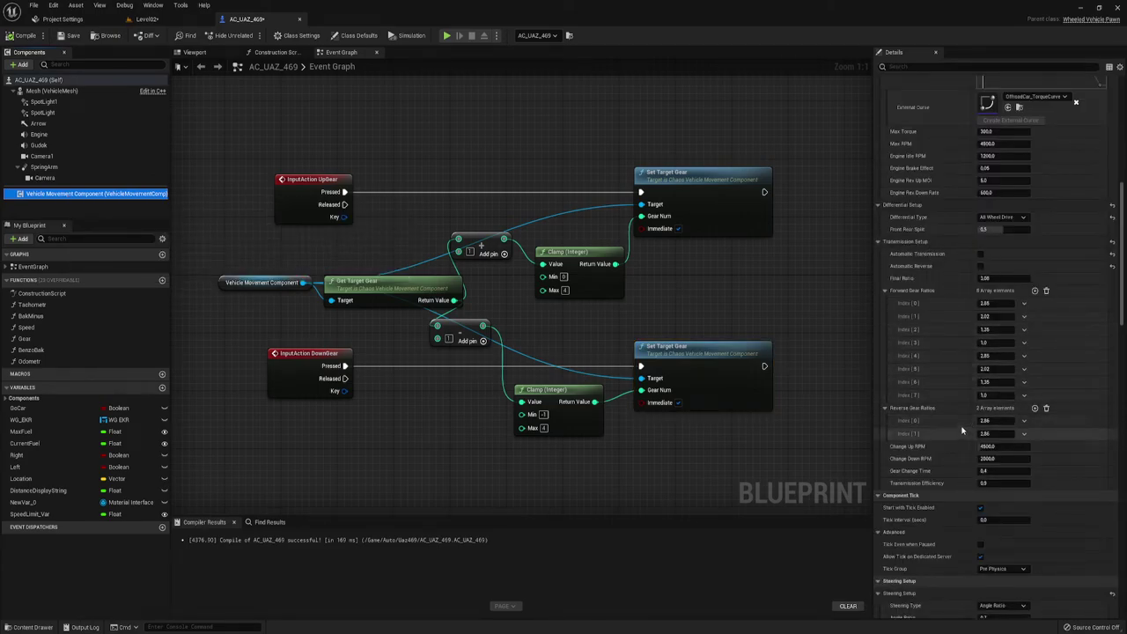
pyautogui.scroll(-3, 453, 265)
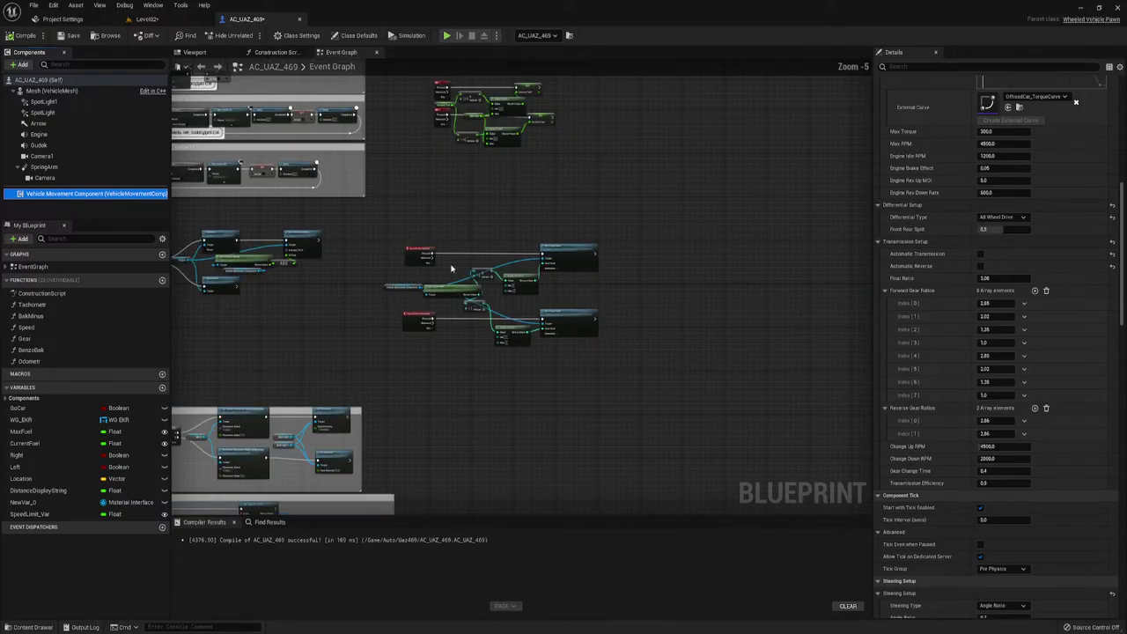
pyautogui.scroll(-3, 534, 285)
pyautogui.scroll(-2, 650, 319)
pyautogui.scroll(2, 650, 319)
pyautogui.scroll(2, 616, 313)
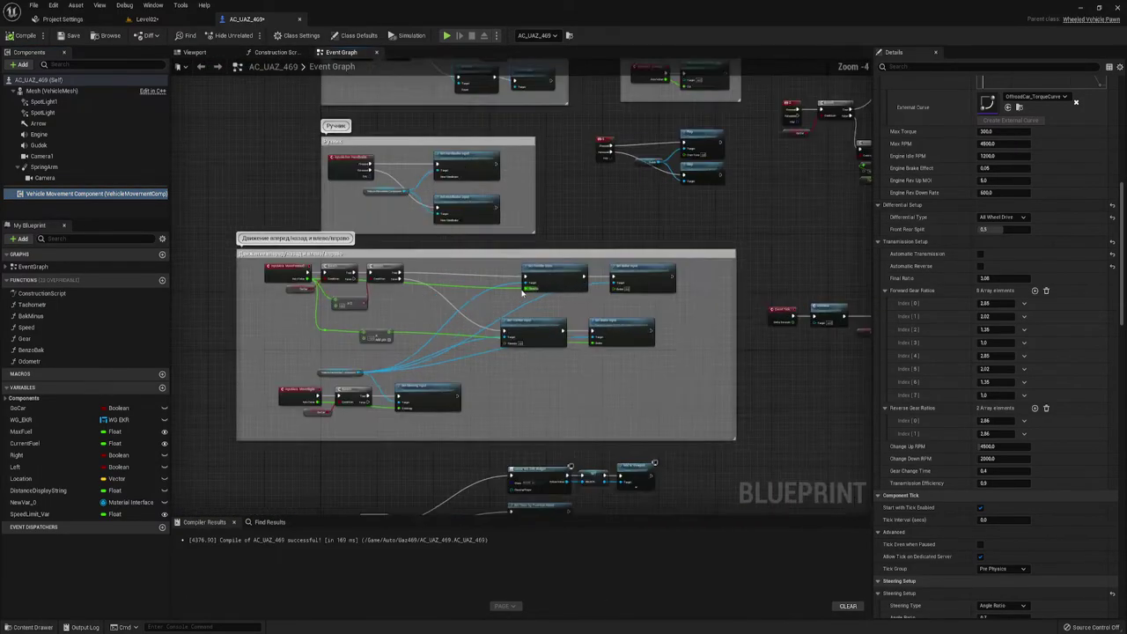
pyautogui.scroll(2, 563, 304)
pyautogui.scroll(2, 510, 294)
# Step: Navigate the Event Graph across the MoveForward, throttle, brake and steering nodes
pyautogui.moveTo(510, 294); pyautogui.dragTo(686, 350, button='right')
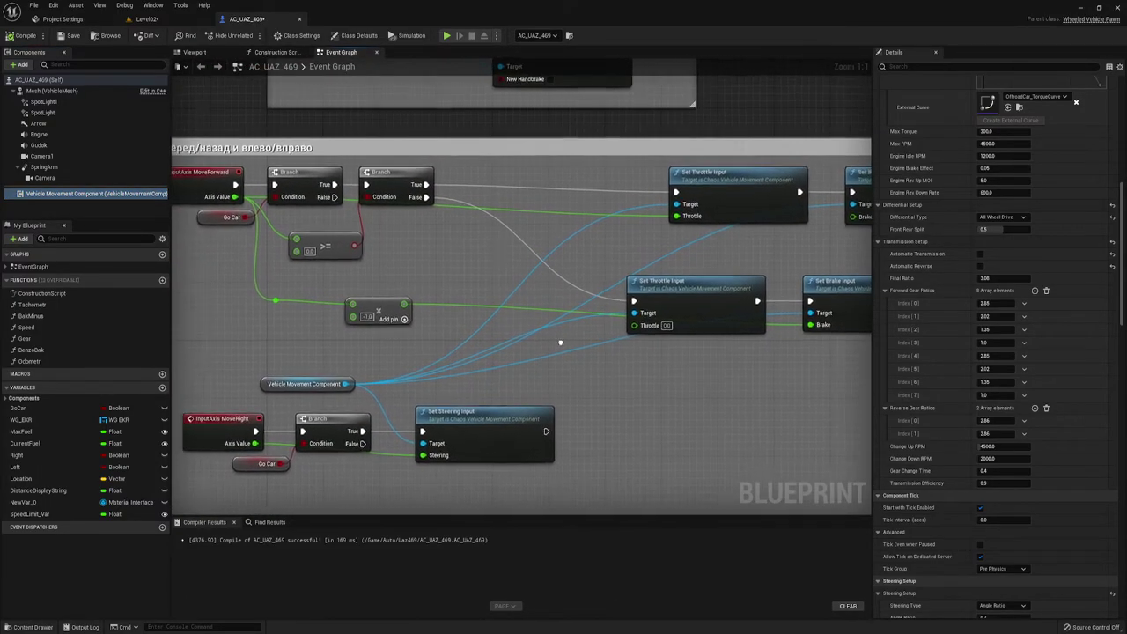
pyautogui.moveTo(219, 208); pyautogui.dragTo(449, 198)
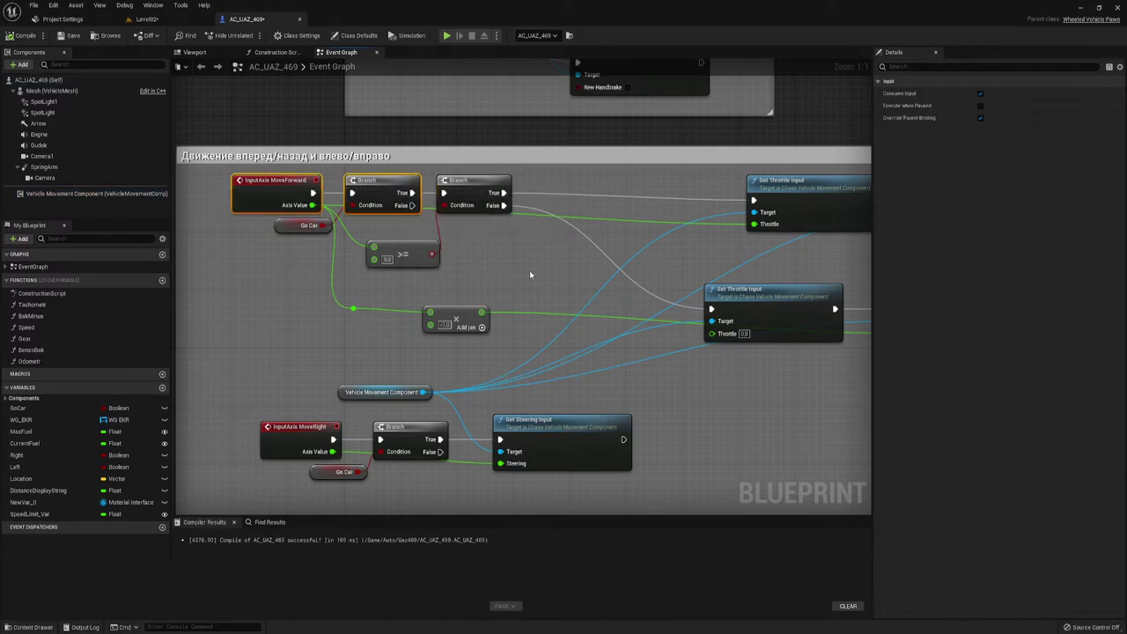
pyautogui.click(499, 237)
pyautogui.moveTo(499, 237)
pyautogui.mouseDown(button='right')
pyautogui.moveTo(489, 255)
pyautogui.moveTo(532, 292)
pyautogui.mouseUp(button='right')
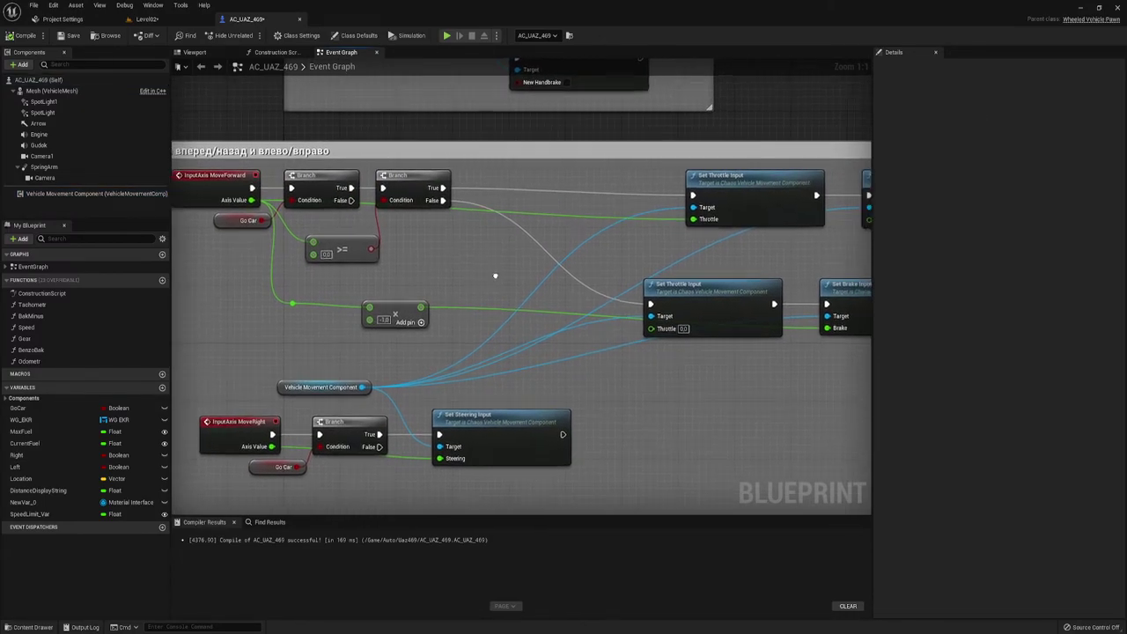
pyautogui.moveTo(651, 316); pyautogui.dragTo(533, 316, button='right')
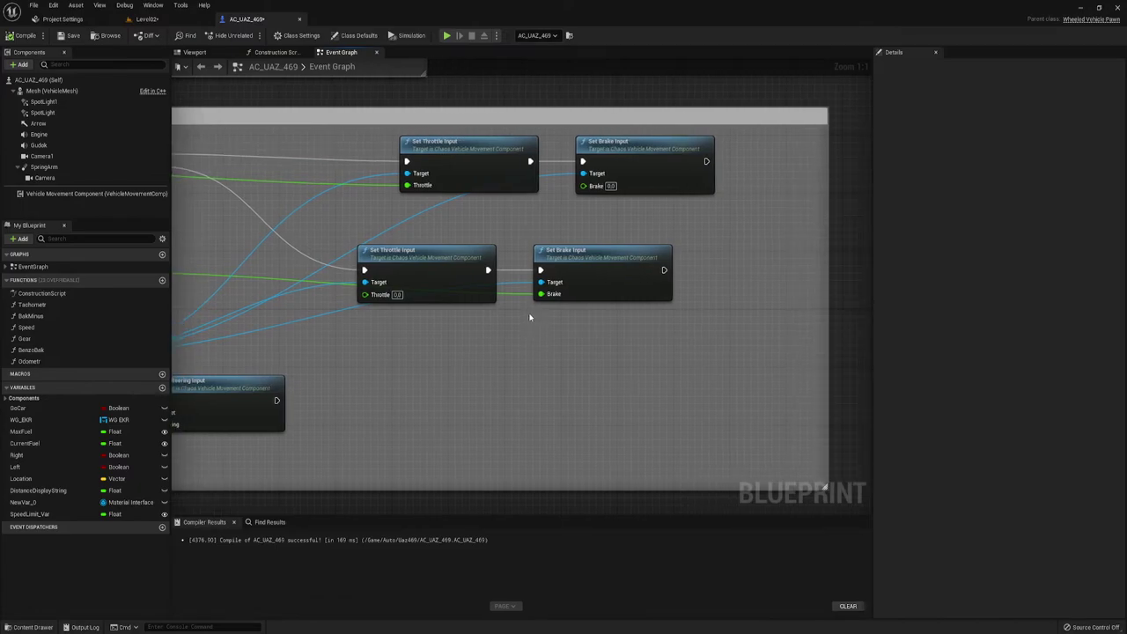
pyautogui.moveTo(577, 313); pyautogui.dragTo(461, 313, button='right')
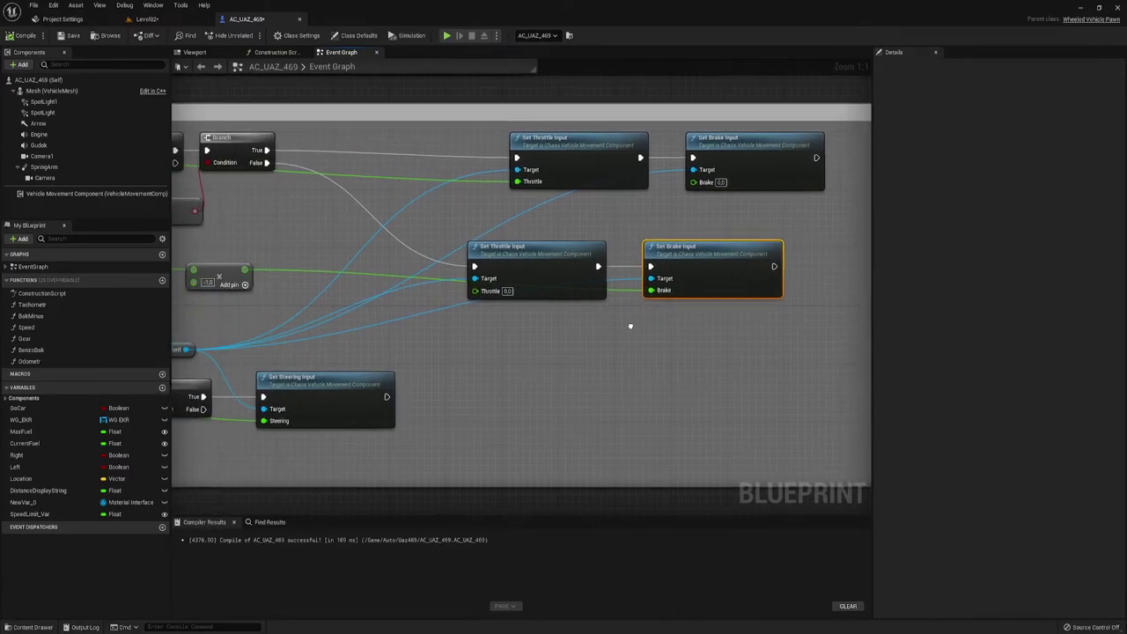
pyautogui.click(356, 267)
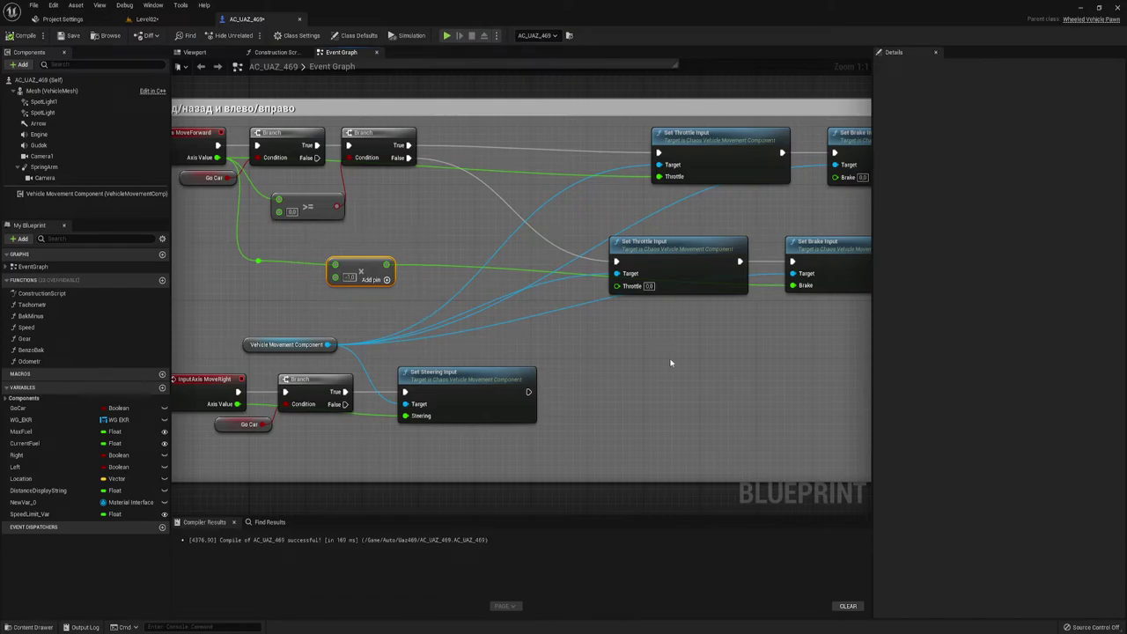
# Step: Shift the lower Set Brake Input node slightly right to make room before it
pyautogui.moveTo(665, 337); pyautogui.dragTo(436, 362, button='right')
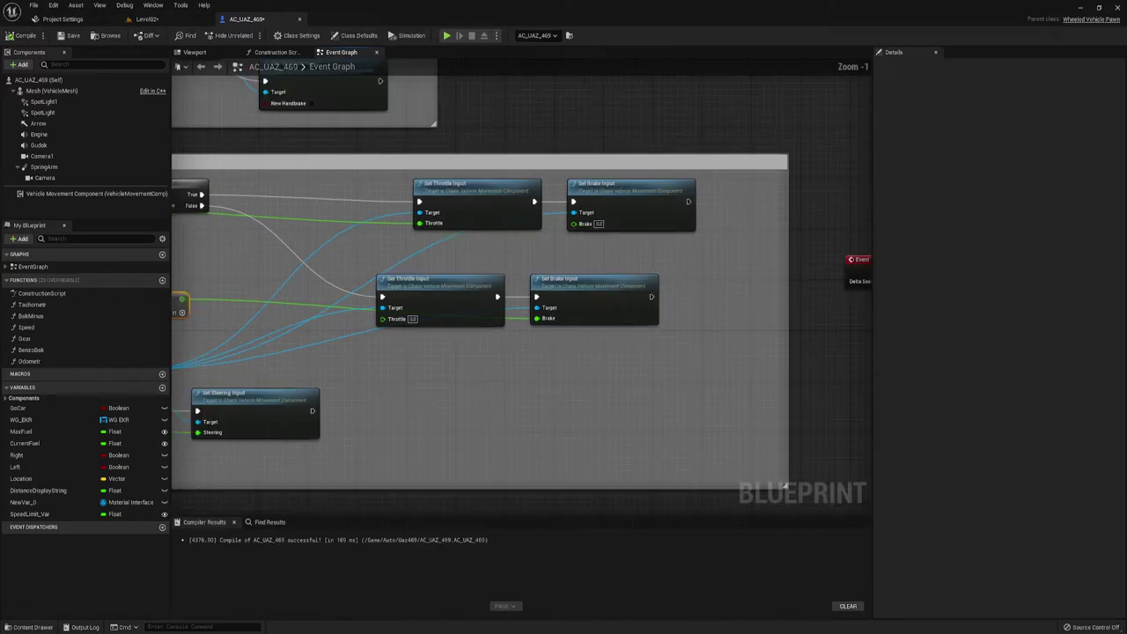
pyautogui.moveTo(446, 236); pyautogui.dragTo(586, 232, button='right')
pyautogui.scroll(-1, 585, 233)
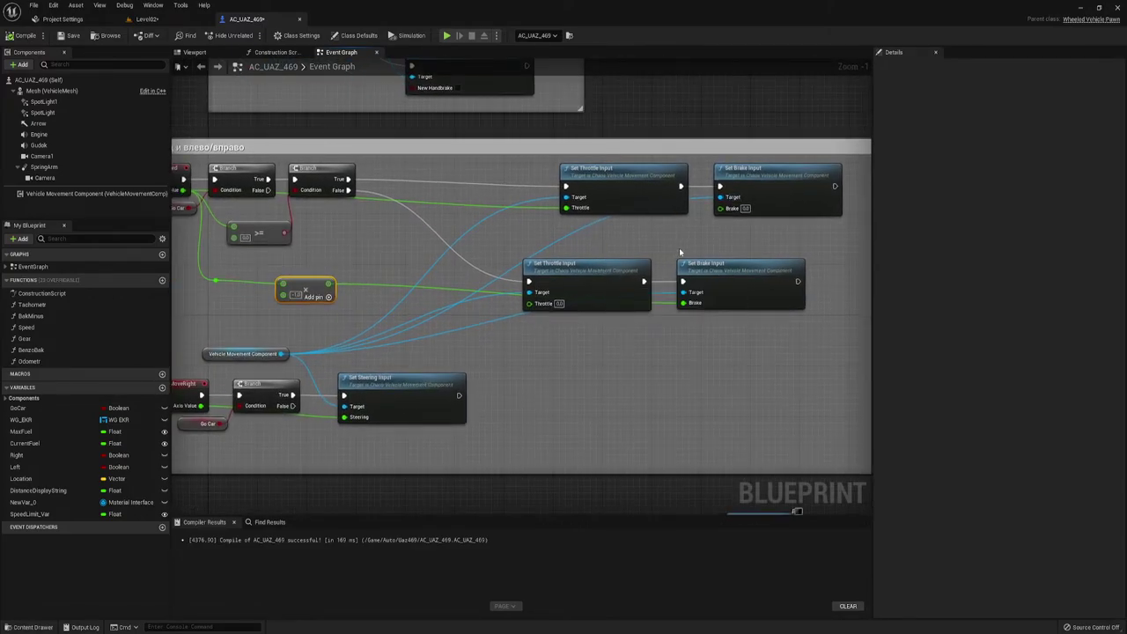
pyautogui.moveTo(651, 339); pyautogui.dragTo(582, 288, button='right')
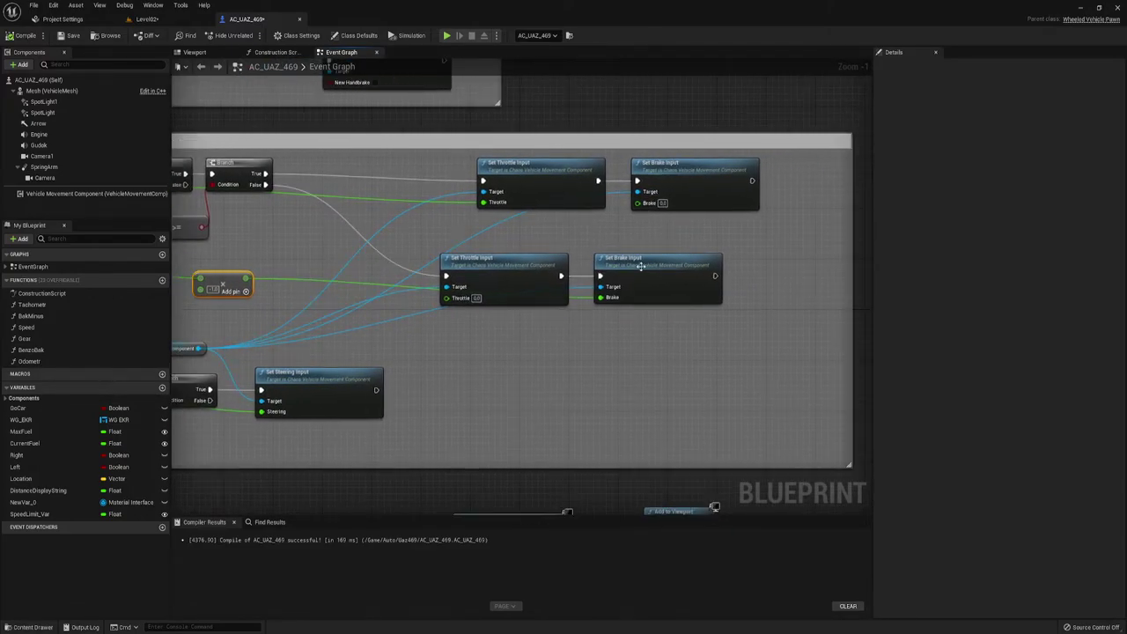
pyautogui.moveTo(641, 268); pyautogui.dragTo(572, 281, button='right')
pyautogui.moveTo(566, 271); pyautogui.dragTo(603, 275)
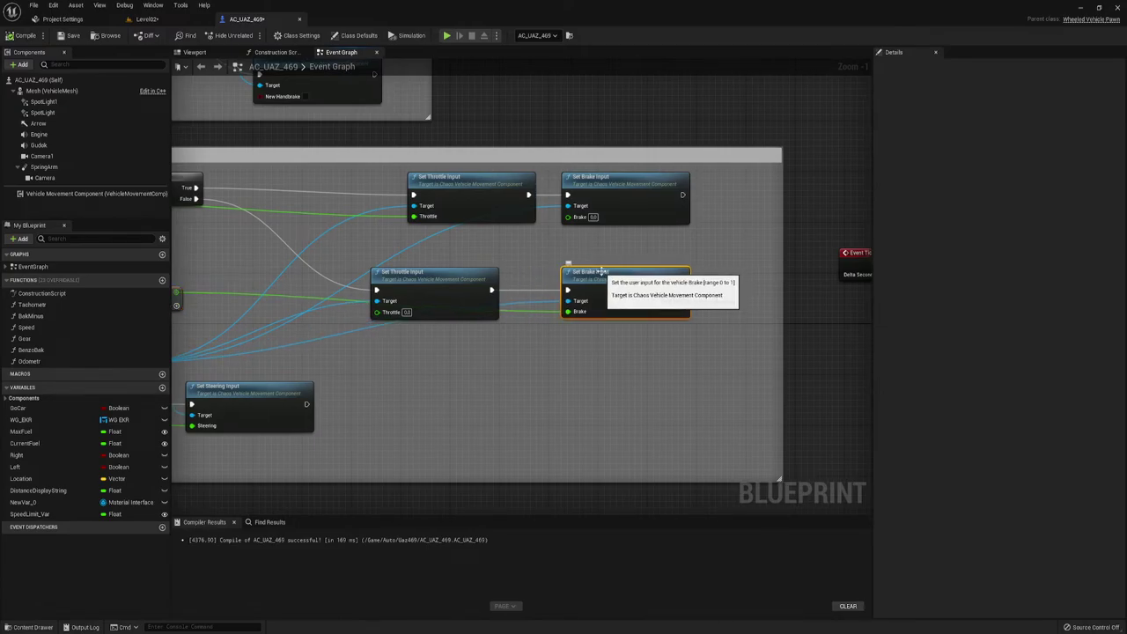
pyautogui.click(515, 290)
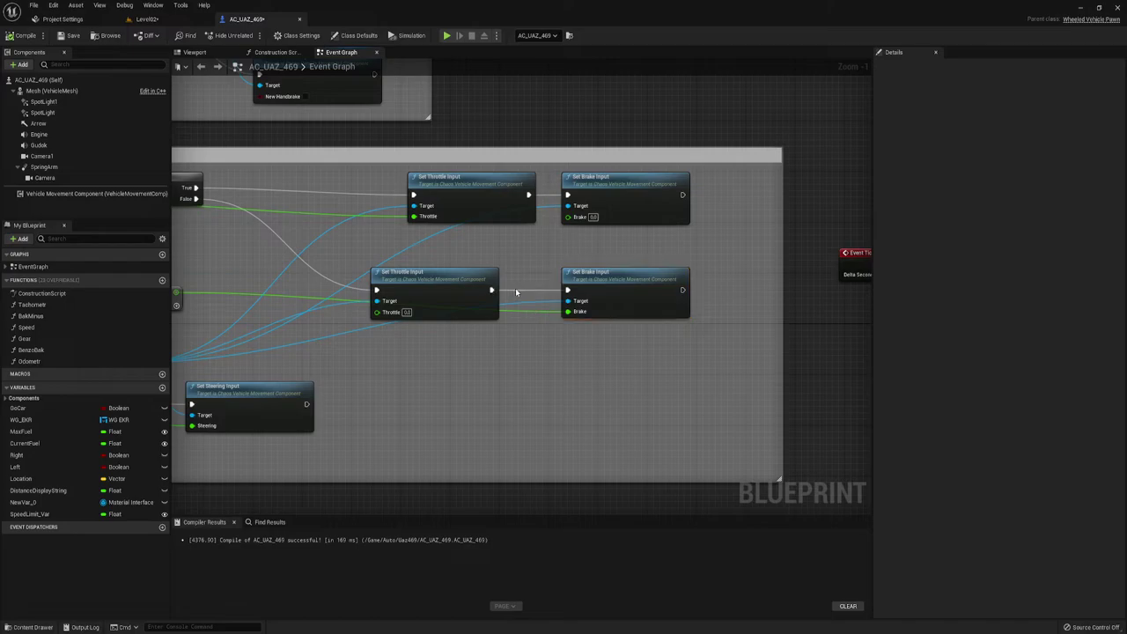
# Step: Select the Vehicle Movement Component and Get Target Gear nodes in the gear-shifting logic
pyautogui.scroll(-3, 405, 343)
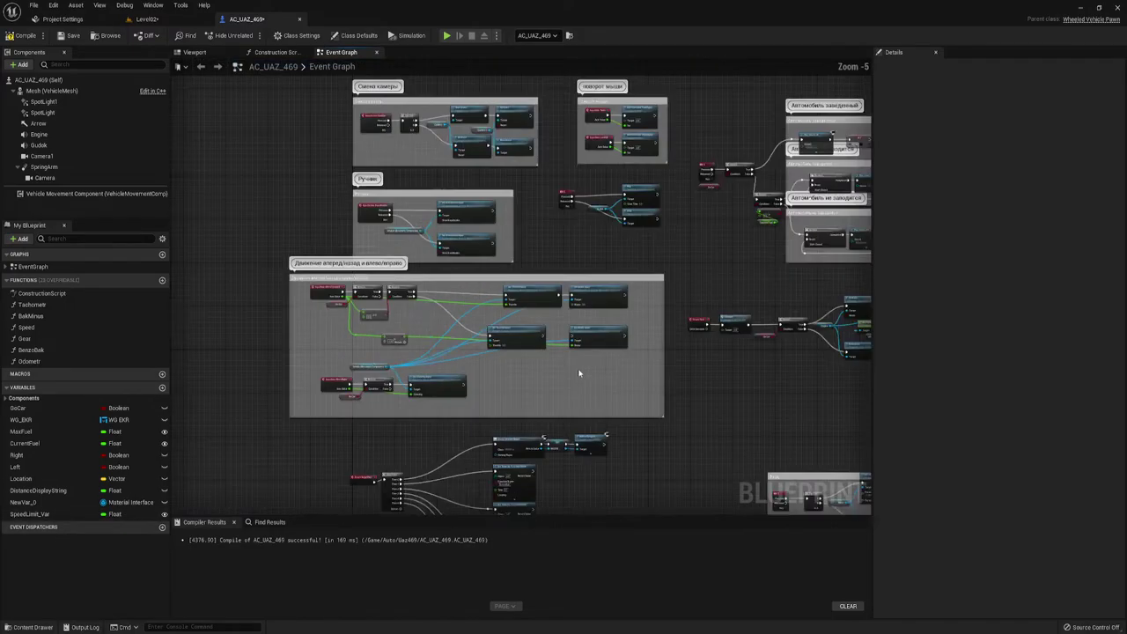
pyautogui.scroll(-1, 483, 335)
pyautogui.scroll(-1, 544, 308)
pyautogui.scroll(3, 740, 323)
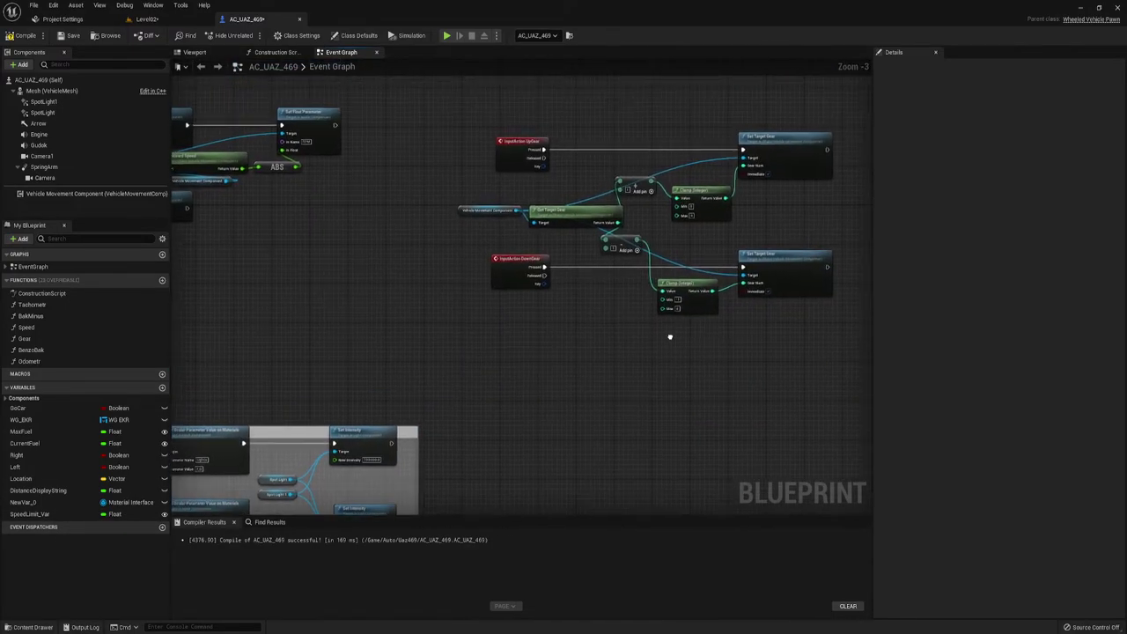
pyautogui.moveTo(643, 236); pyautogui.dragTo(740, 236, button='right')
pyautogui.moveTo(569, 190); pyautogui.dragTo(659, 236)
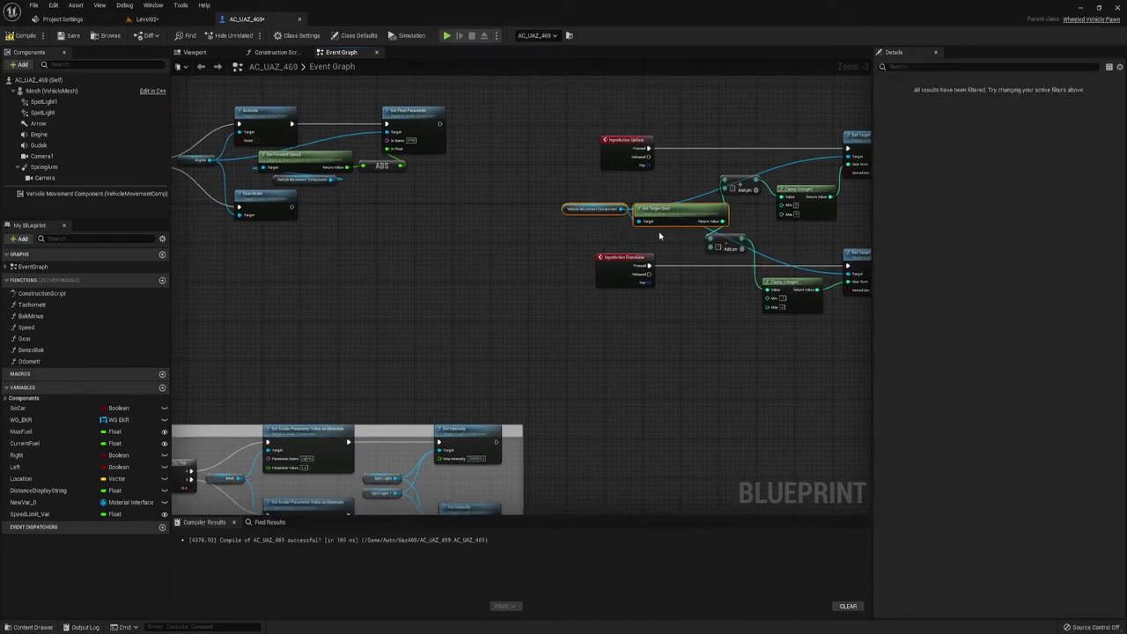
# Step: Paste the Vehicle Movement Component and Get Target Gear nodes beside the throttle and brake nodes
pyautogui.moveTo(250, 308); pyautogui.dragTo(342, 322, button='right')
pyautogui.scroll(1, 428, 296)
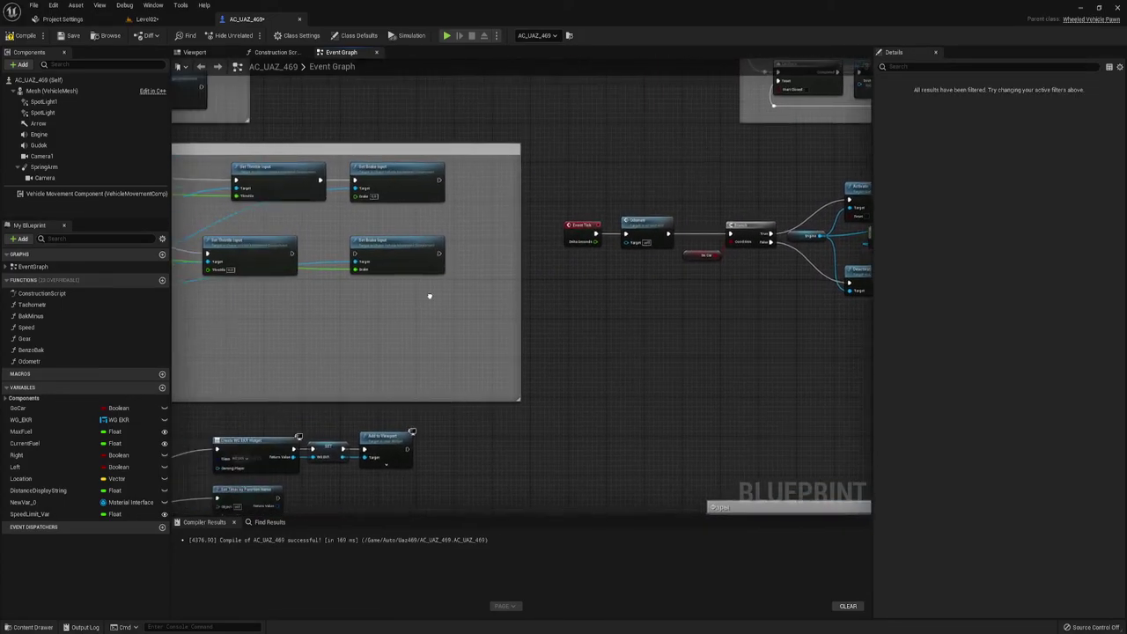
pyautogui.scroll(1, 407, 299)
pyautogui.scroll(1, 379, 322)
pyautogui.hotkey('ctrl', 'v')
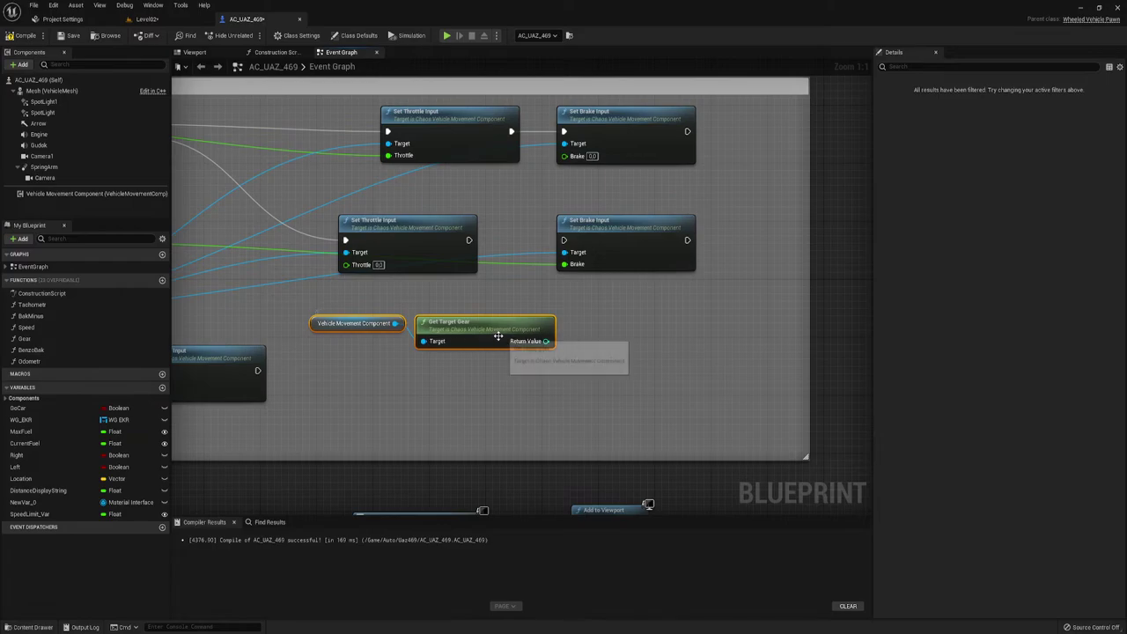
pyautogui.moveTo(467, 323); pyautogui.dragTo(446, 323)
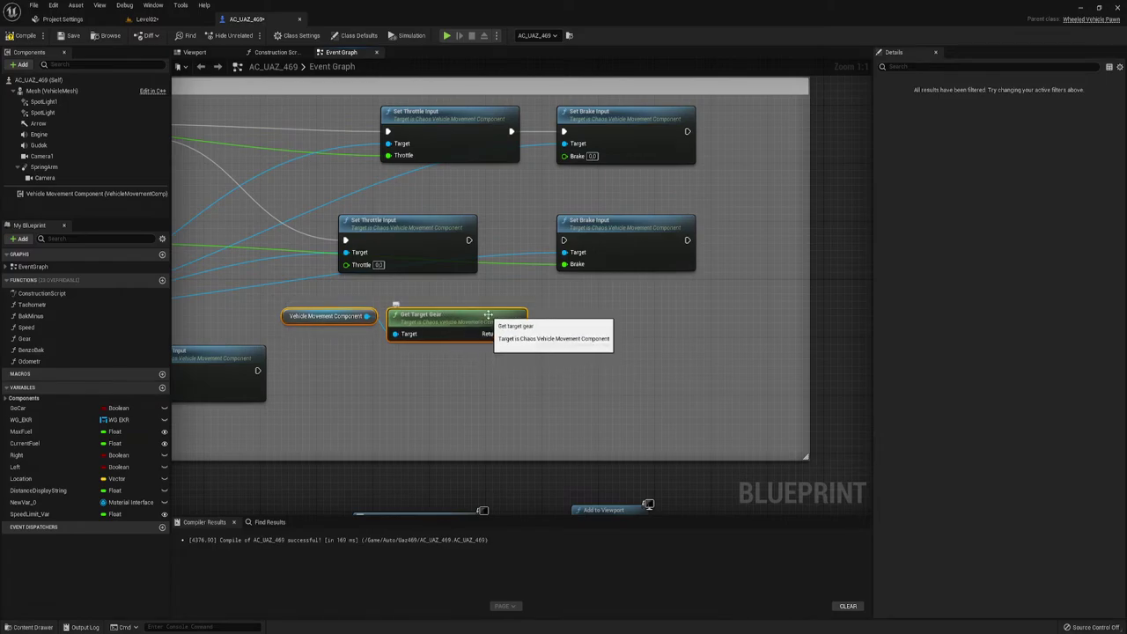
pyautogui.click(534, 330)
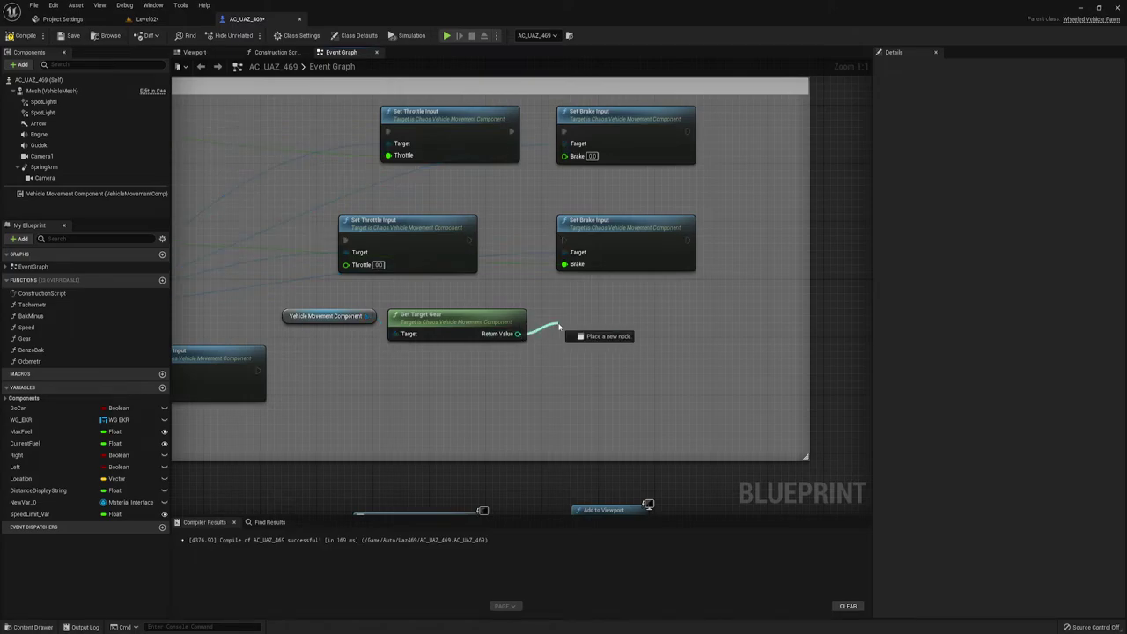
# Step: Add an Equal (==) check on the target gear and a Branch fed by Set Throttle Input
pyautogui.moveTo(518, 334); pyautogui.dragTo(558, 328)
pyautogui.write('==')
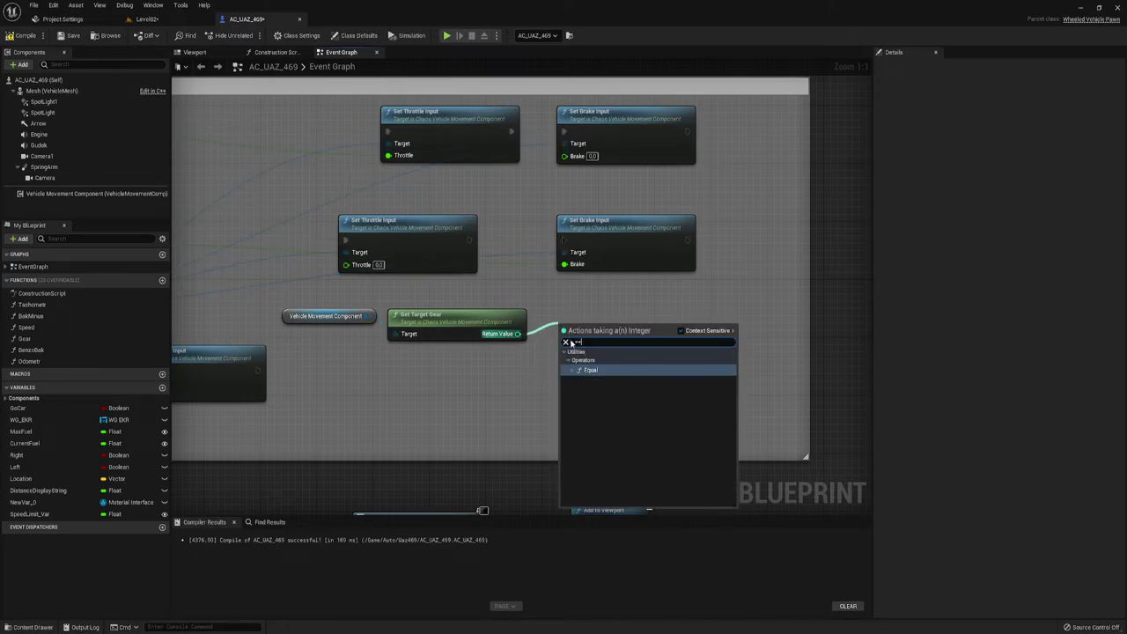
pyautogui.click(619, 370)
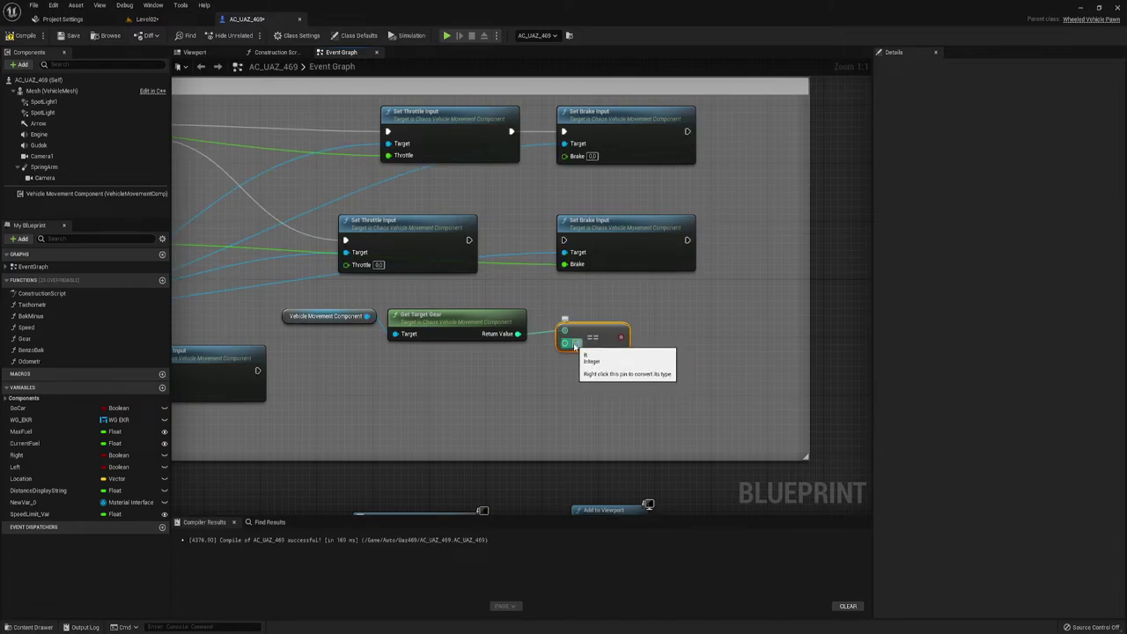
pyautogui.click(599, 312)
pyautogui.click(620, 284)
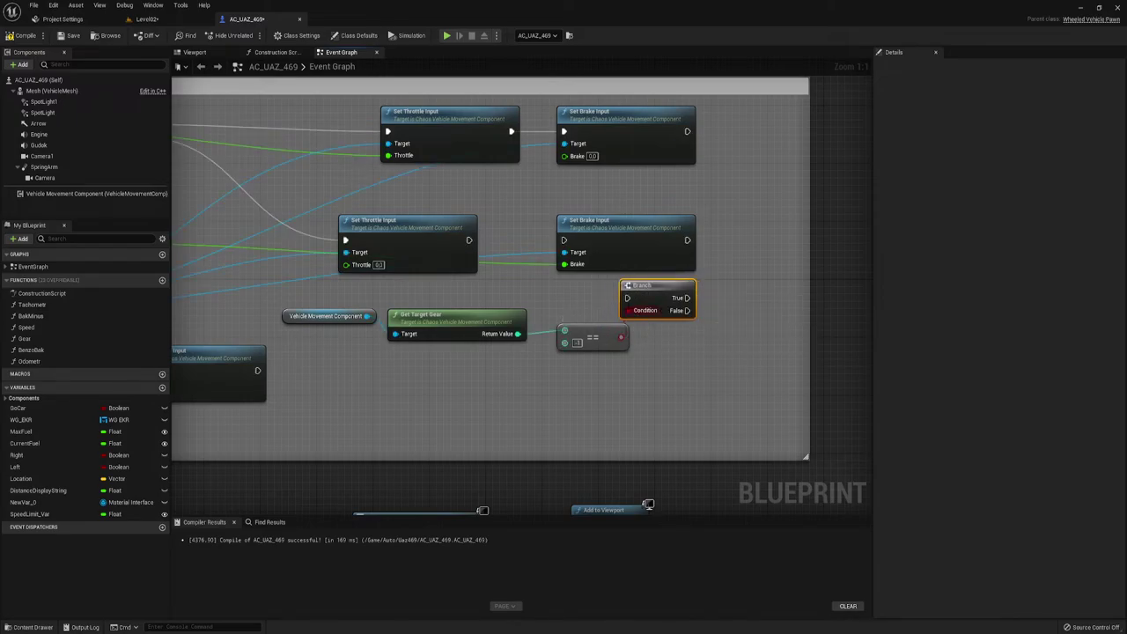
pyautogui.moveTo(635, 231); pyautogui.dragTo(763, 231)
pyautogui.moveTo(627, 298); pyautogui.dragTo(469, 239)
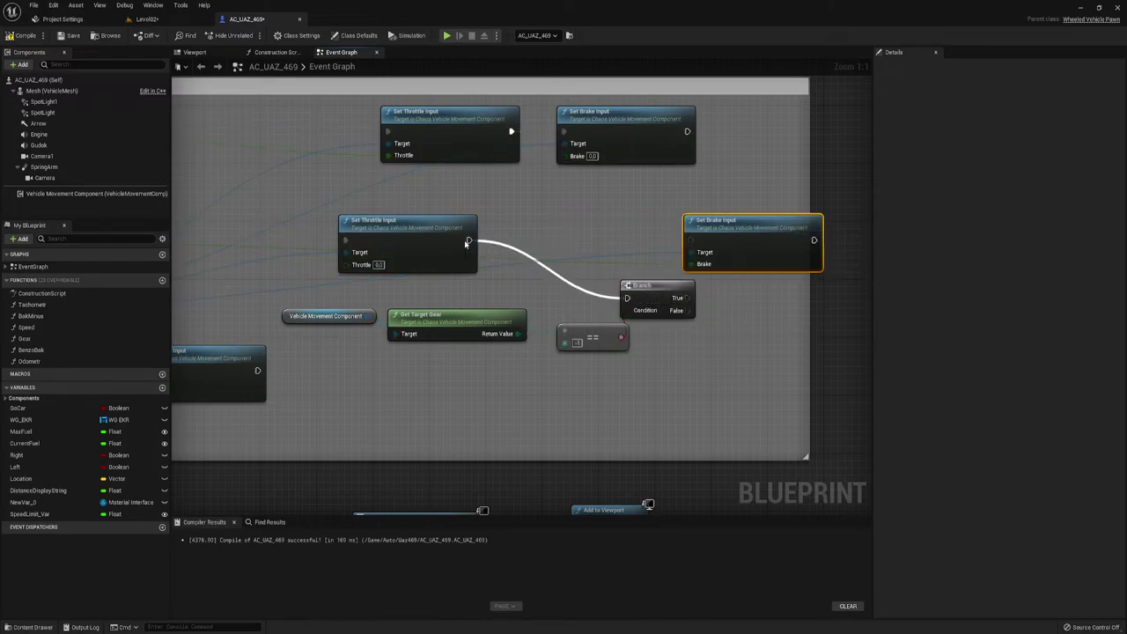
# Step: Wire the Branch True output into Set Brake Input, arrange the nodes, and compile
pyautogui.moveTo(297, 294); pyautogui.dragTo(640, 373)
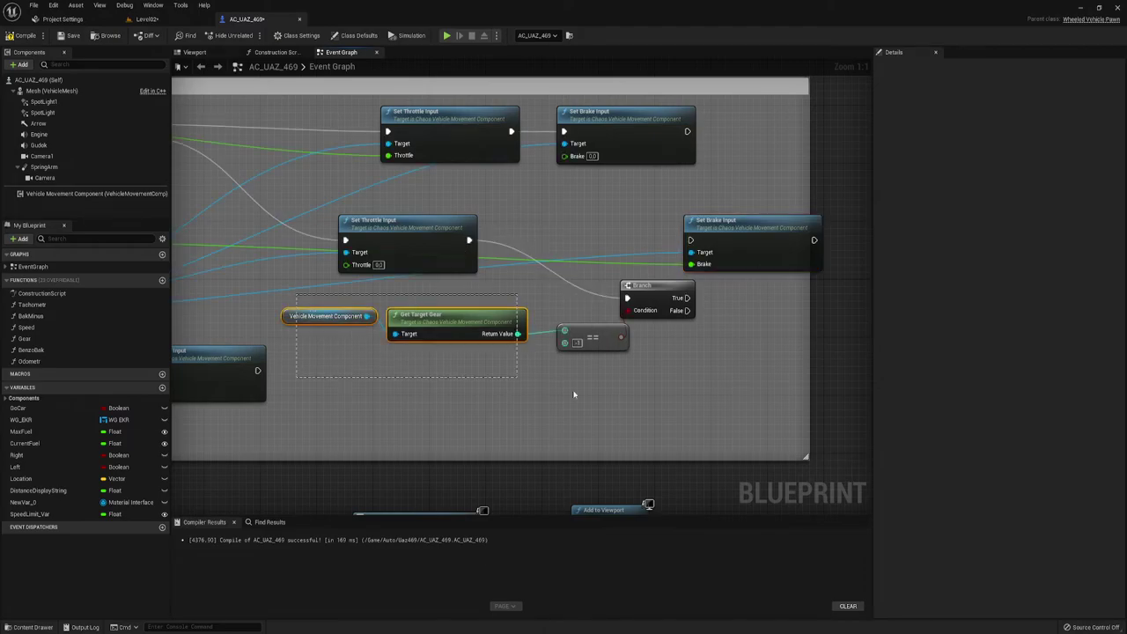
pyautogui.moveTo(294, 244); pyautogui.dragTo(655, 263, button='right')
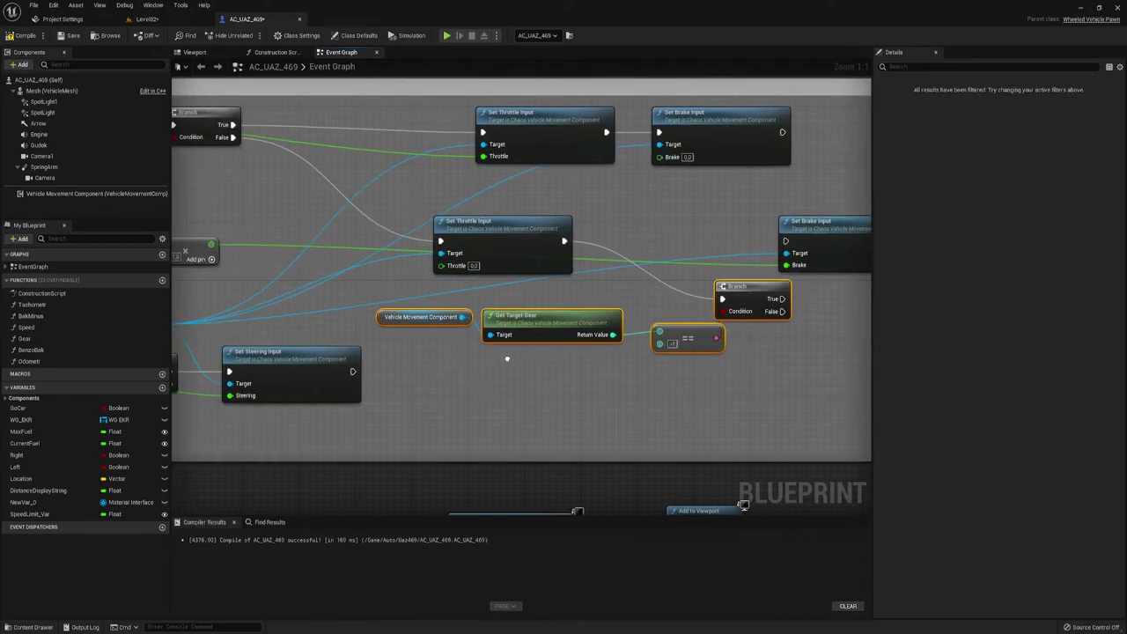
pyautogui.moveTo(273, 128); pyautogui.dragTo(176, 88, button='right')
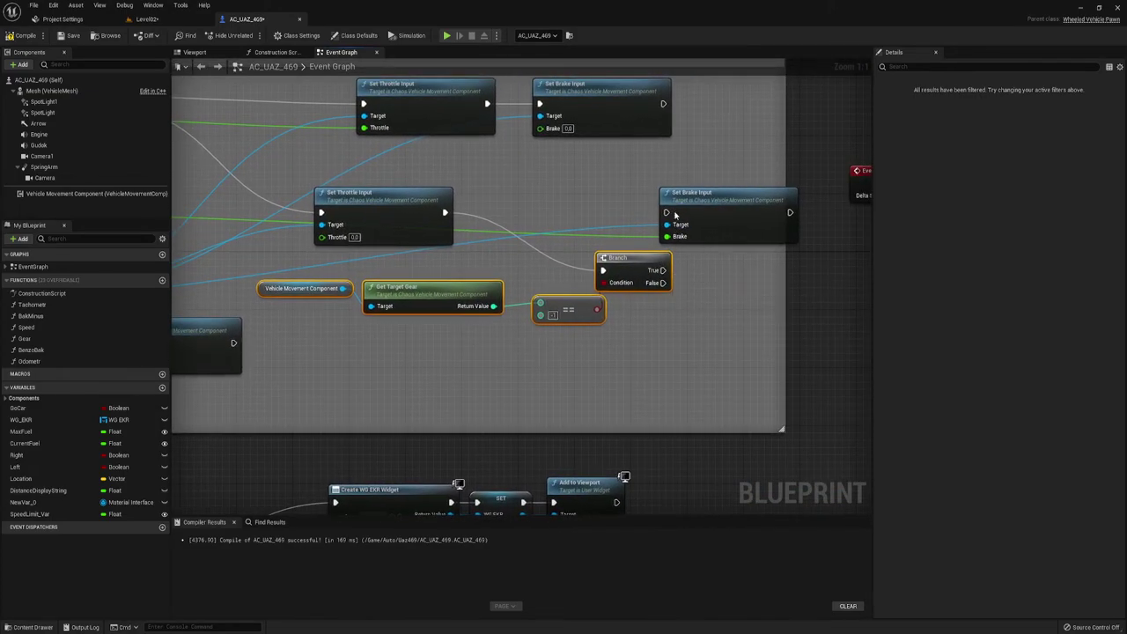
pyautogui.moveTo(704, 193)
pyautogui.mouseDown()
pyautogui.moveTo(733, 193)
pyautogui.moveTo(662, 271)
pyautogui.mouseUp()
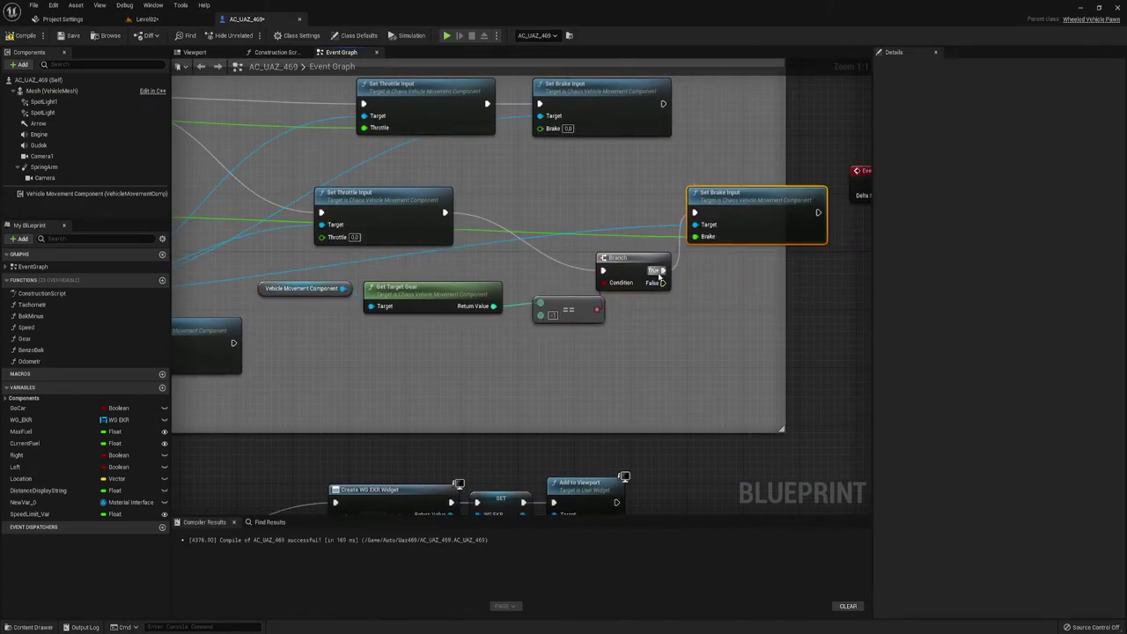
pyautogui.moveTo(302, 335); pyautogui.dragTo(689, 275)
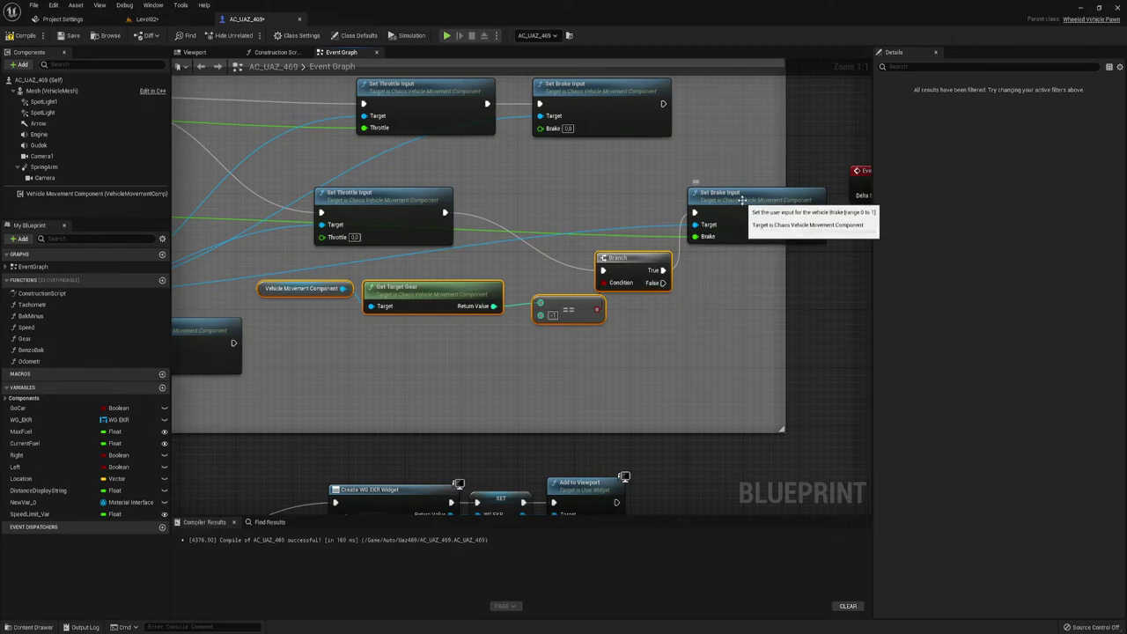
pyautogui.moveTo(730, 192); pyautogui.dragTo(745, 213)
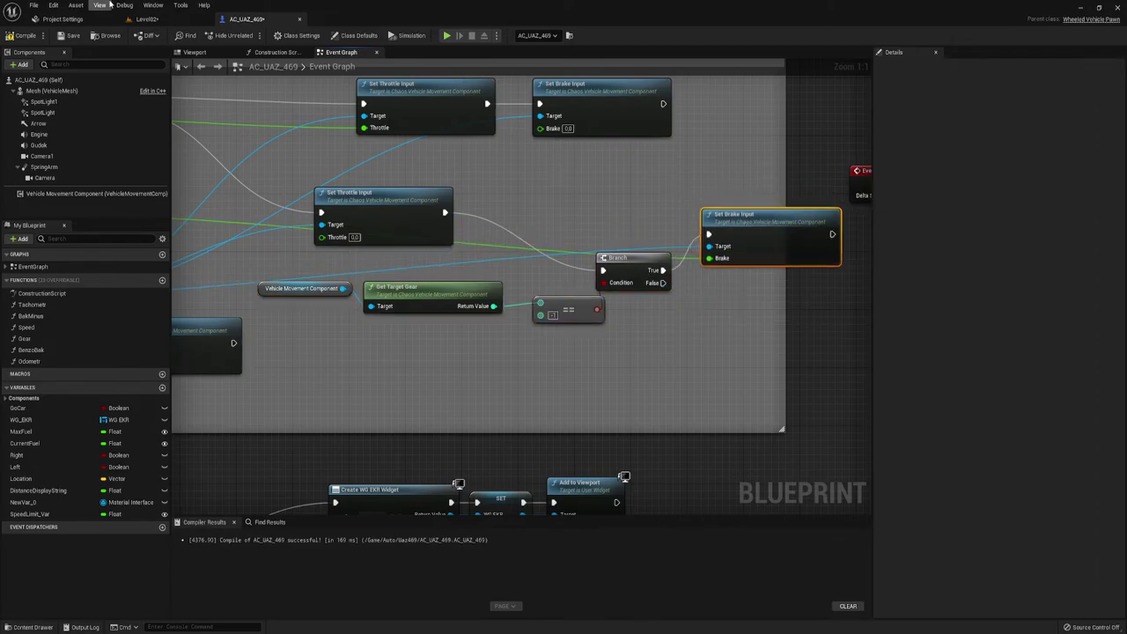
pyautogui.click(21, 36)
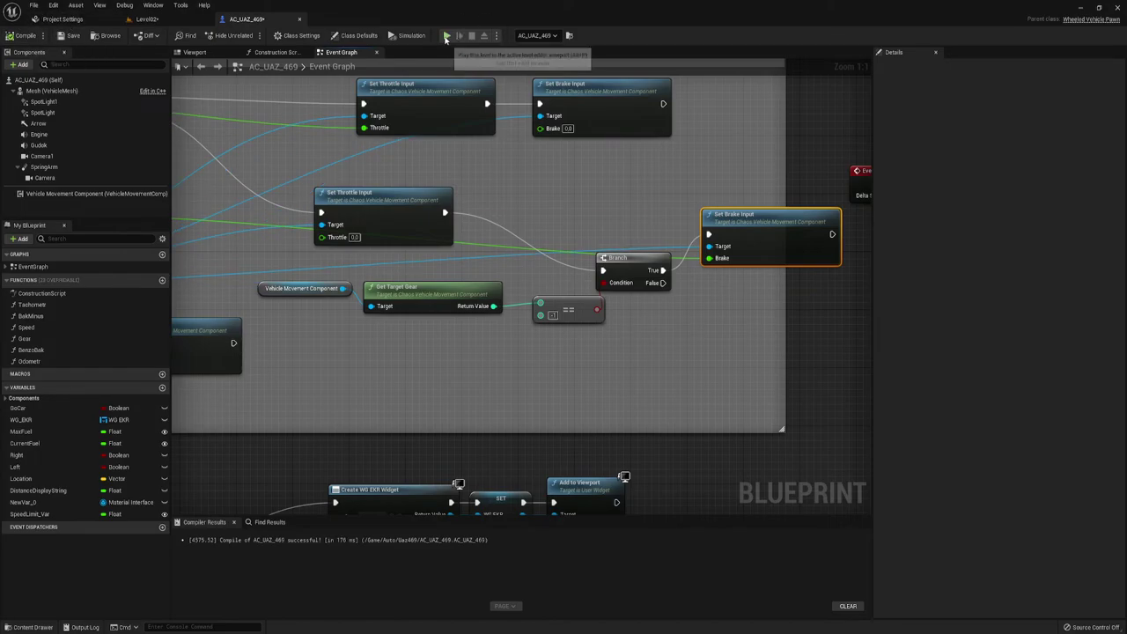
pyautogui.click(447, 35)
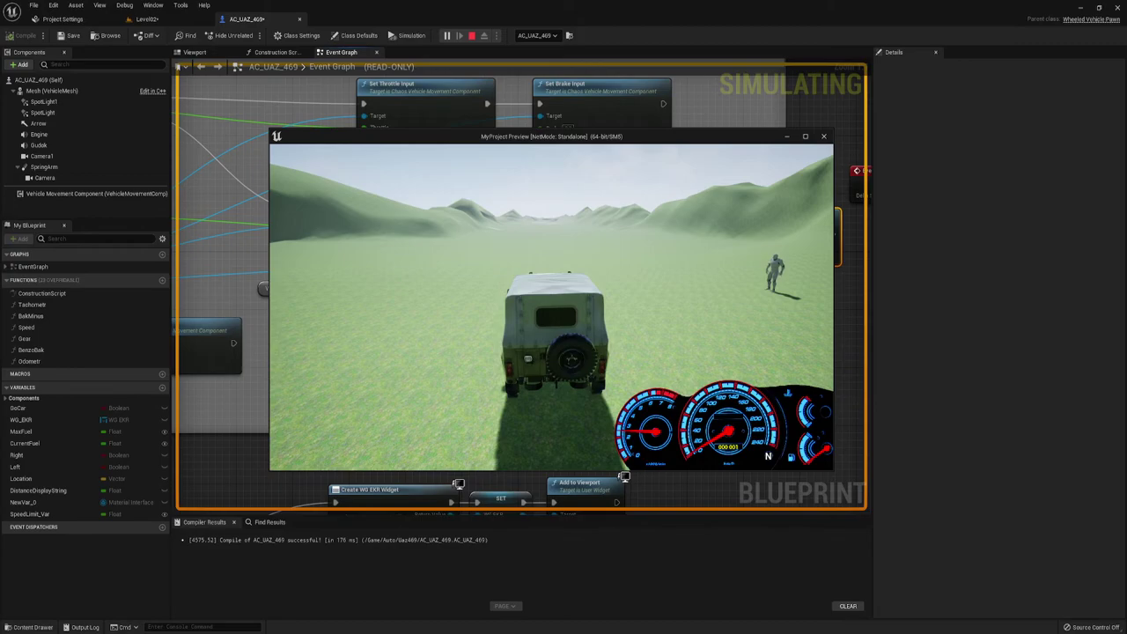
pyautogui.press('d')
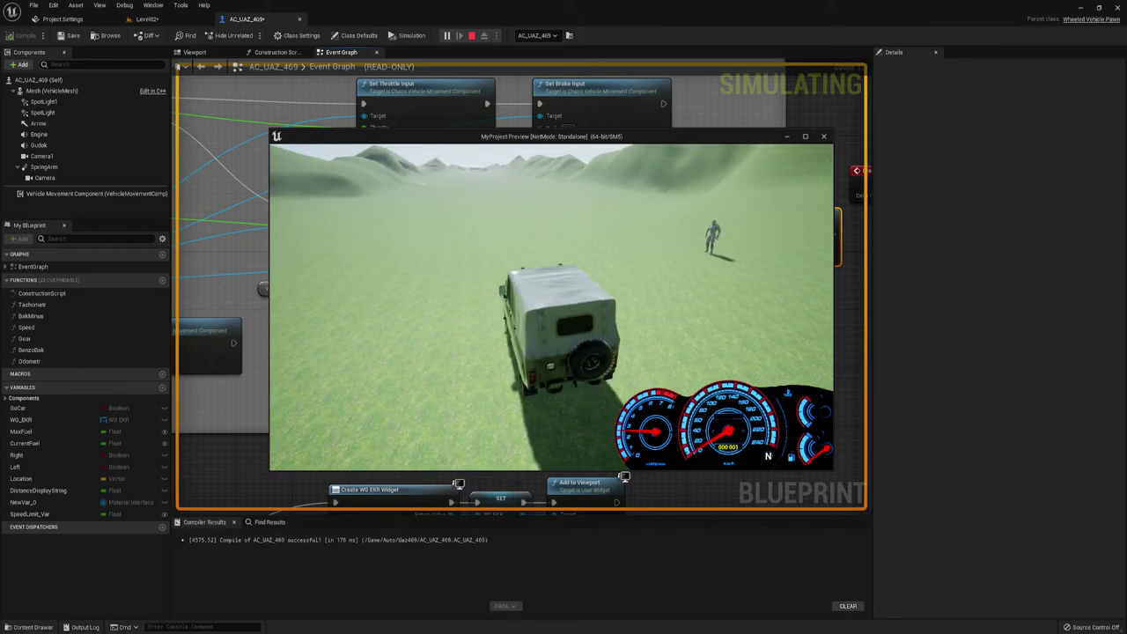
pyautogui.press('Escape')
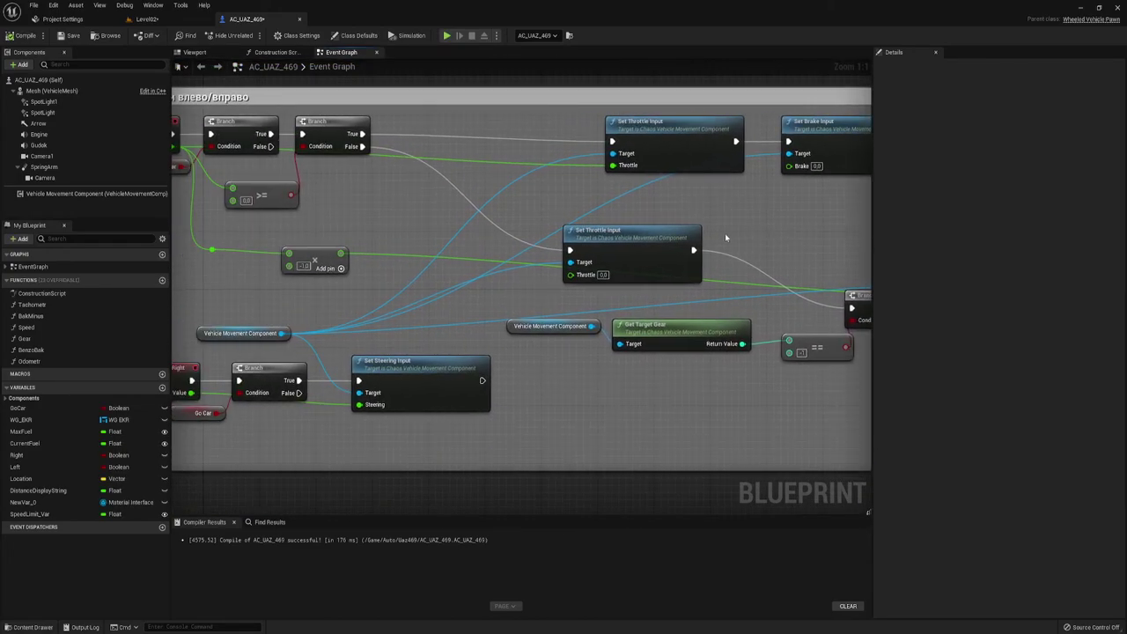
# Step: Recompile, then play-test driving the jeep in reverse with R on the gauge
pyautogui.moveTo(735, 243); pyautogui.dragTo(568, 198, button='right')
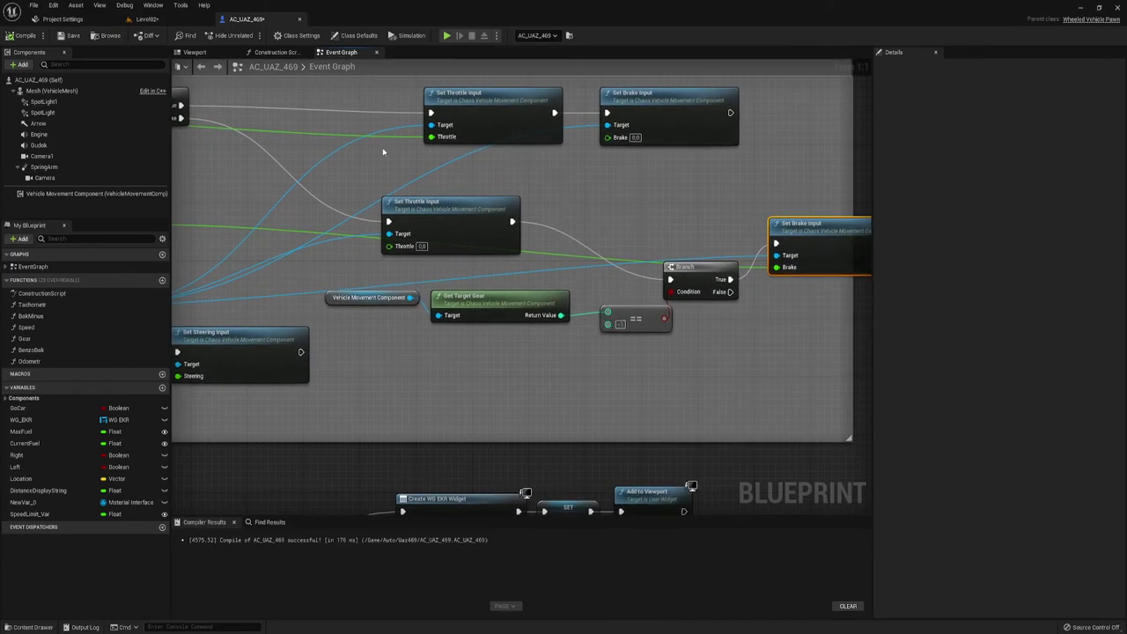
pyautogui.click(24, 35)
pyautogui.click(447, 35)
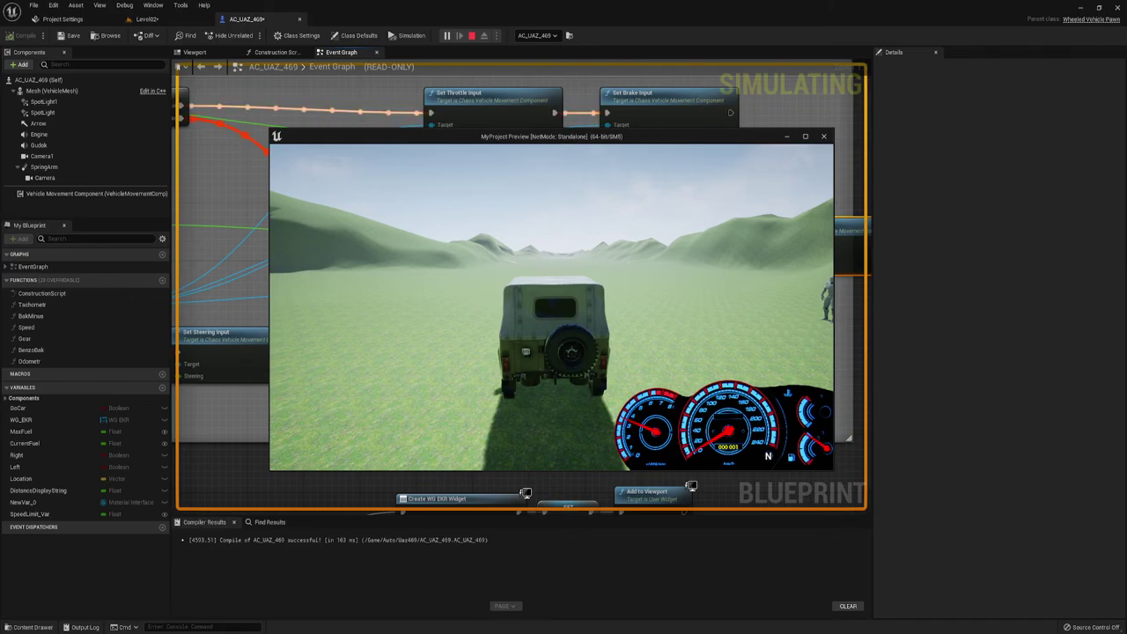
pyautogui.press('s')
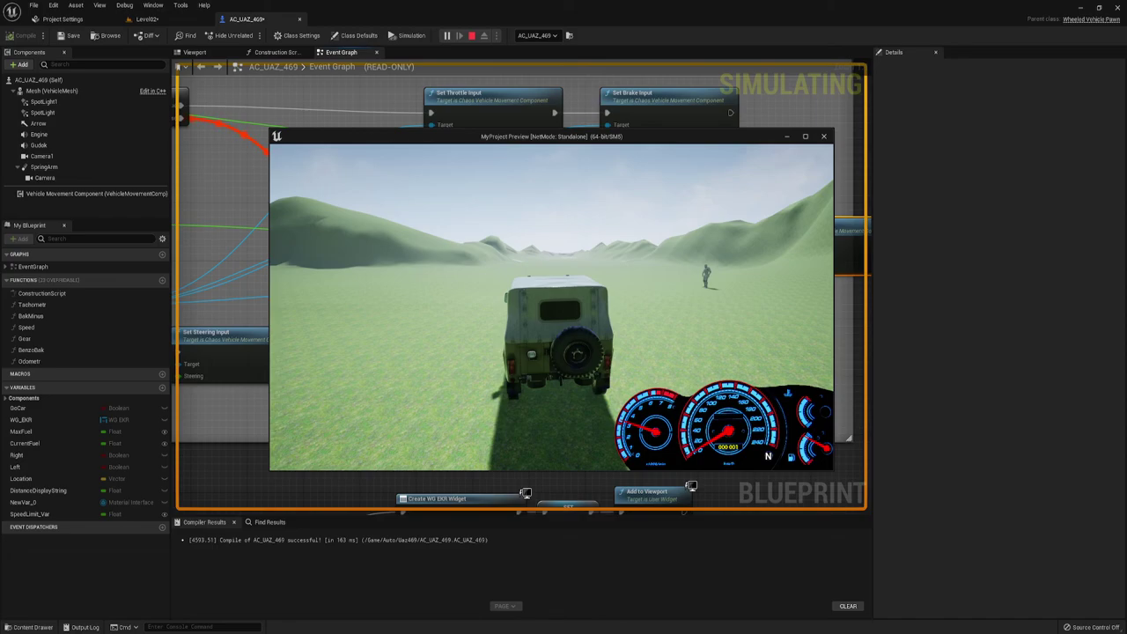
pyautogui.press('s')
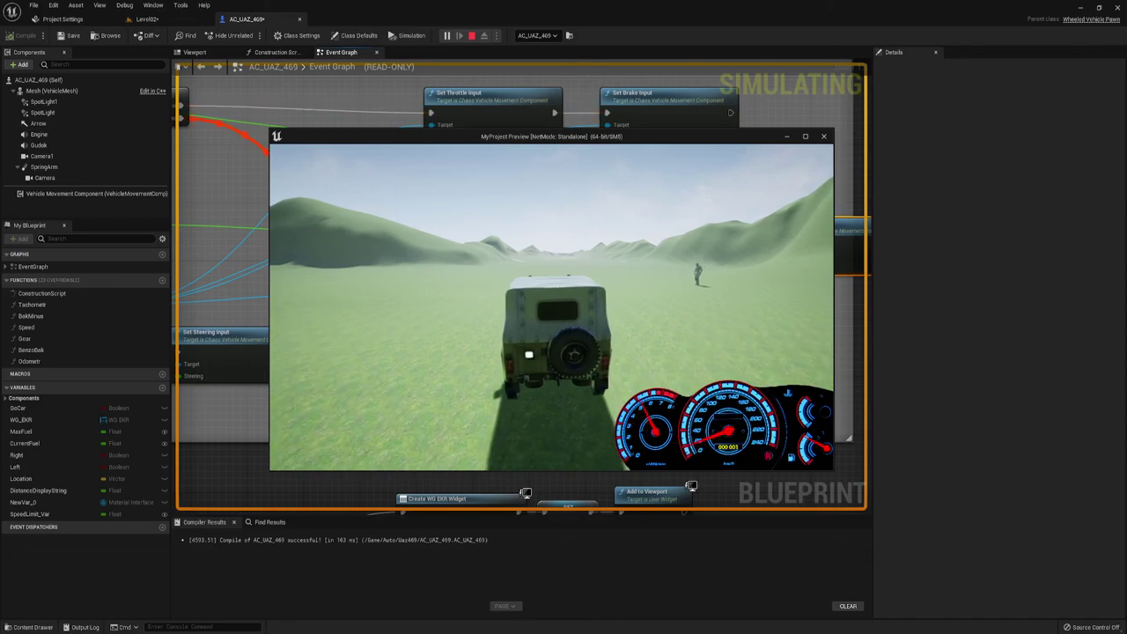
pyautogui.press('s')
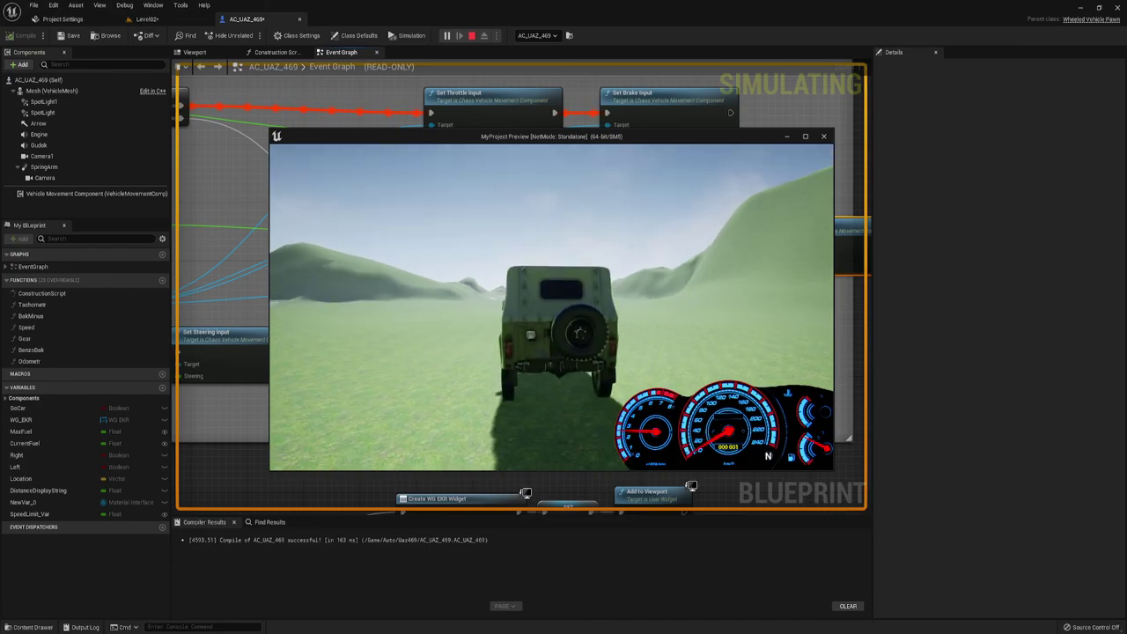
pyautogui.press('Escape')
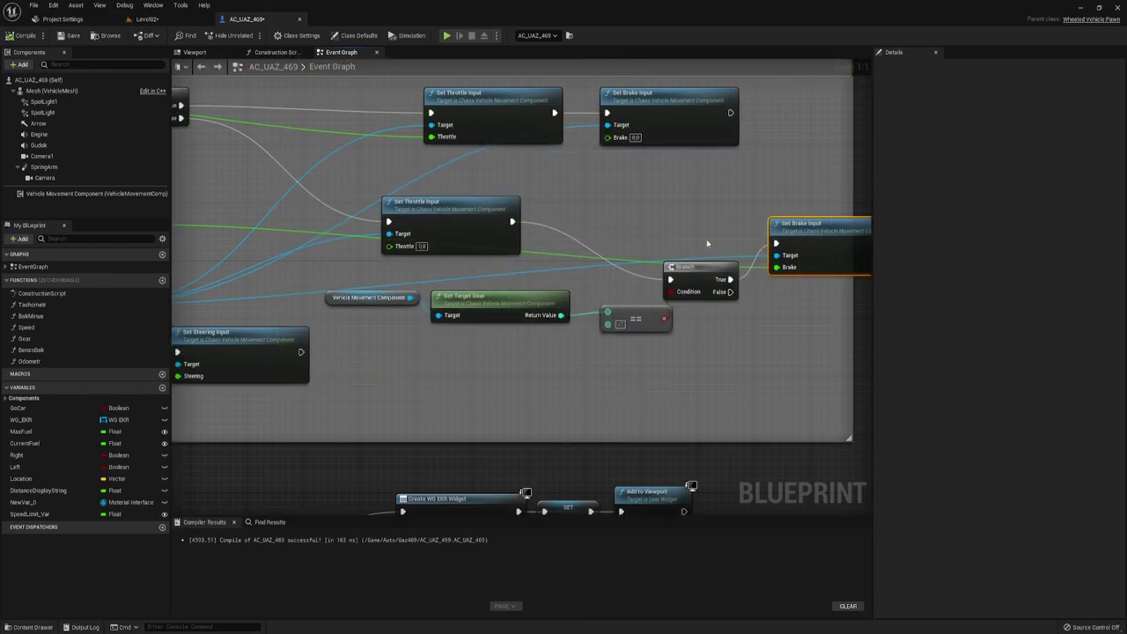
# Step: Switch from the zoomed-out graph to Level02 and turn the camera toward the valley
pyautogui.scroll(-1, 712, 251)
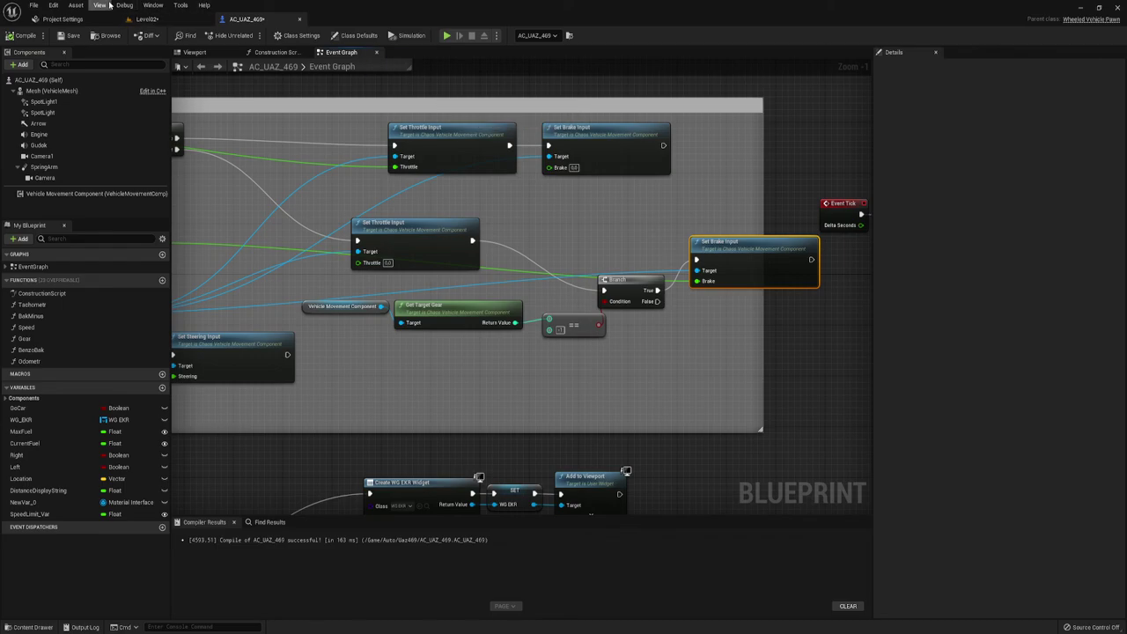
pyautogui.click(151, 20)
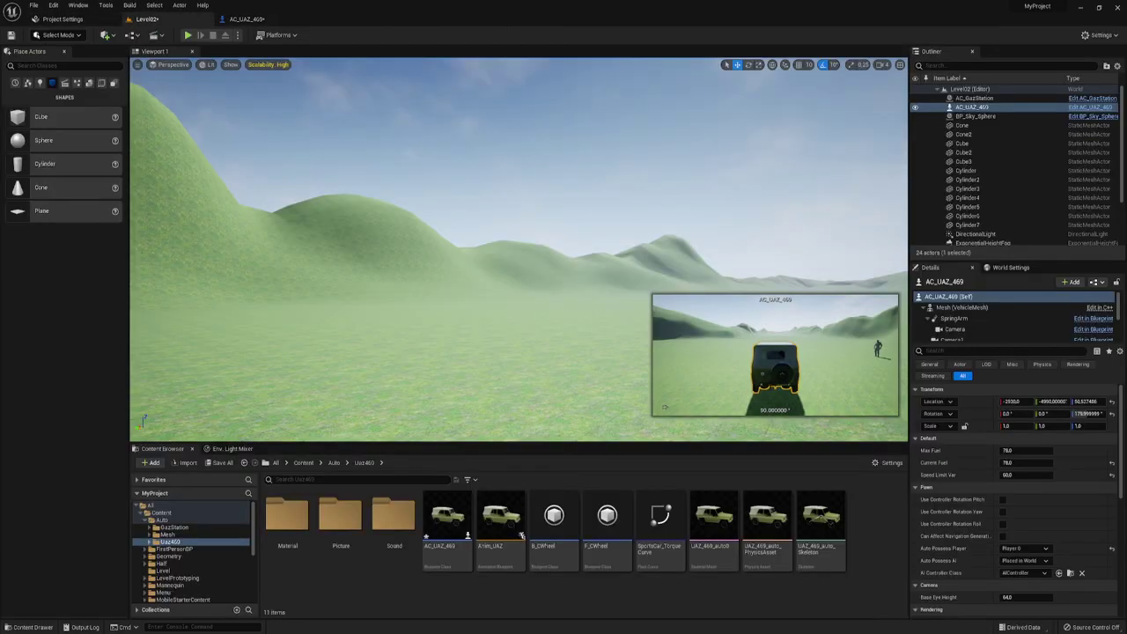
pyautogui.moveTo(519, 247); pyautogui.dragTo(493, 264, button='right')
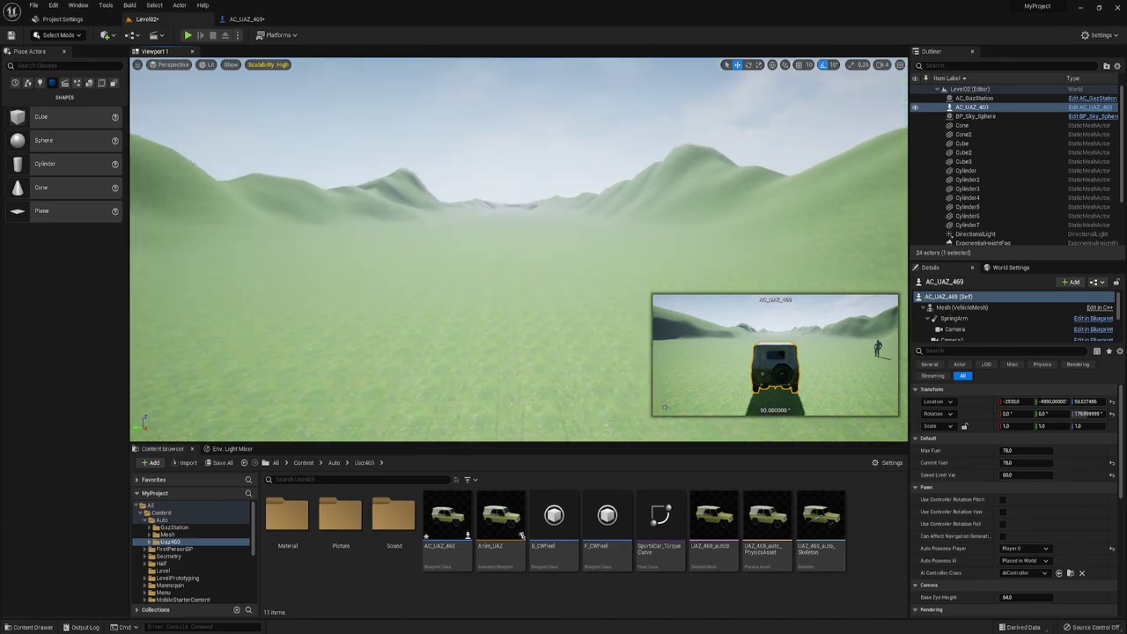
pyautogui.moveTo(626, 245); pyautogui.dragTo(625, 245, button='right')
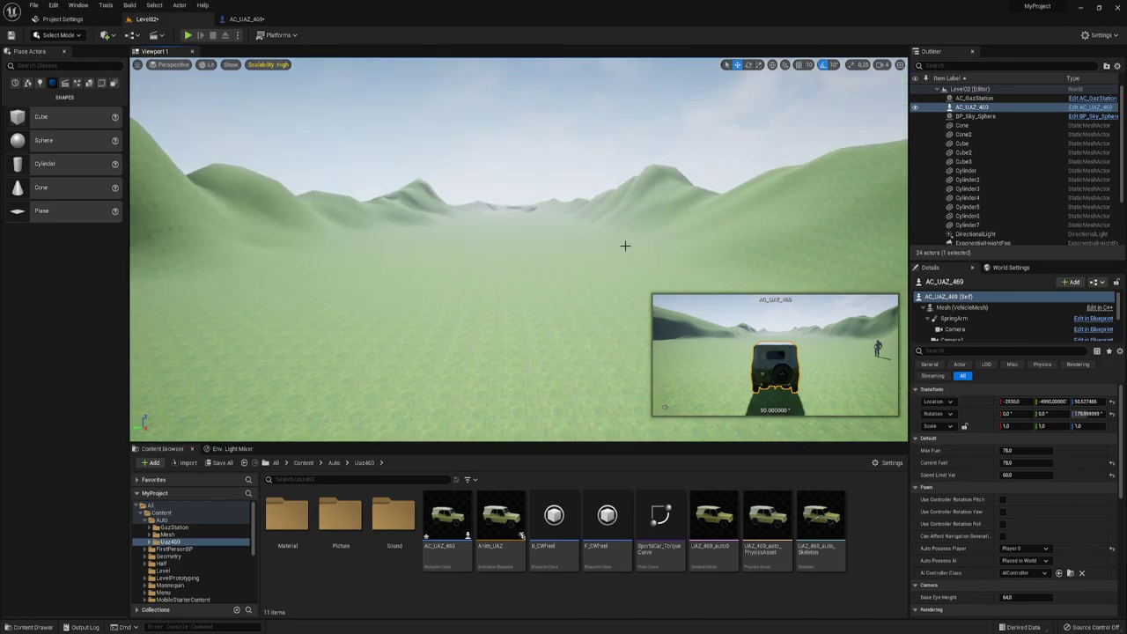